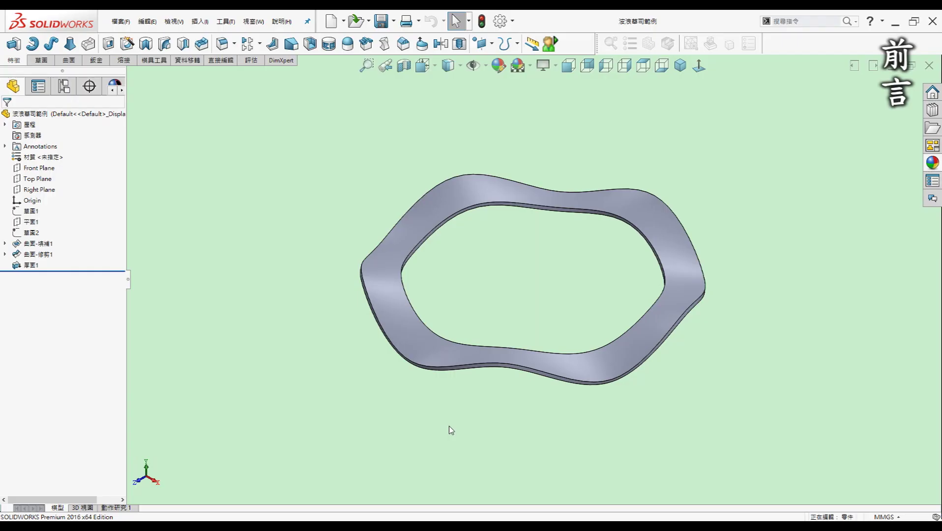
Step: Orbit the finished wavy washer and view it straight from the top
mouse_move(448, 429)
middle_down()
mouse_move(462, 447)
mouse_move(480, 446)
mouse_move(464, 444)
mouse_move(475, 439)
mouse_move(467, 426)
mouse_move(476, 404)
mouse_move(706, 299)
middle_up()
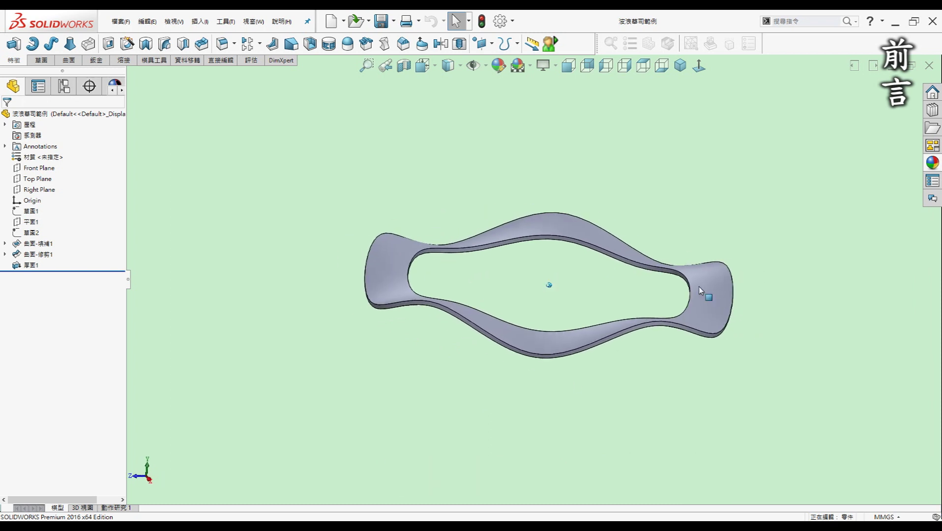
mouse_move(627, 321)
middle_down()
mouse_move(418, 286)
mouse_move(496, 270)
mouse_move(591, 315)
mouse_move(595, 308)
middle_up()
click(643, 67)
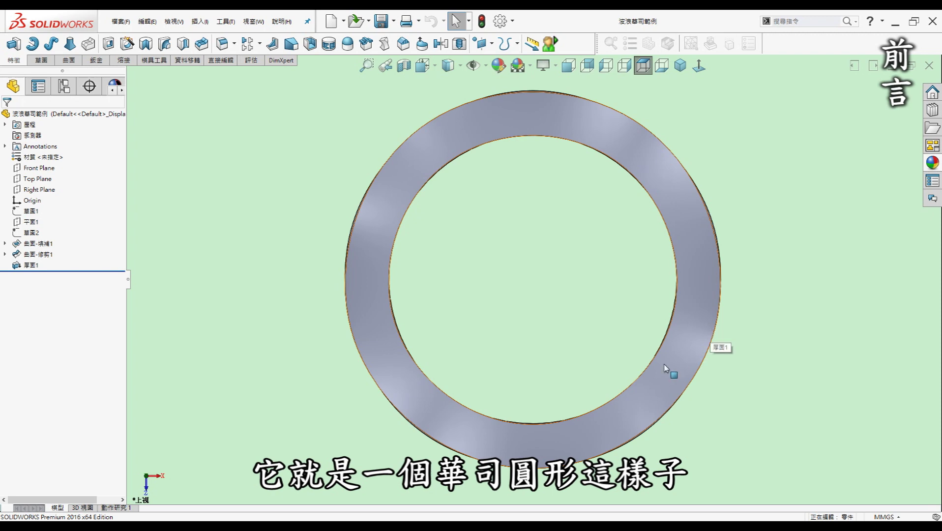
Step: Tilt and rotate the washer to reveal its twisting wavy shape
key(Up)
key(Up)
key(Up)
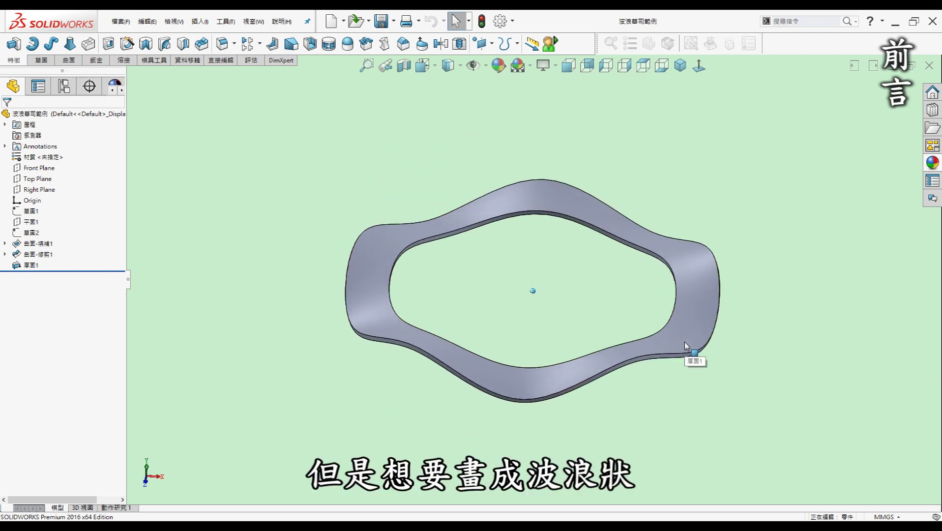
key(Up)
key(Up)
key(Up)
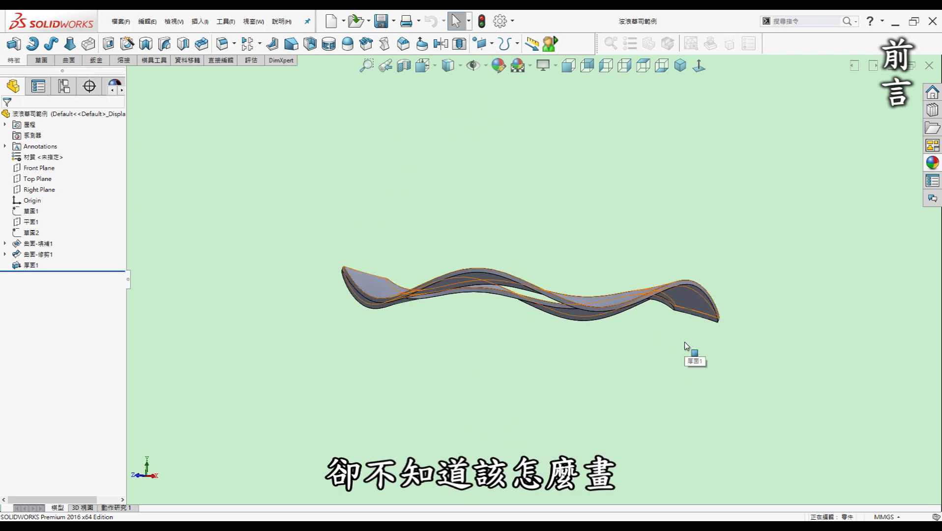
key(Up)
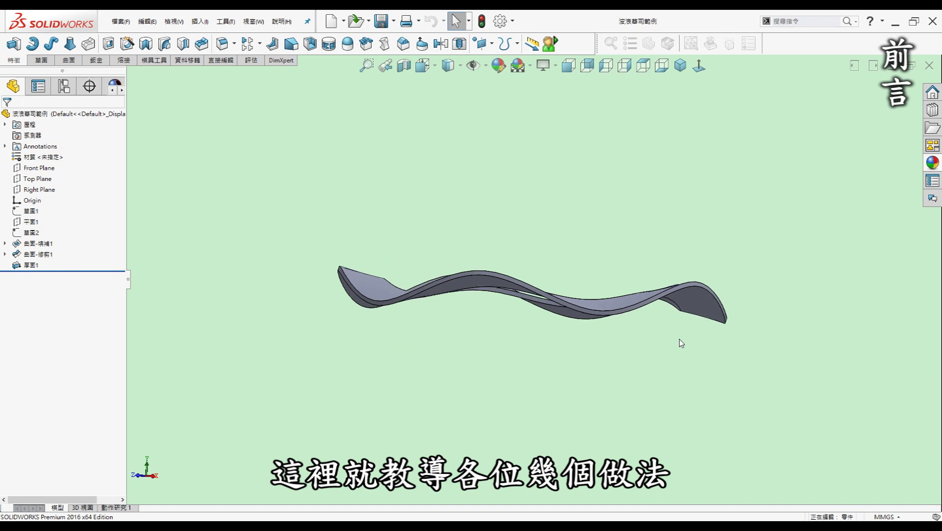
key(Up)
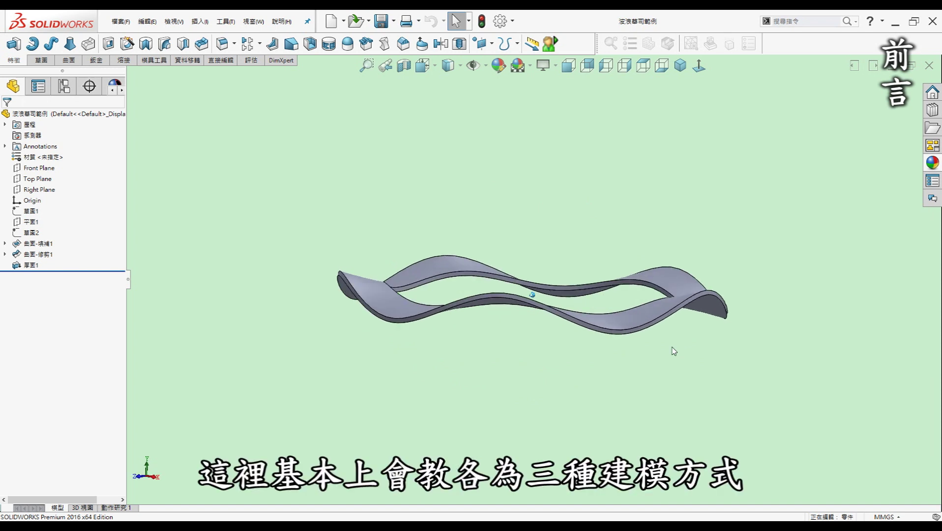
key(Up)
key(Up)
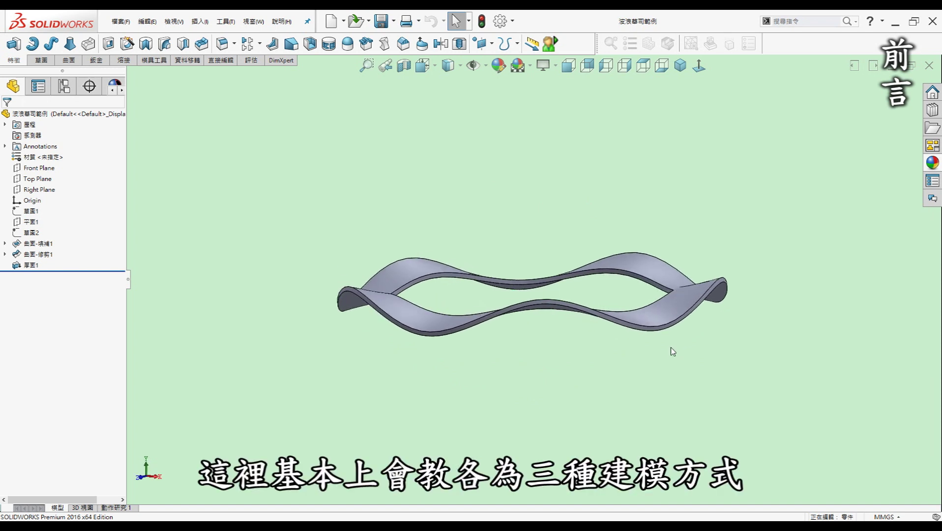
key(Left)
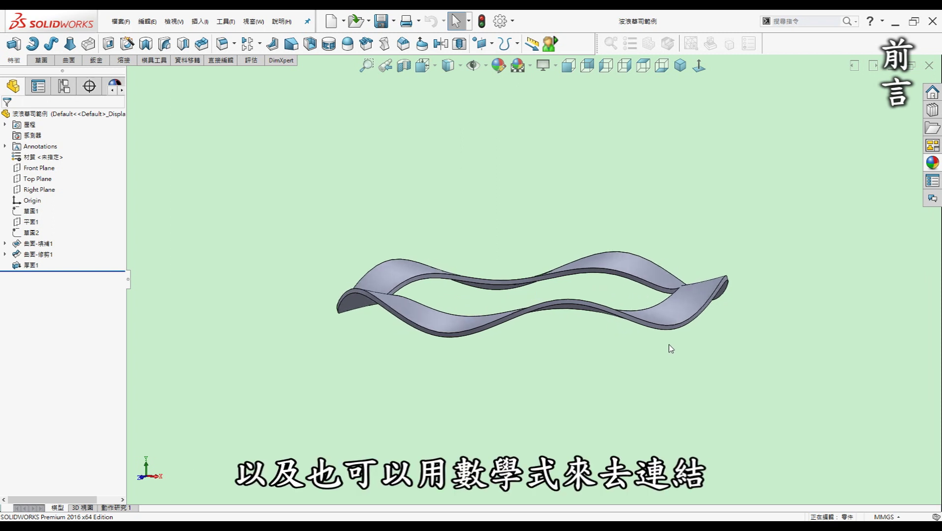
key(Left)
key(Left)
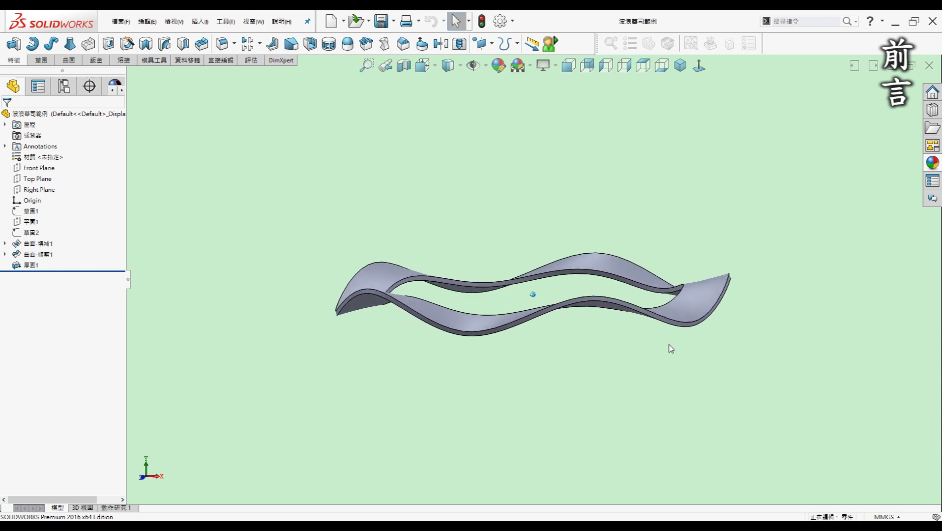
key(Left)
key(Left)
key(Left)
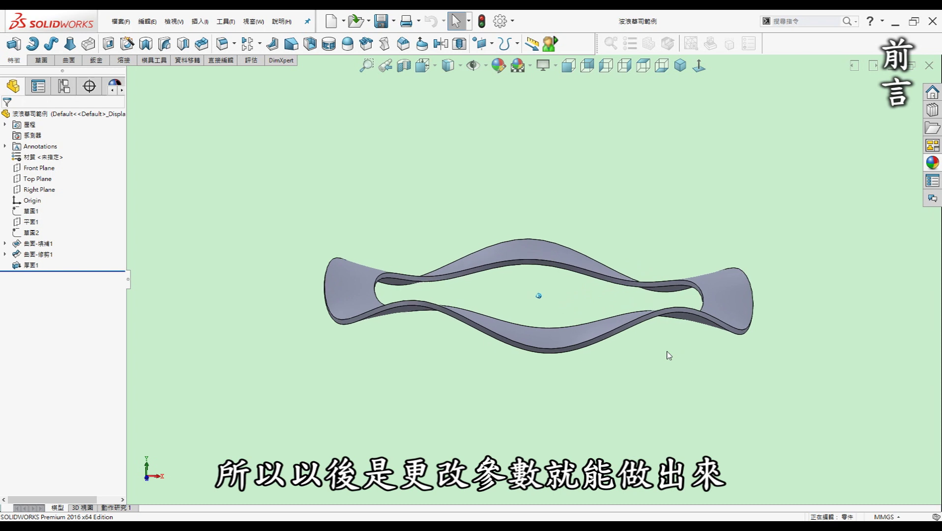
middle_drag(669, 355, 645, 371)
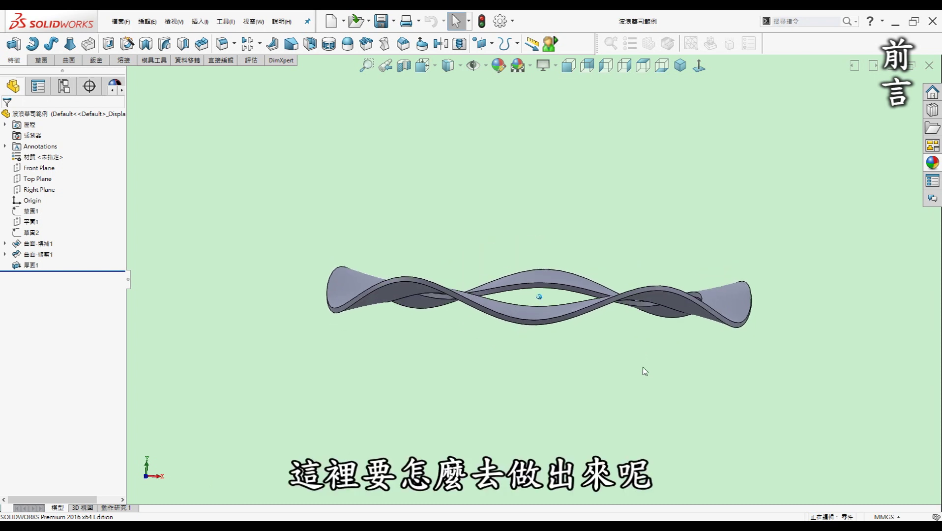
key(Down)
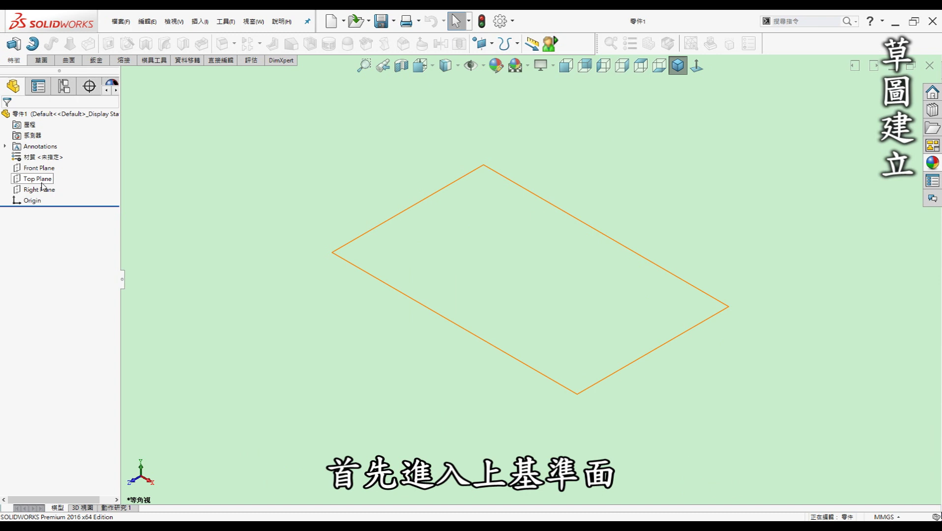
Step: Sketch a circle centred on the origin on the Top Plane
click(41, 180)
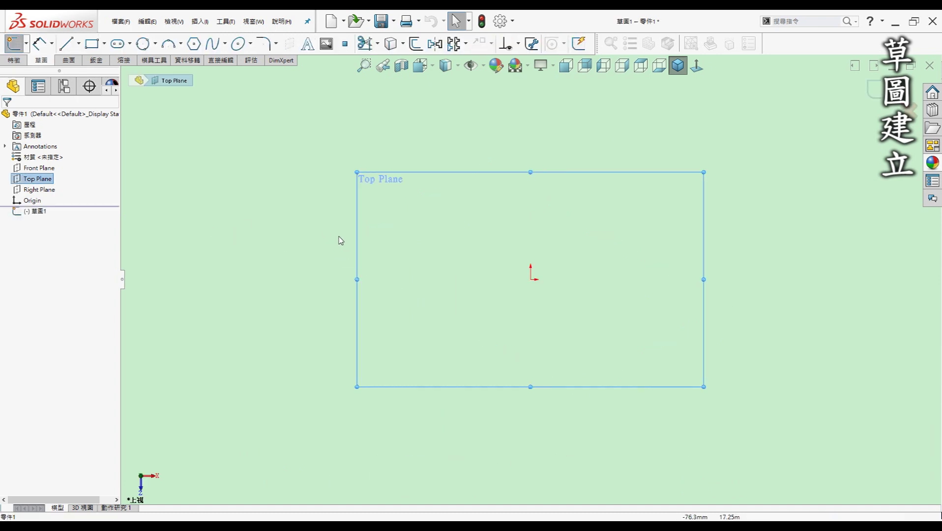
key(c)
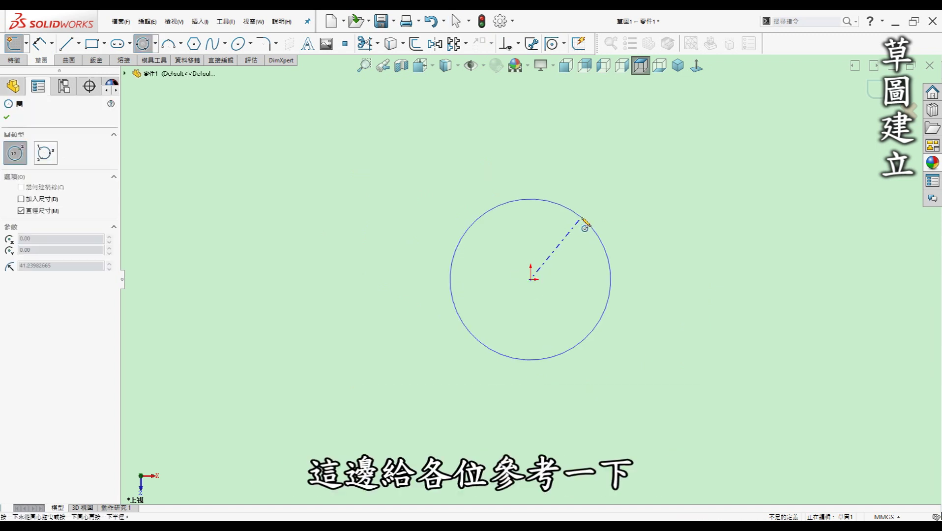
click(585, 224)
Step: Dimension the circle to diameter 30 and place a sketch point at its top
key(d)
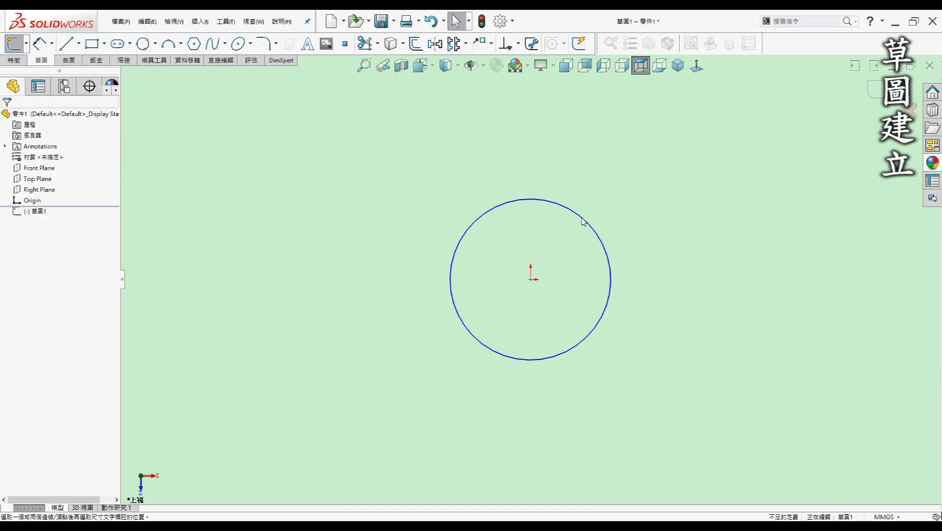
click(602, 196)
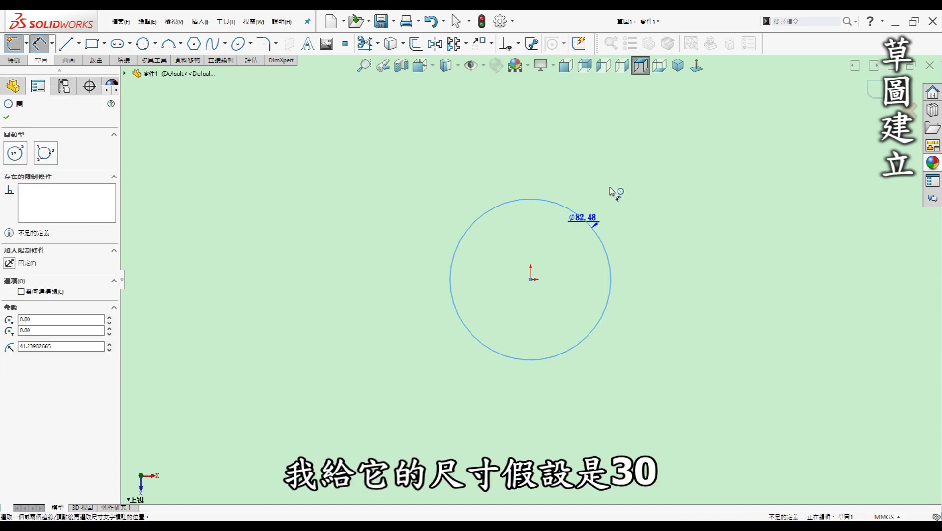
click(629, 192)
text(30)
key(Return)
key(Escape)
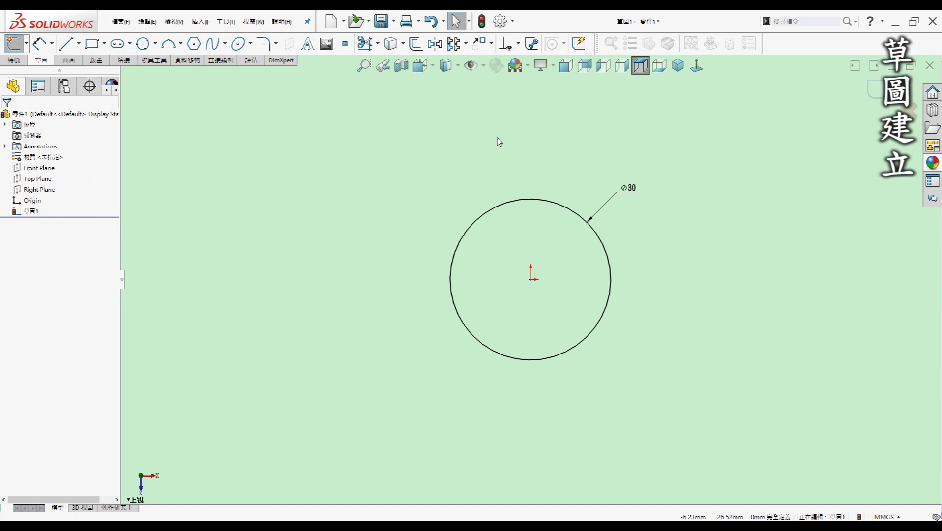
key(p)
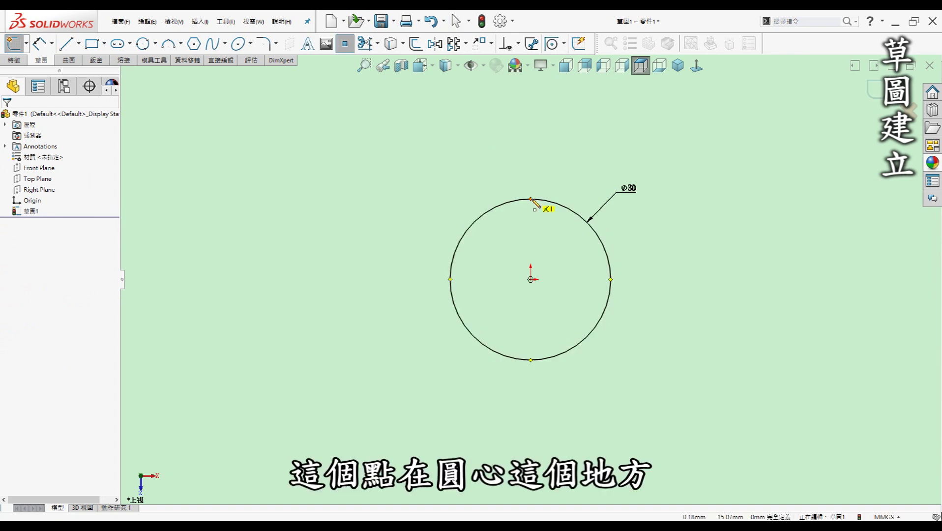
key(Escape)
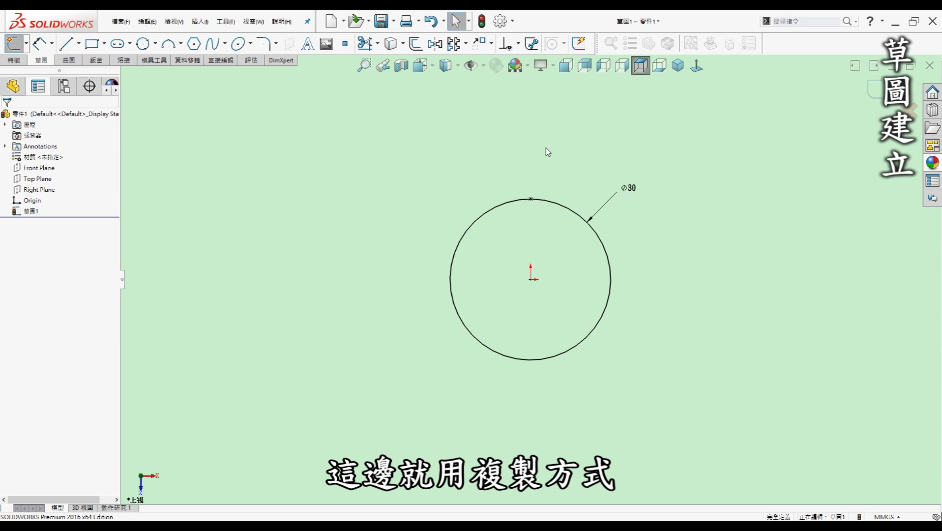
Step: Circular-pattern the top point into 10 equally spaced instances around the circle
key(s)
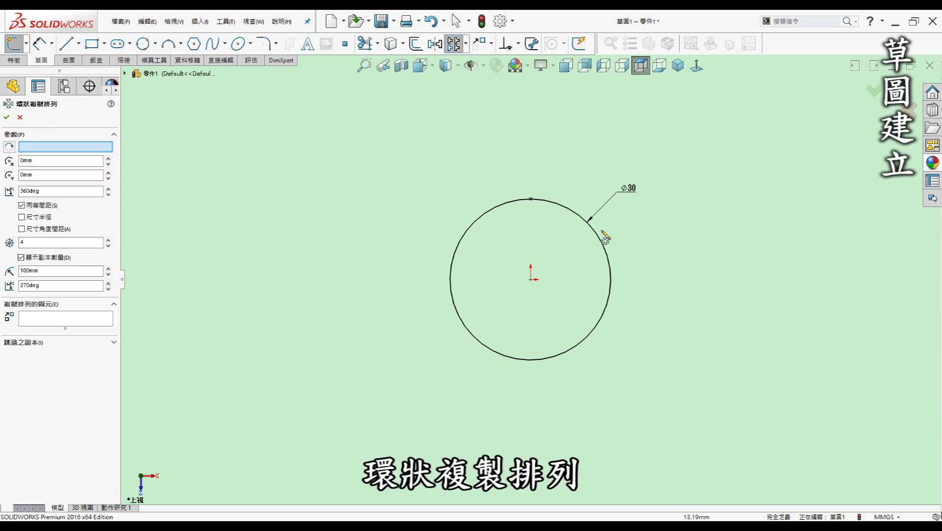
click(531, 200)
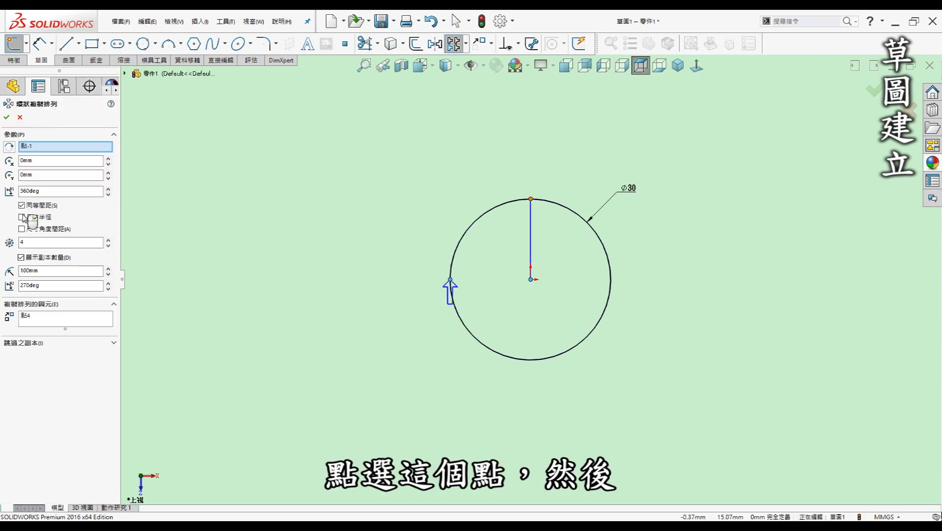
double_click(22, 242)
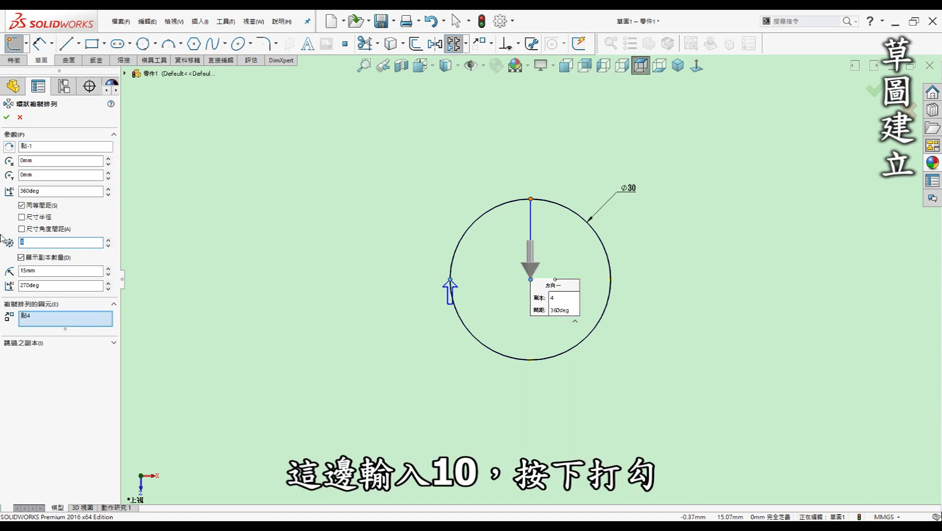
click(6, 117)
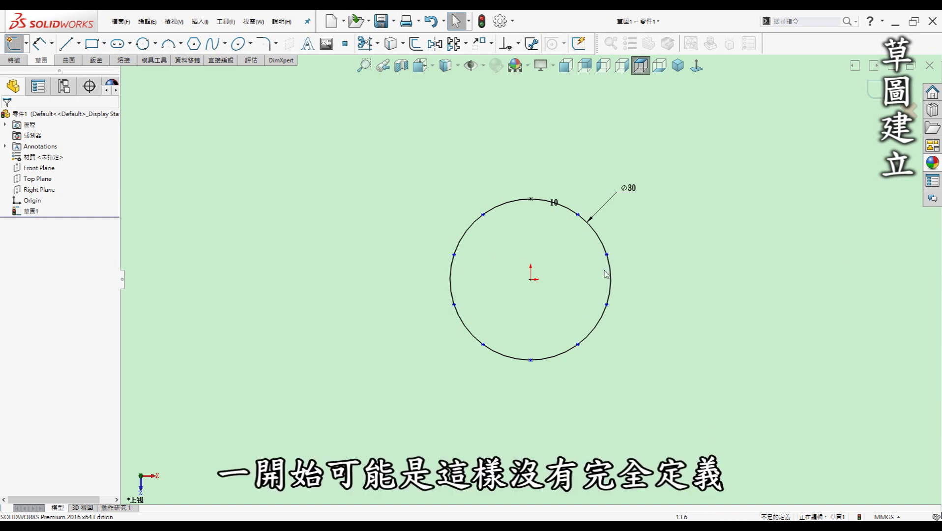
Step: Make the patterned points coincident with the Ø30 circle and exit the sketch
click(593, 228)
ctrl+click(594, 229)
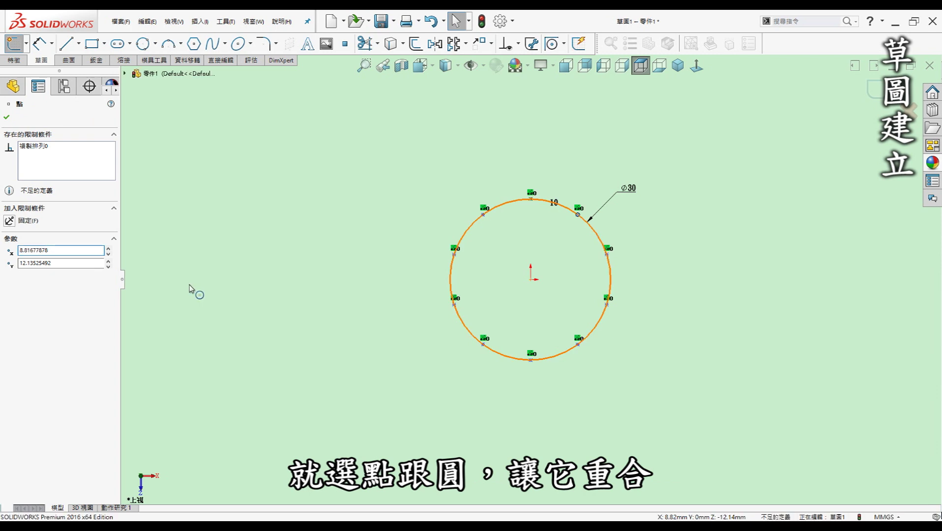
key(Escape)
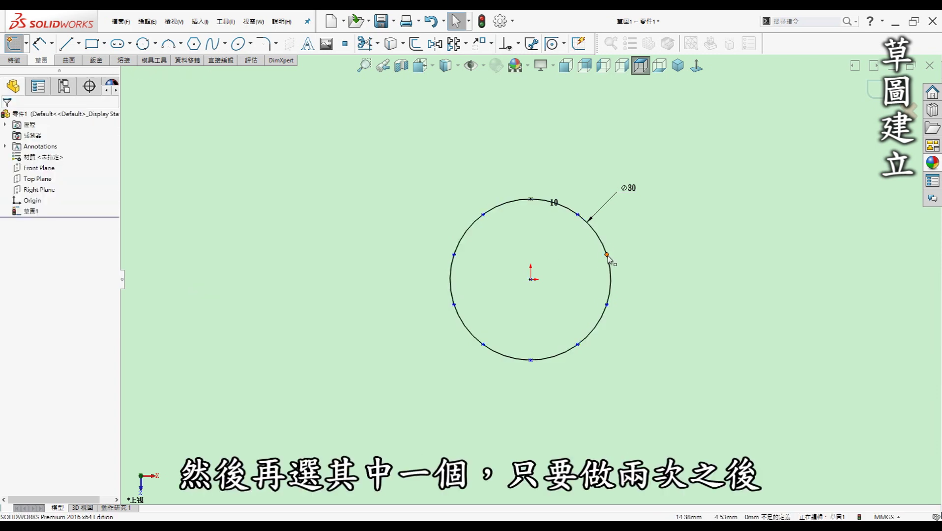
click(608, 255)
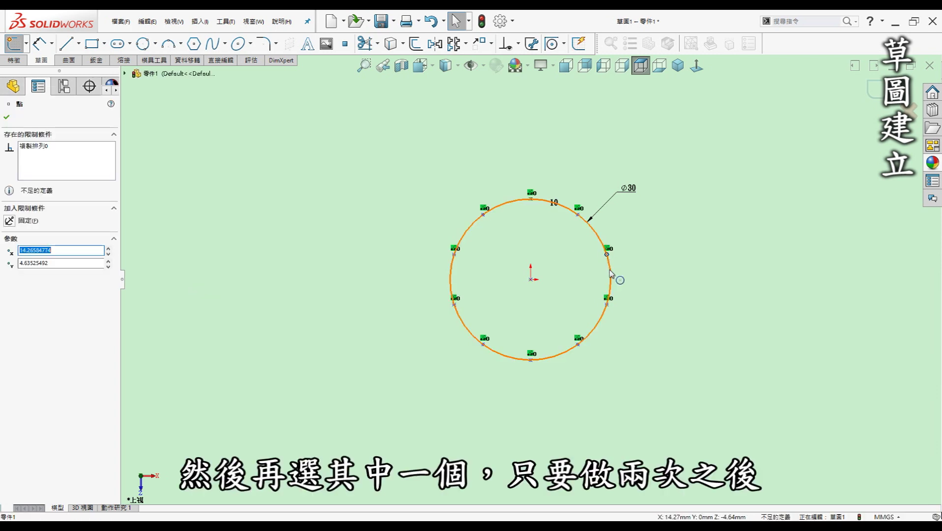
ctrl+click(450, 290)
click(50, 263)
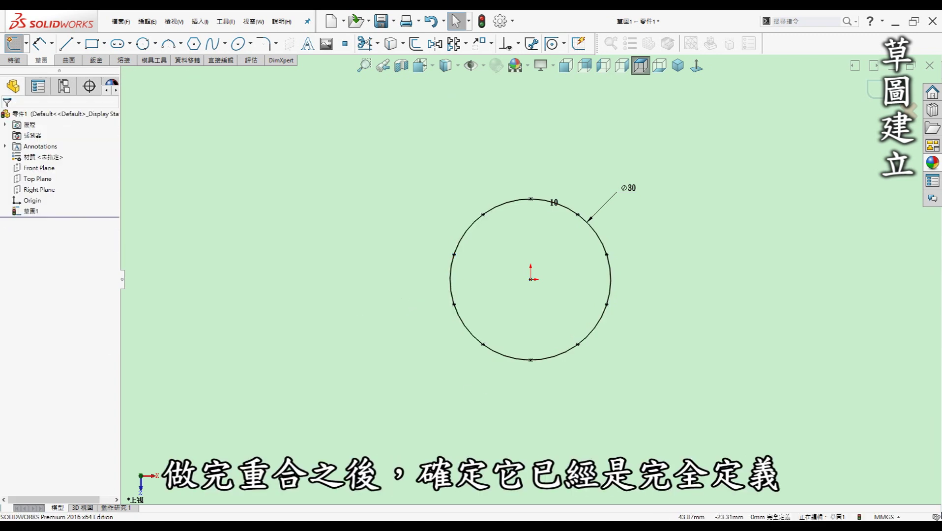
key(ctrl+b)
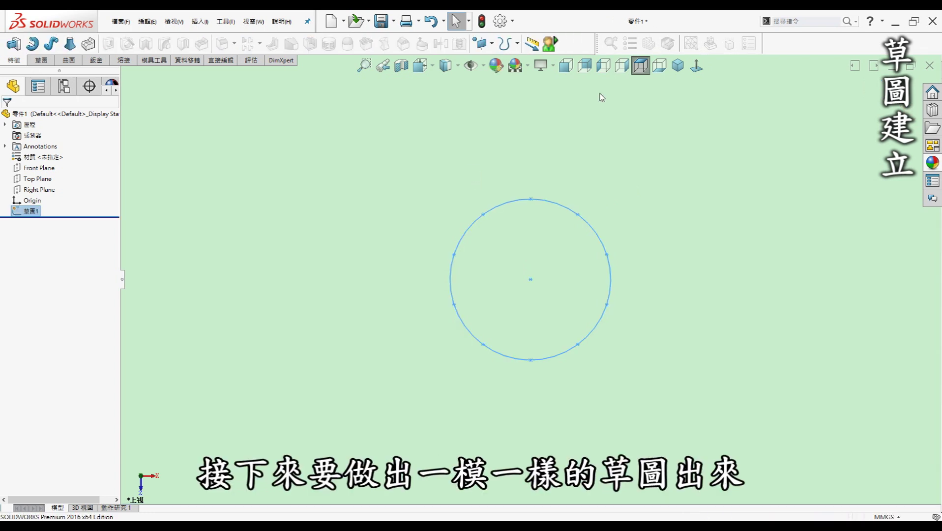
Step: Create plane 平面1 offset 3 mm from the Top Plane, reversed, and sketch on it
click(679, 65)
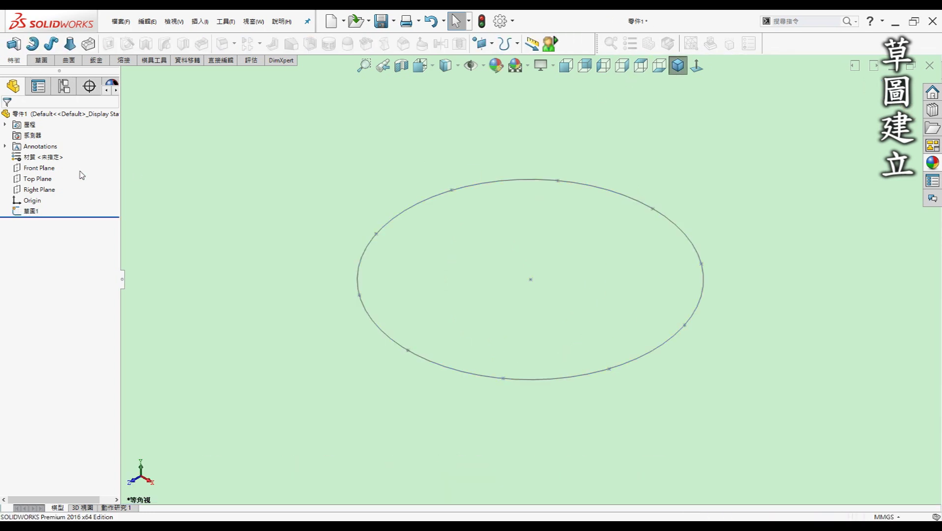
click(34, 180)
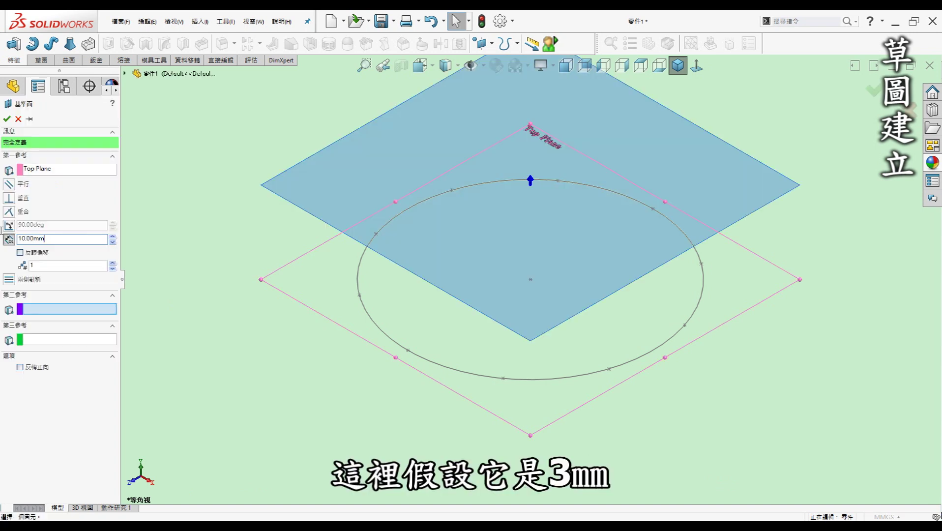
text(3)
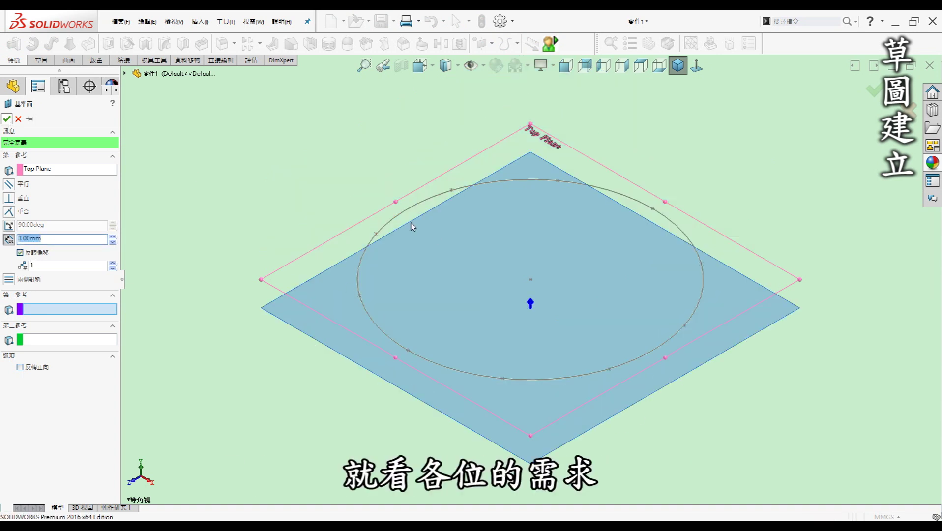
click(411, 227)
right_click(351, 216)
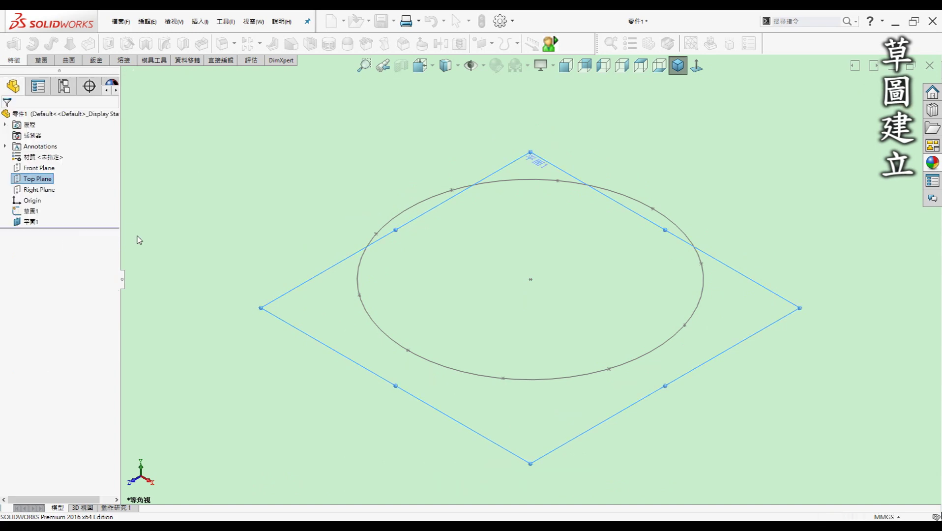
click(272, 317)
click(331, 268)
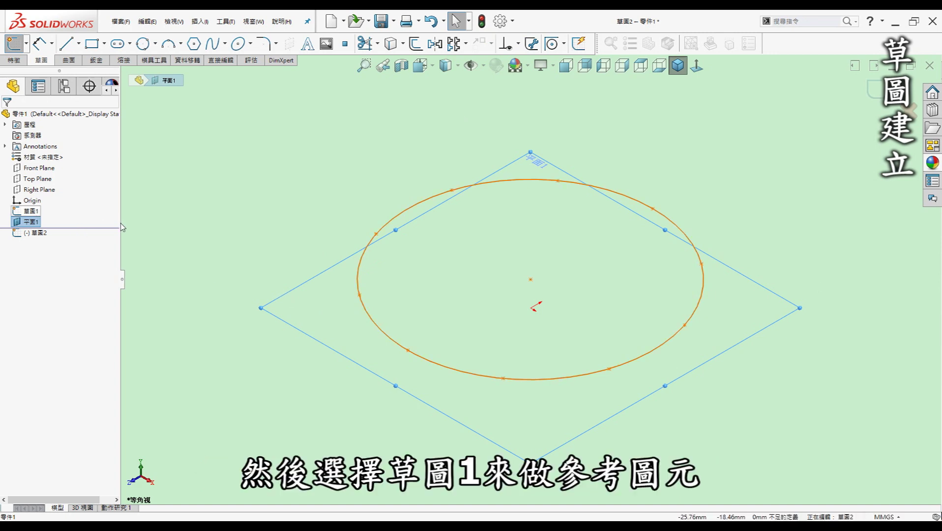
Step: Convert Sketch1's circle and all ten of its points into the new sketch
click(31, 210)
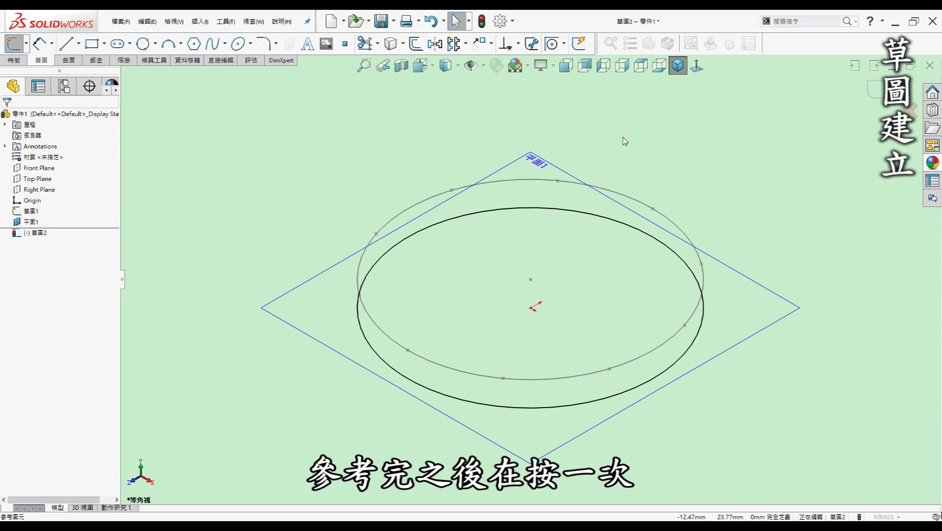
key(Return)
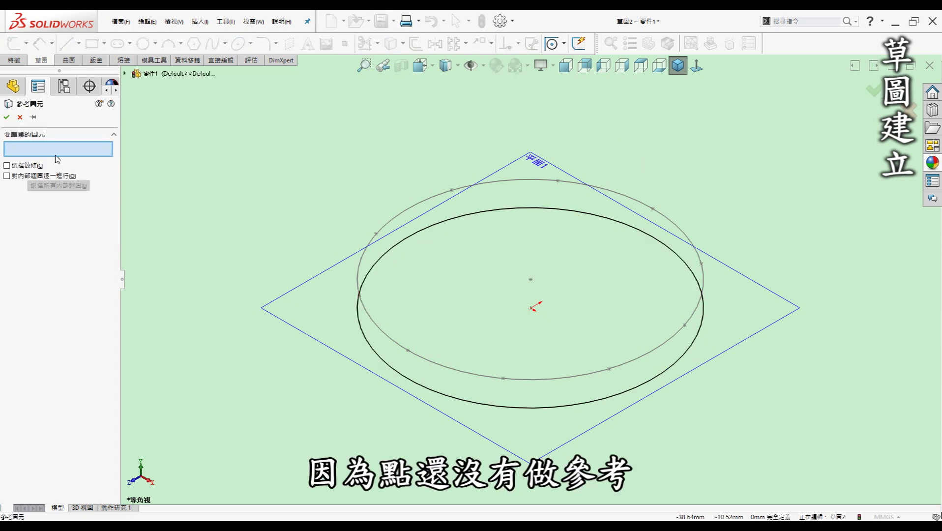
click(653, 209)
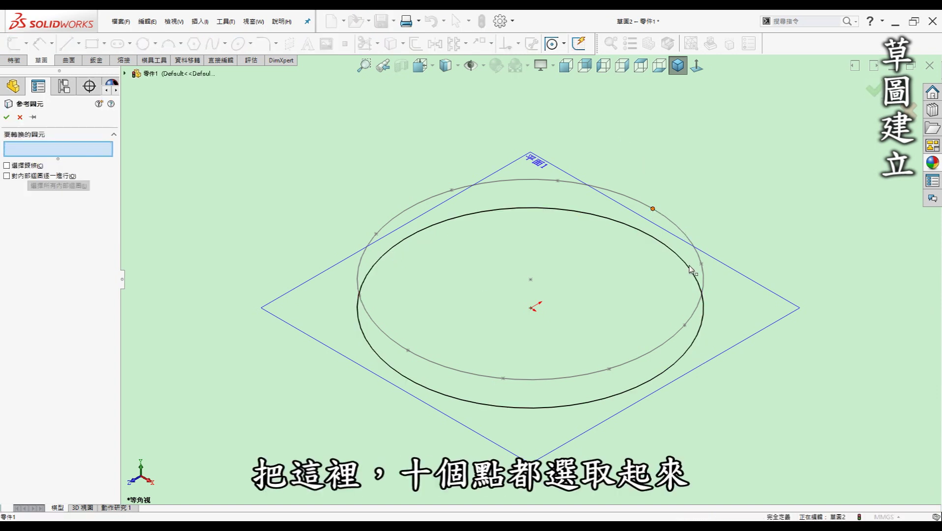
click(701, 264)
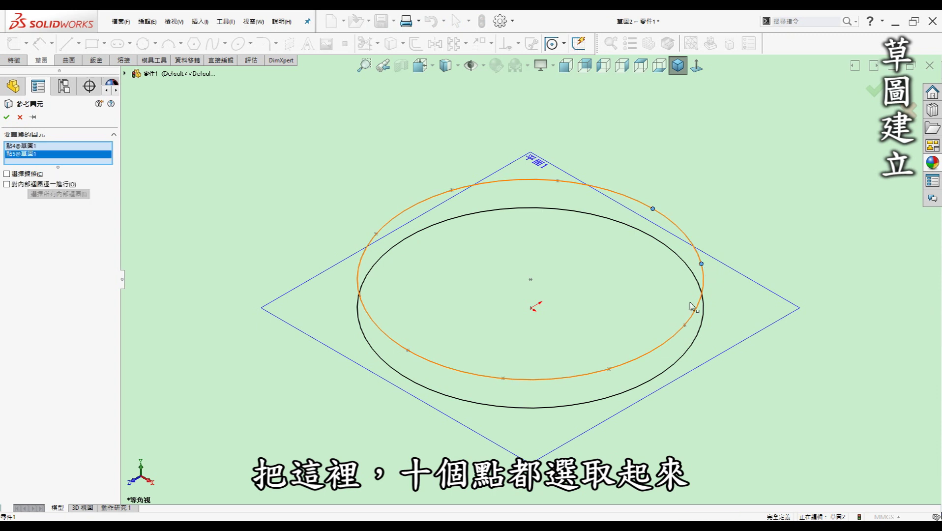
click(685, 325)
click(609, 368)
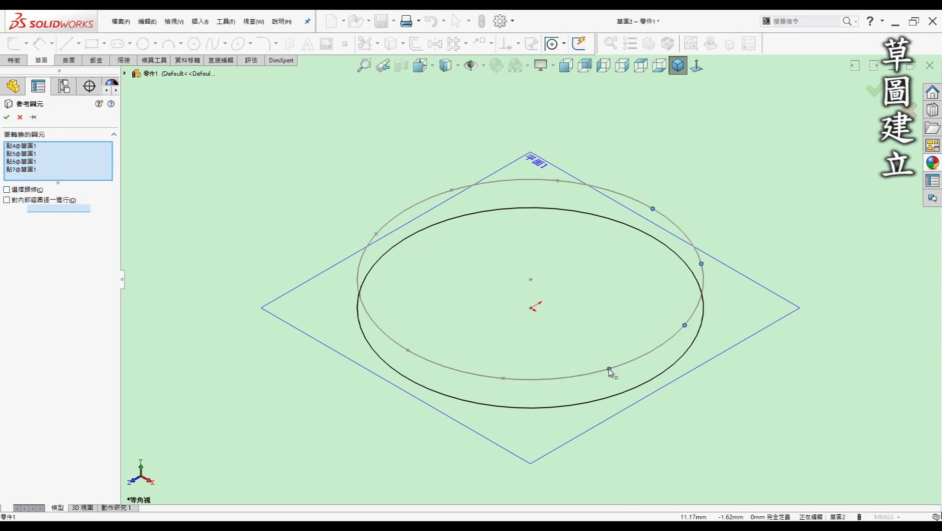
click(503, 379)
click(408, 351)
click(359, 295)
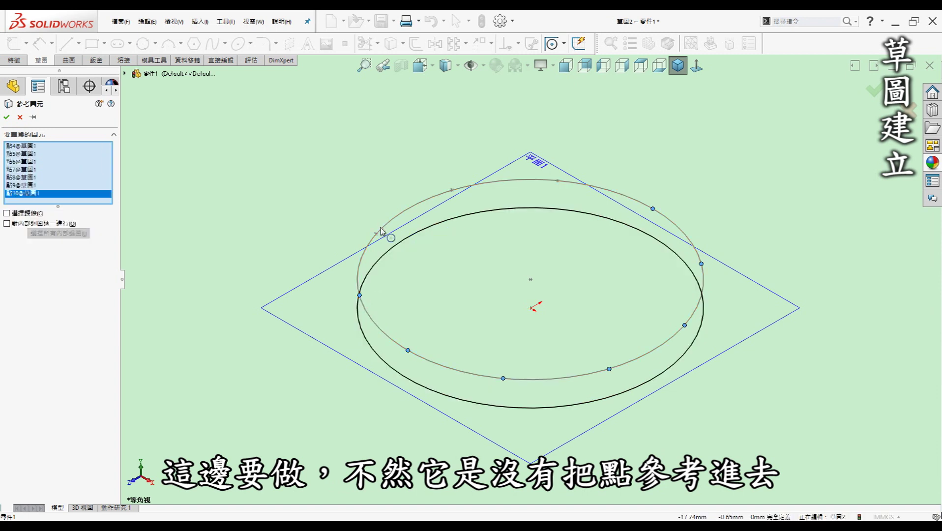
click(377, 235)
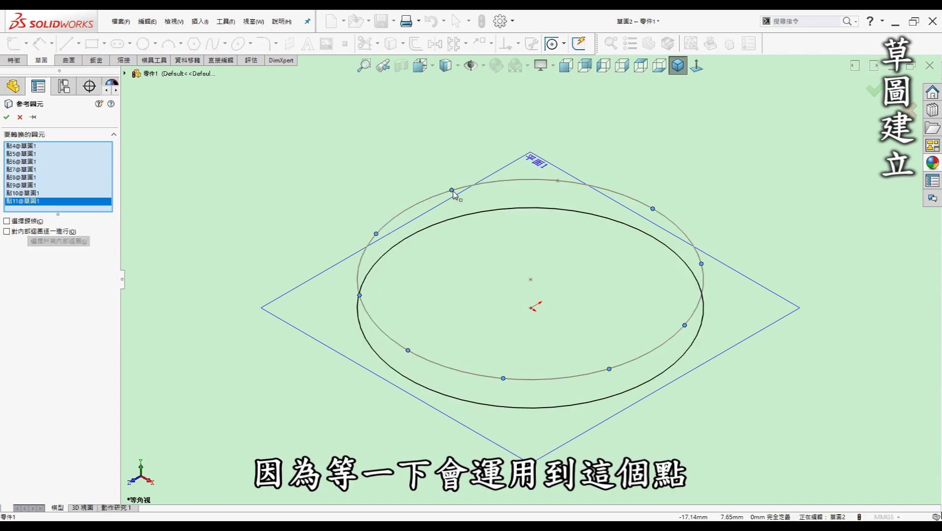
click(452, 190)
click(557, 181)
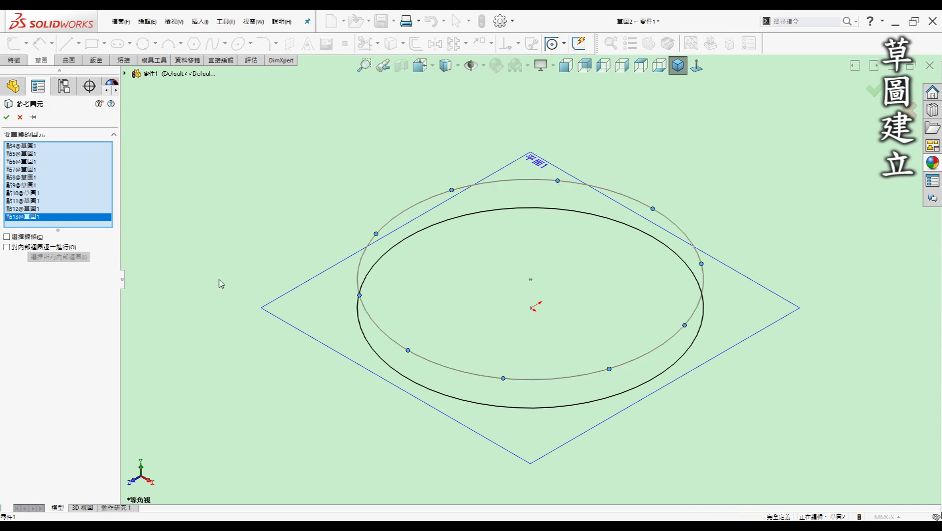
key(Return)
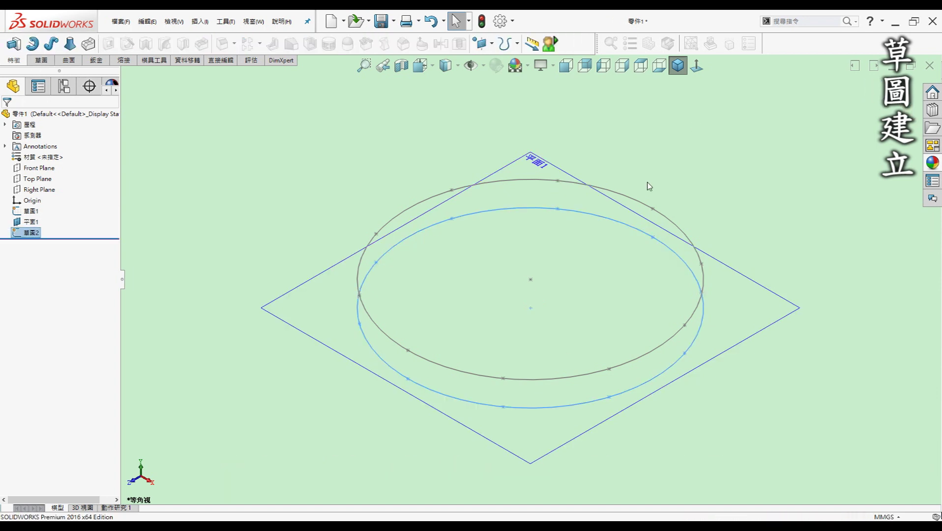
Step: Hide the offset plane 平面1
click(31, 222)
click(31, 195)
click(298, 186)
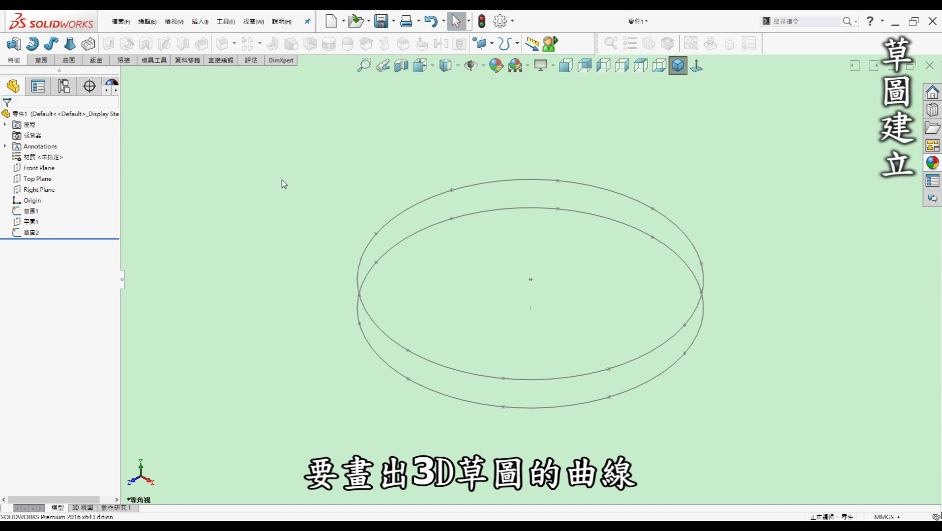
Step: Open a 3D sketch and start a spline at an upper circle point
key(ctrl+3)
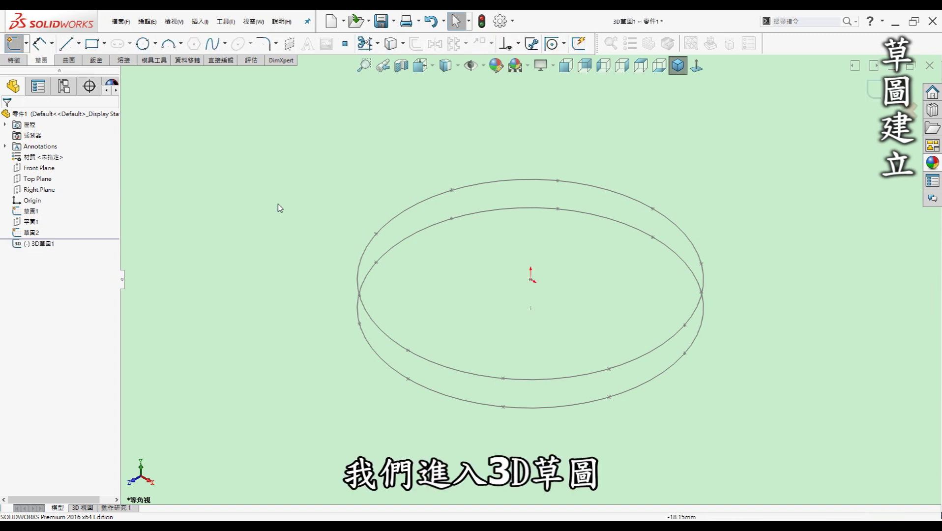
click(27, 46)
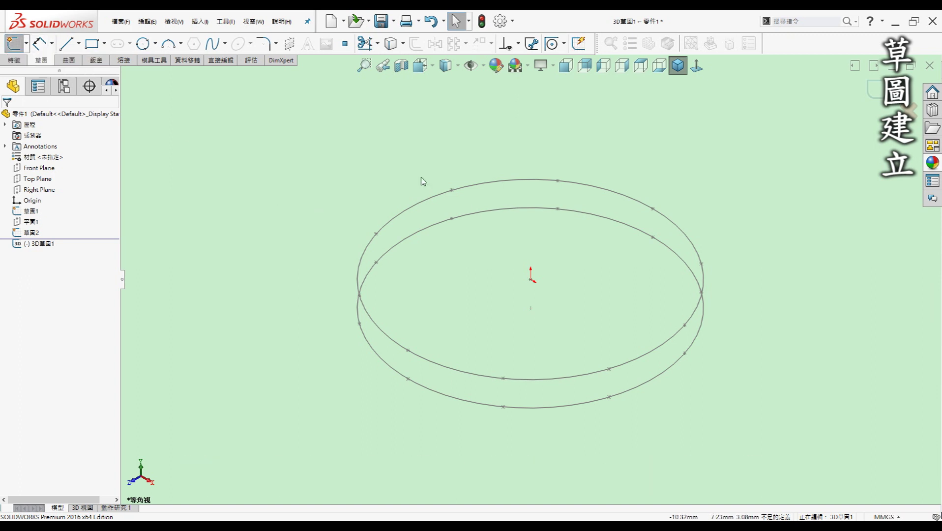
click(212, 44)
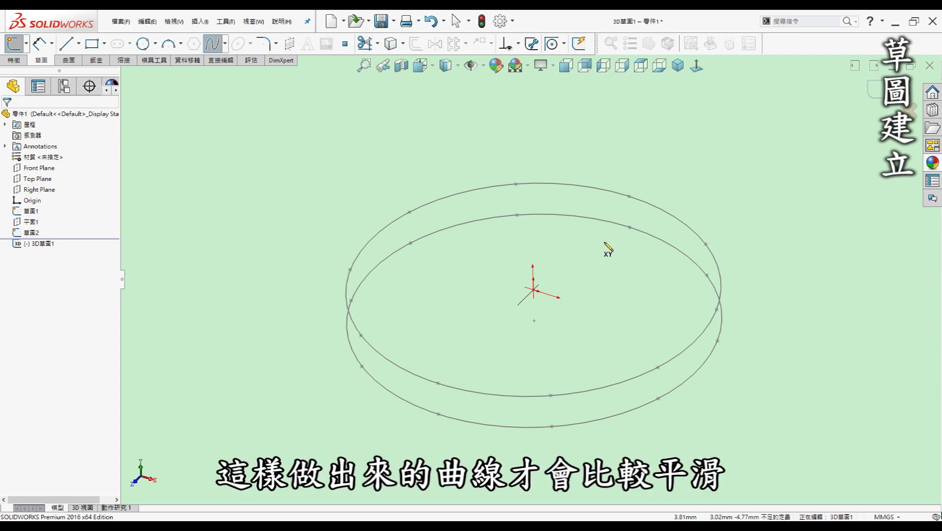
key(Right)
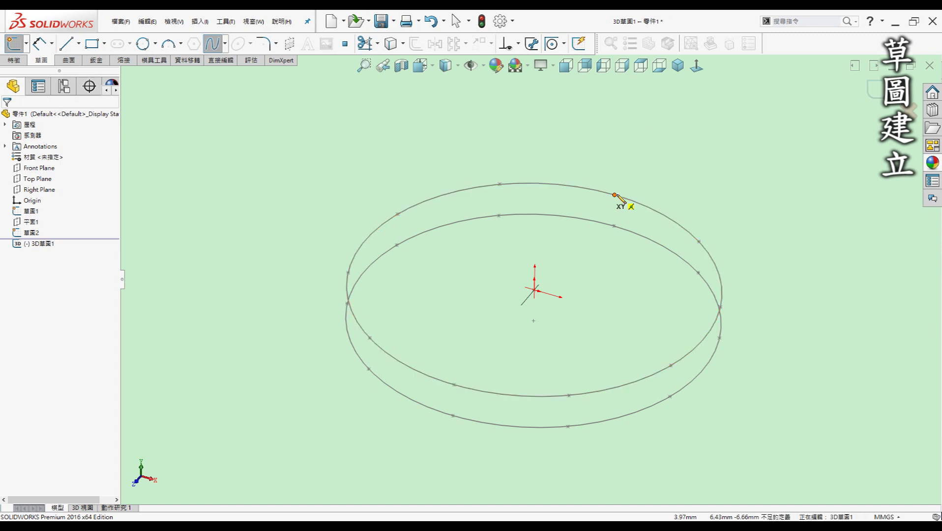
click(702, 278)
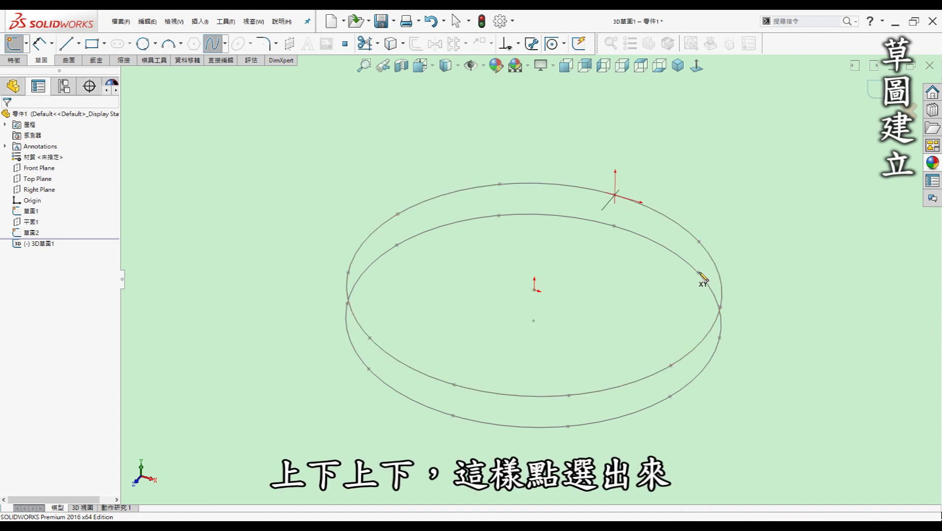
Step: Draw a spline alternating between upper and lower circle points, closing at its start
click(699, 271)
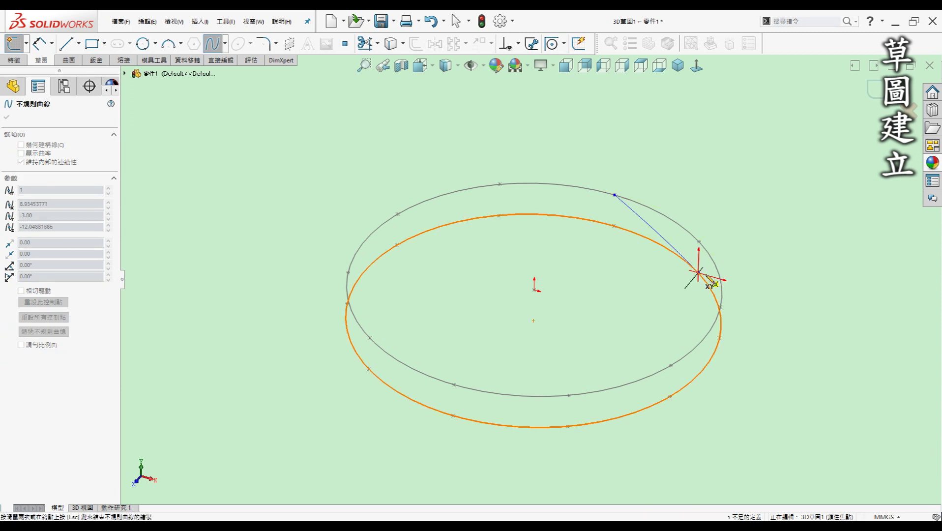
click(720, 307)
click(670, 396)
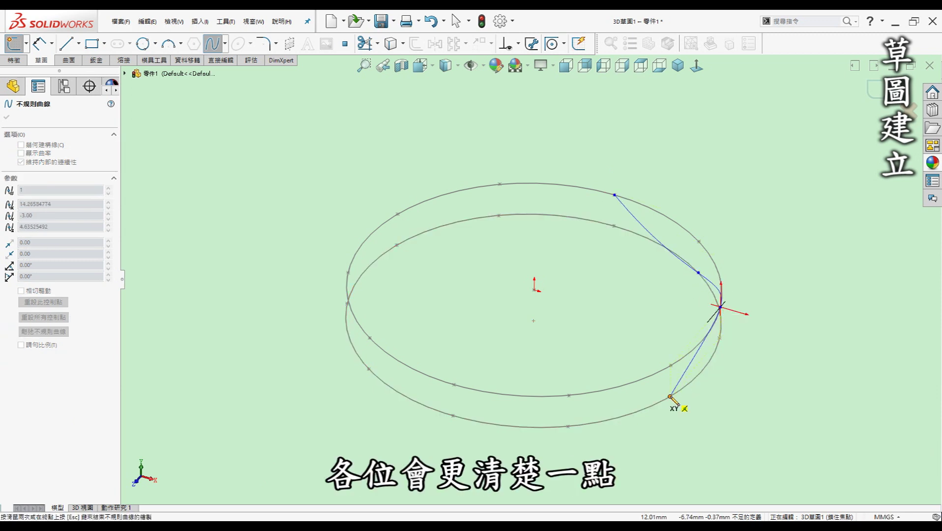
click(569, 395)
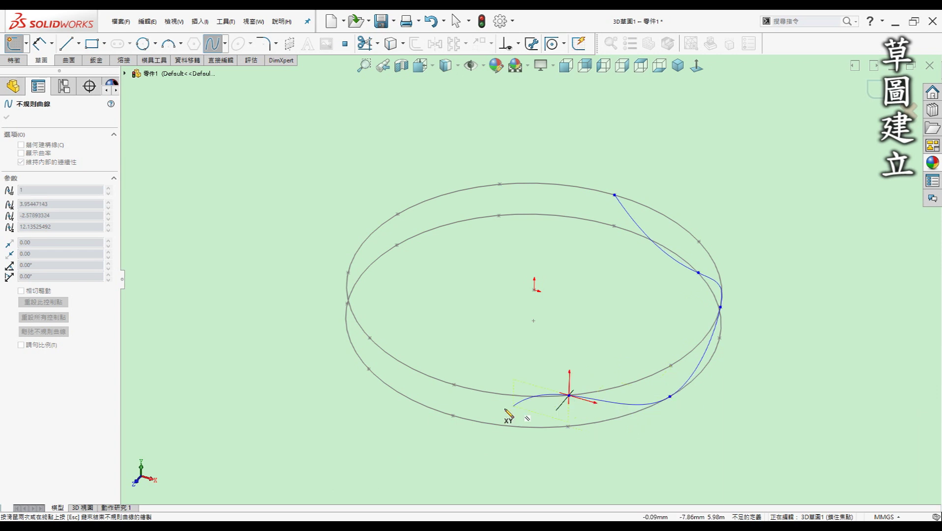
click(454, 415)
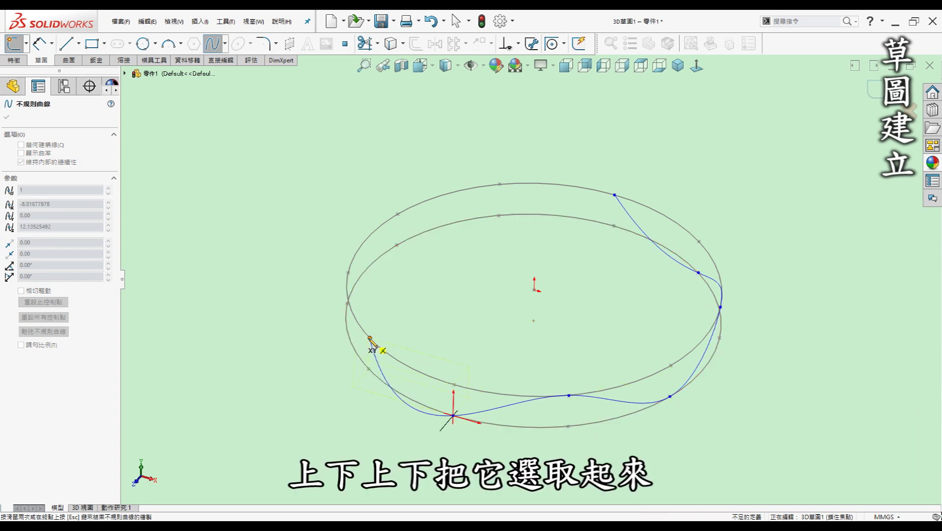
mouse_move(370, 338)
middle_down()
mouse_move(388, 361)
mouse_move(375, 367)
mouse_move(420, 377)
mouse_move(413, 372)
middle_up()
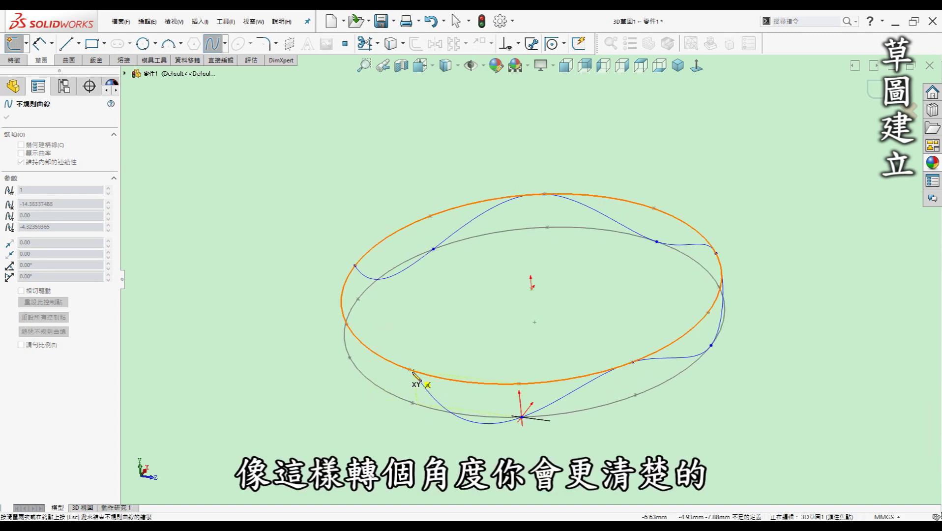
click(409, 369)
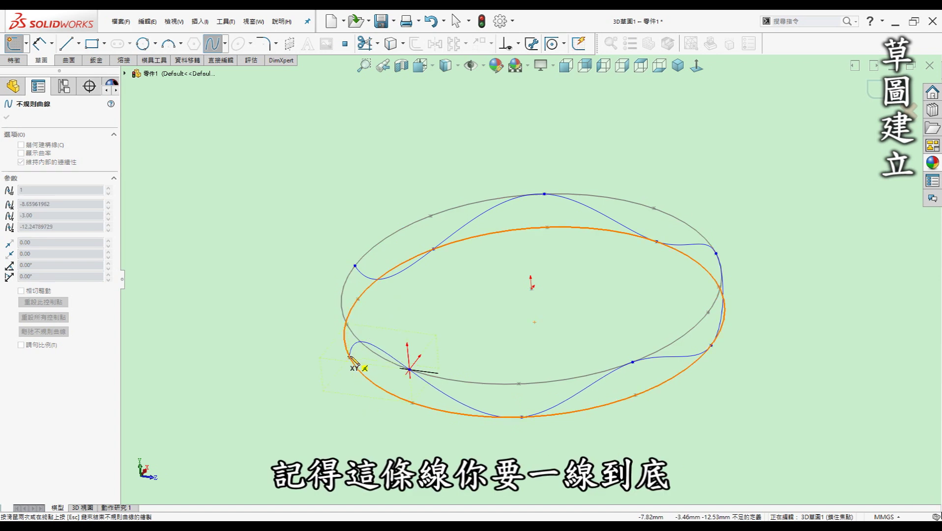
click(349, 358)
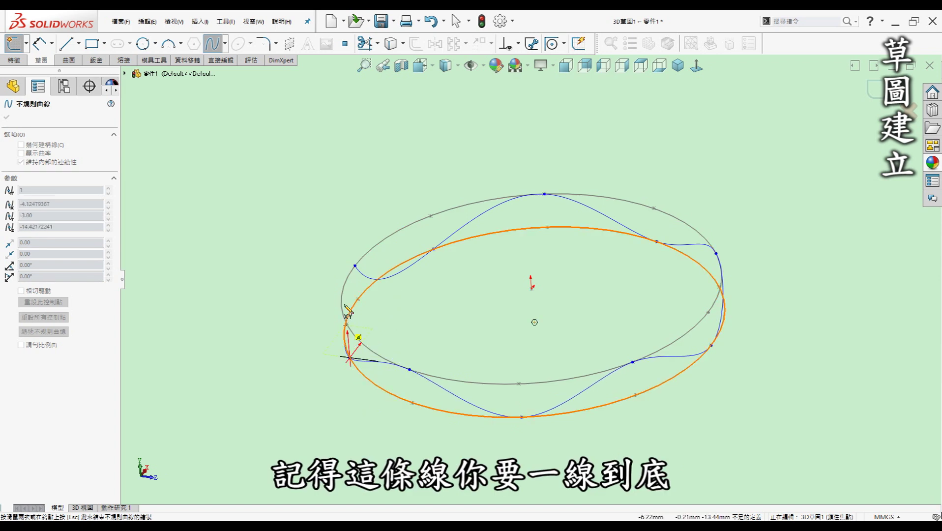
click(356, 267)
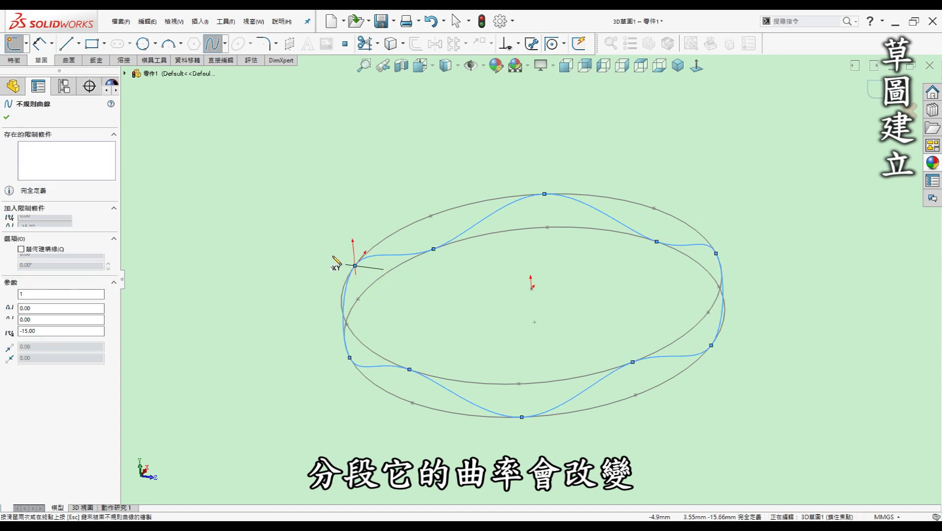
key(Escape)
Step: Inspect the closed wavy ring from a few angles and exit the 3D sketch
click(426, 158)
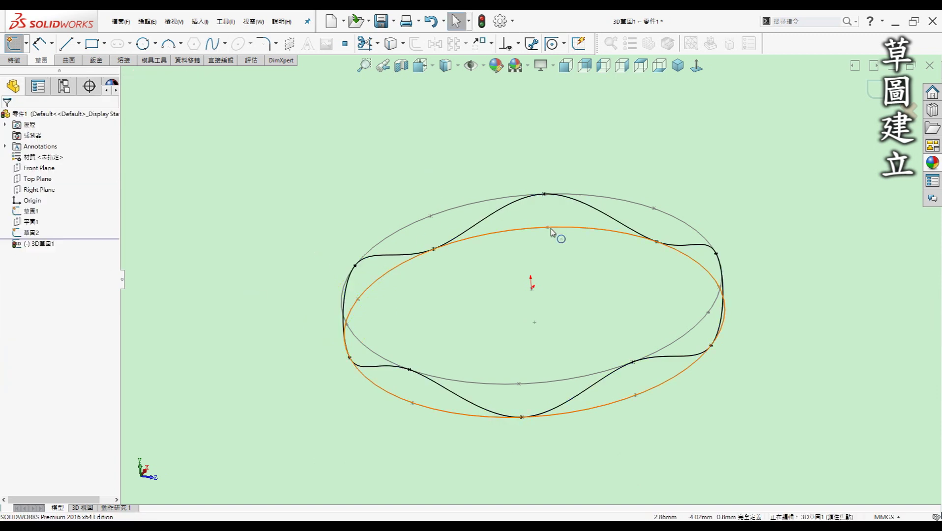
middle_drag(557, 228, 556, 232)
key(Down)
key(Down)
key(Down)
key(Down)
mouse_move(554, 230)
middle_down()
mouse_move(563, 234)
mouse_move(588, 210)
mouse_move(580, 205)
middle_up()
key(ctrl+b)
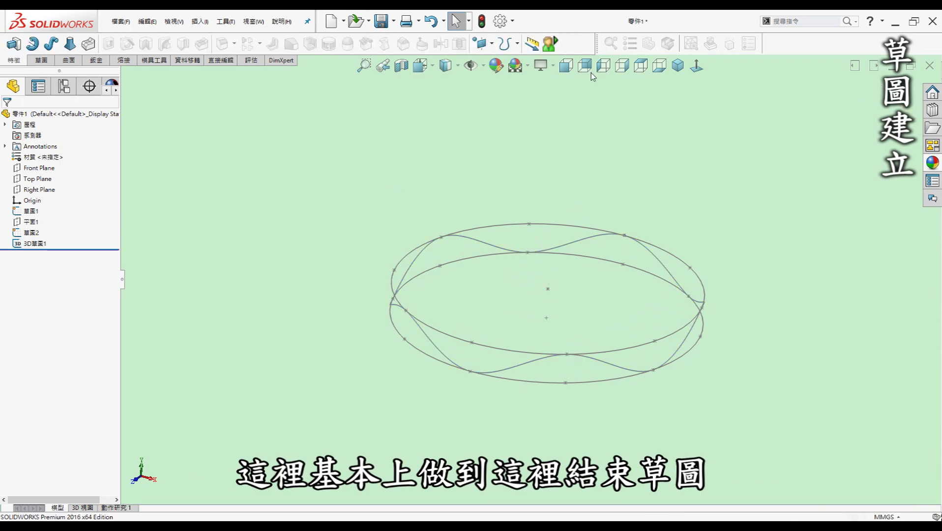
Step: Hide circle sketches 草圖1 and 草圖2, then pick the wavy curve as a plane reference
click(678, 65)
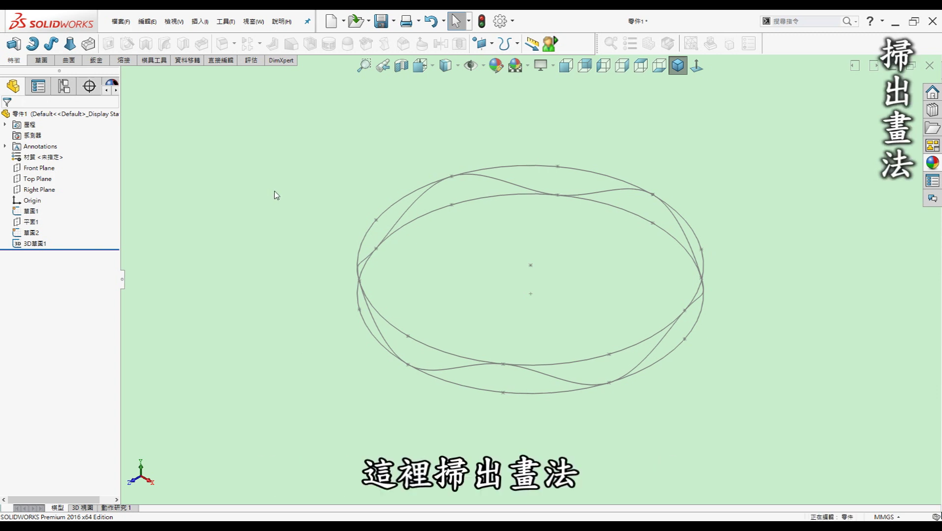
middle_drag(274, 190, 276, 192)
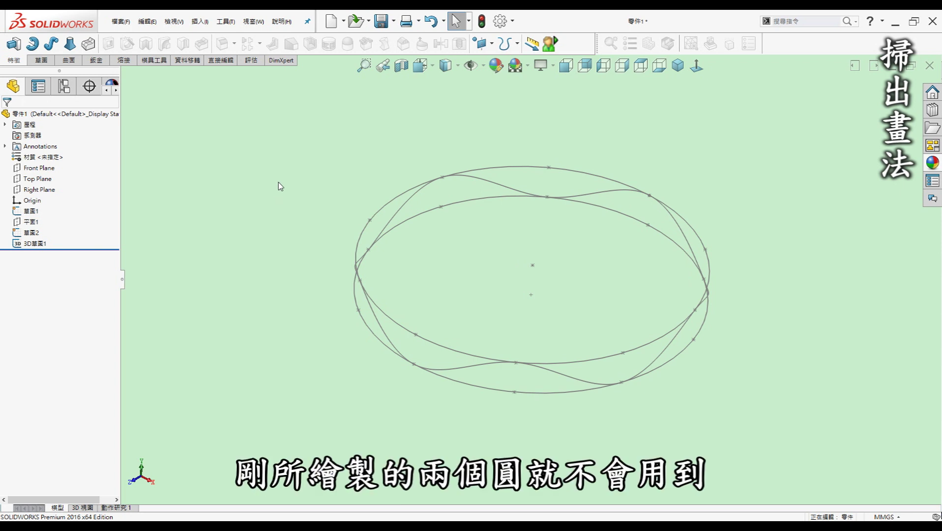
click(28, 211)
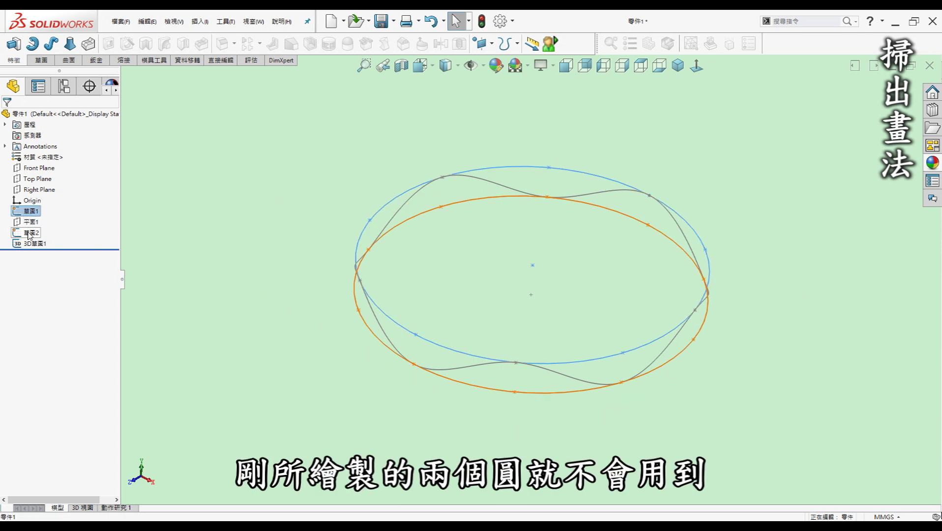
ctrl+click(31, 232)
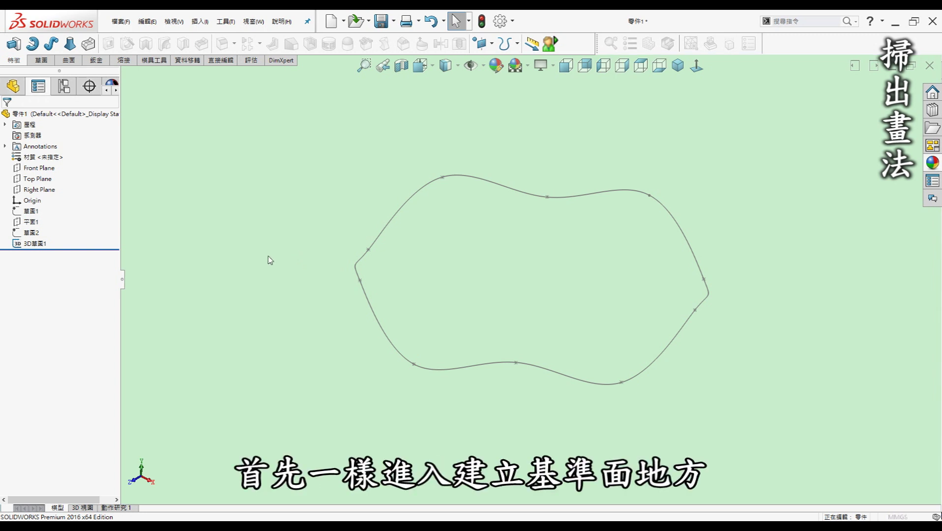
click(356, 263)
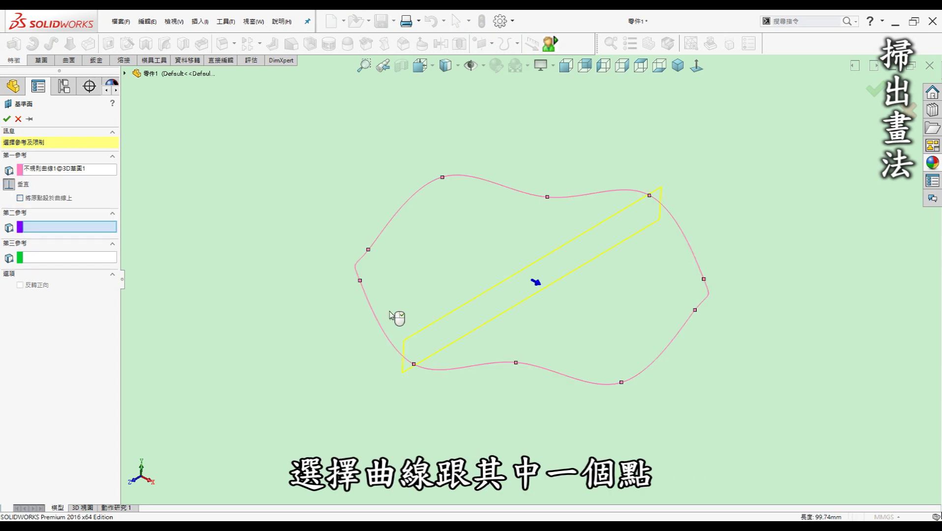
Step: Create a plane normal to the wavy curve at one of its points and sketch on it
click(368, 251)
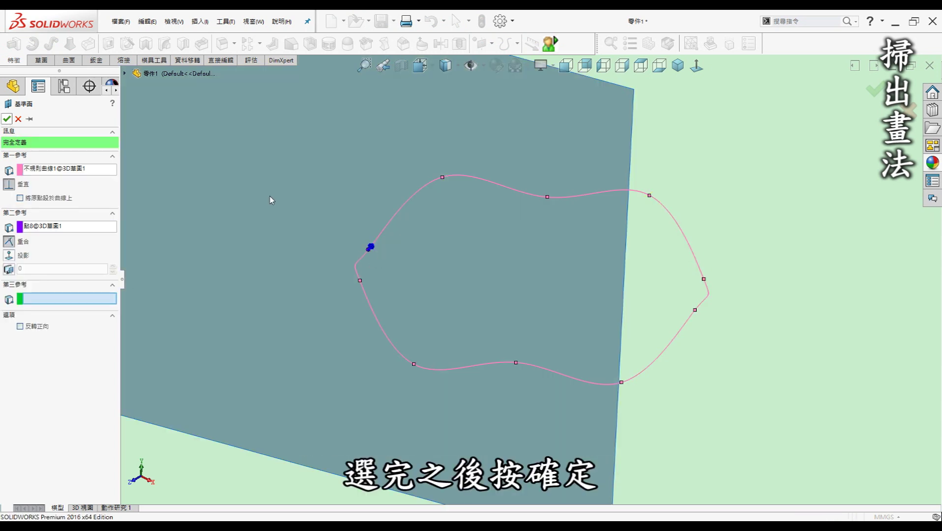
right_click(276, 200)
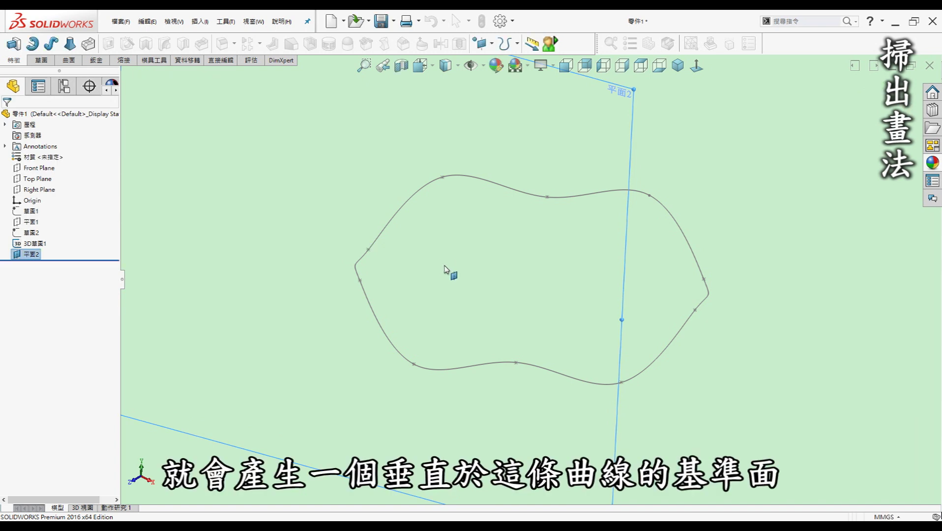
key(s)
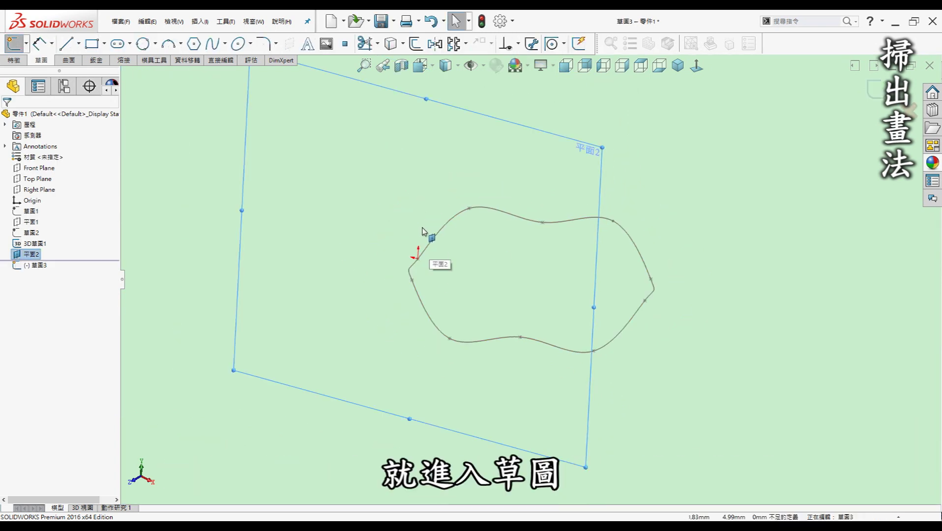
Step: Draw a corner rectangle on the new plane and dimension its length to 5 mm
scroll(422, 232, down, 5)
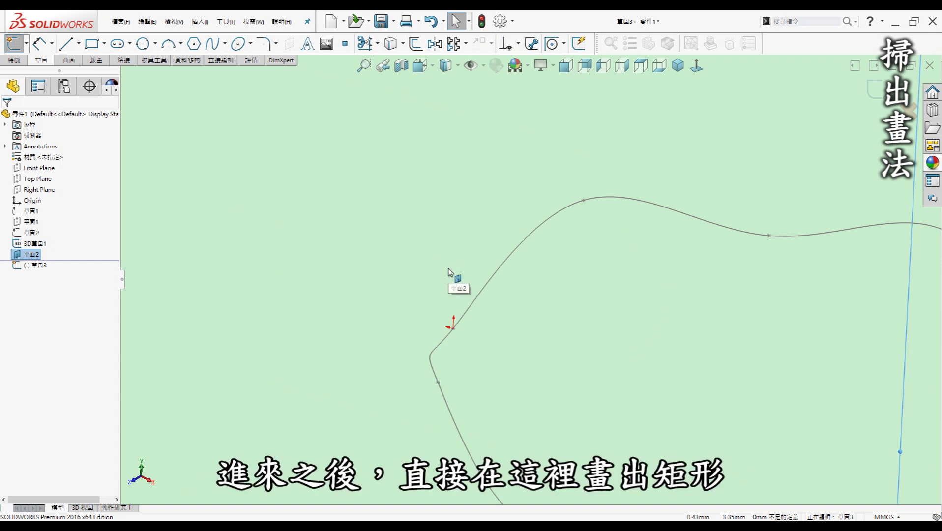
right_drag(453, 295, 453, 325)
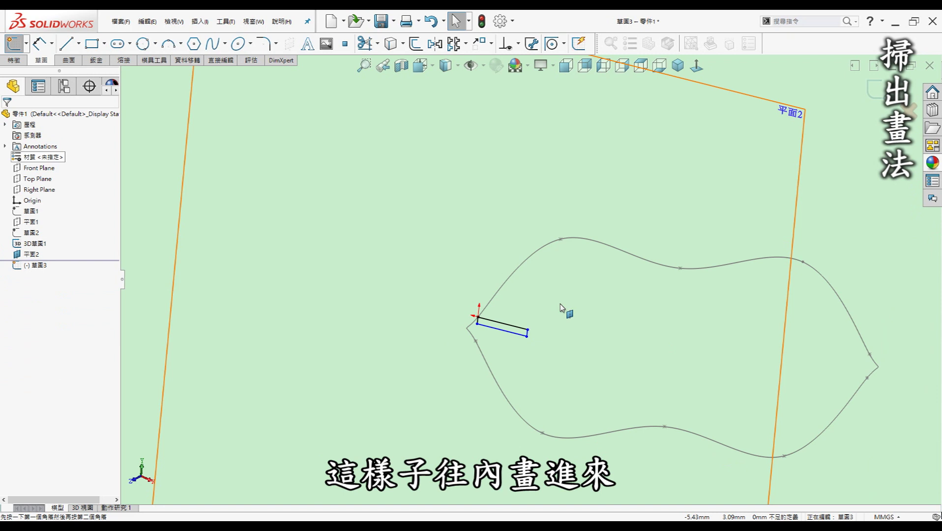
right_drag(551, 301, 525, 313)
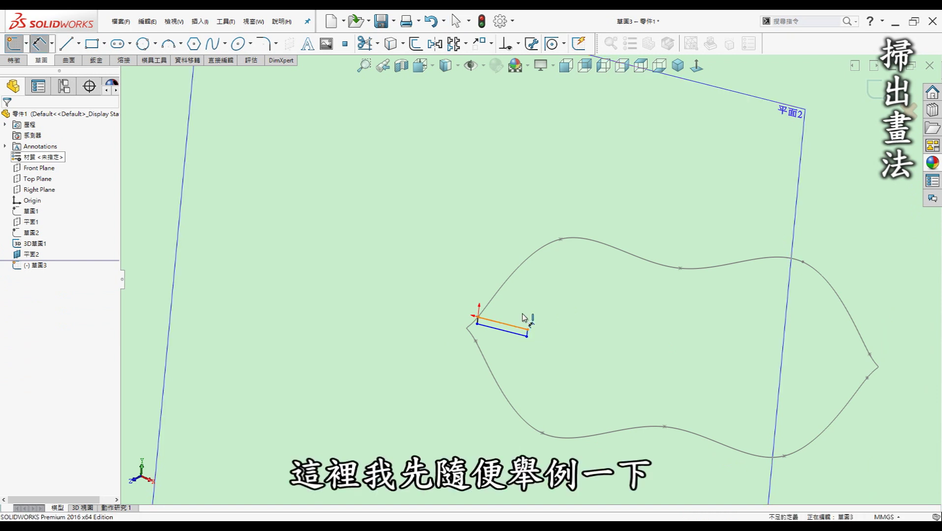
click(523, 314)
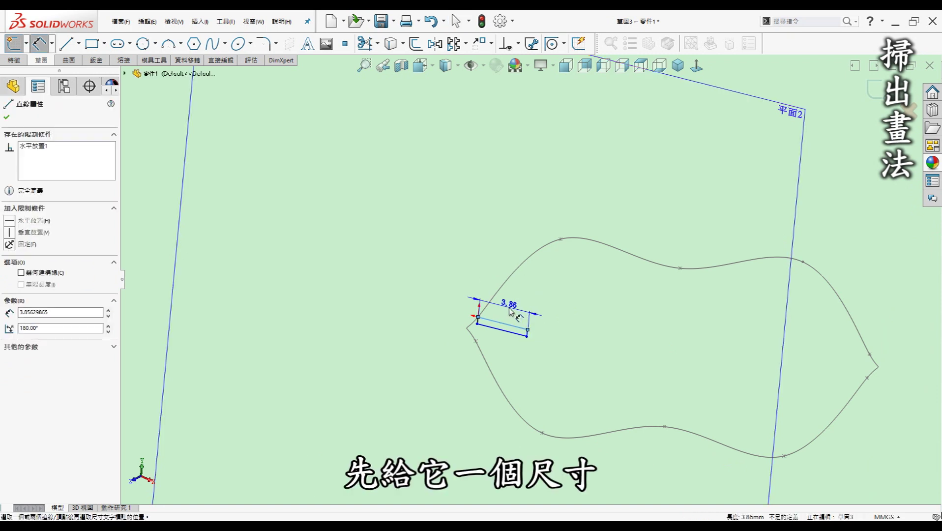
click(512, 311)
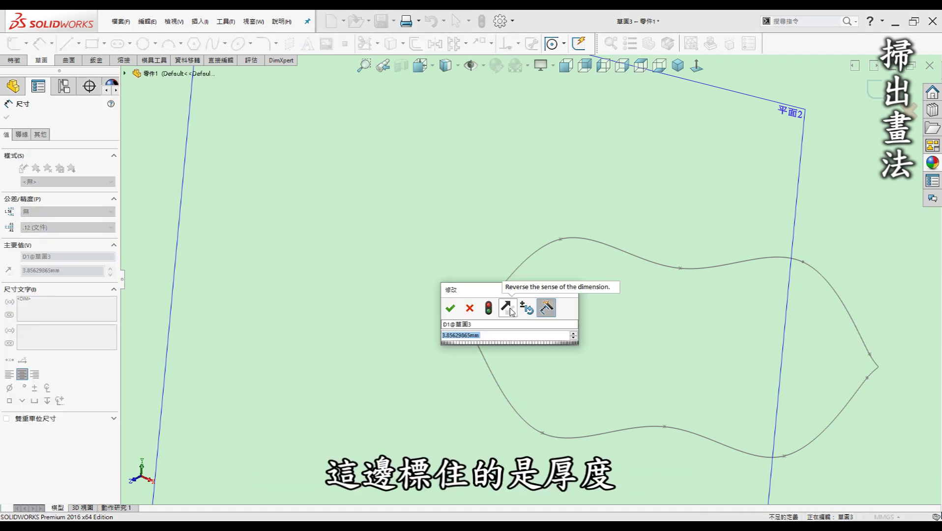
text(5)
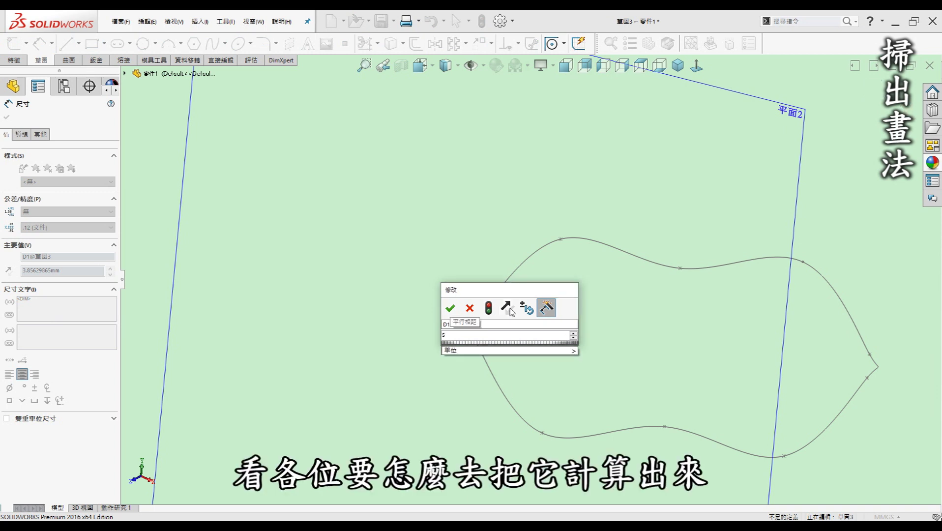
key(Return)
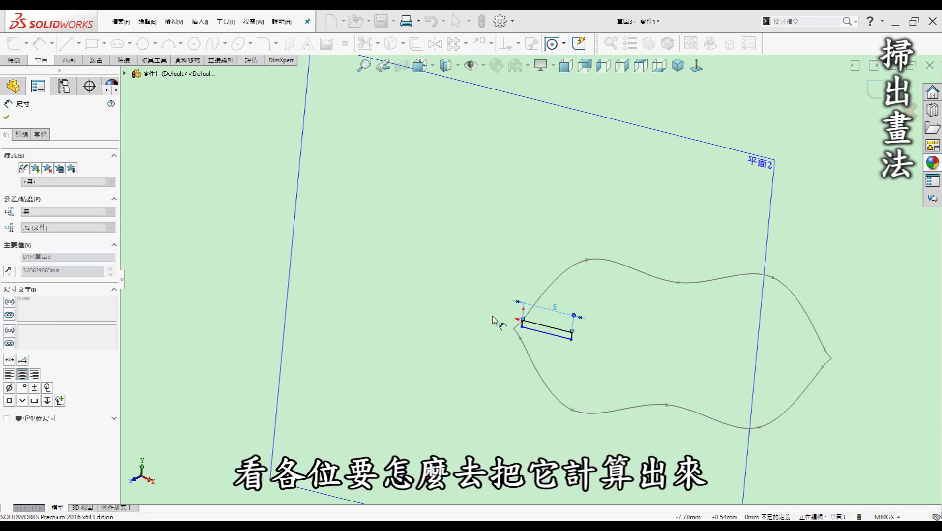
key(Escape)
Step: Dimension the rectangle's thickness to 0.3 mm and close the profile sketch
scroll(497, 294, down, 3)
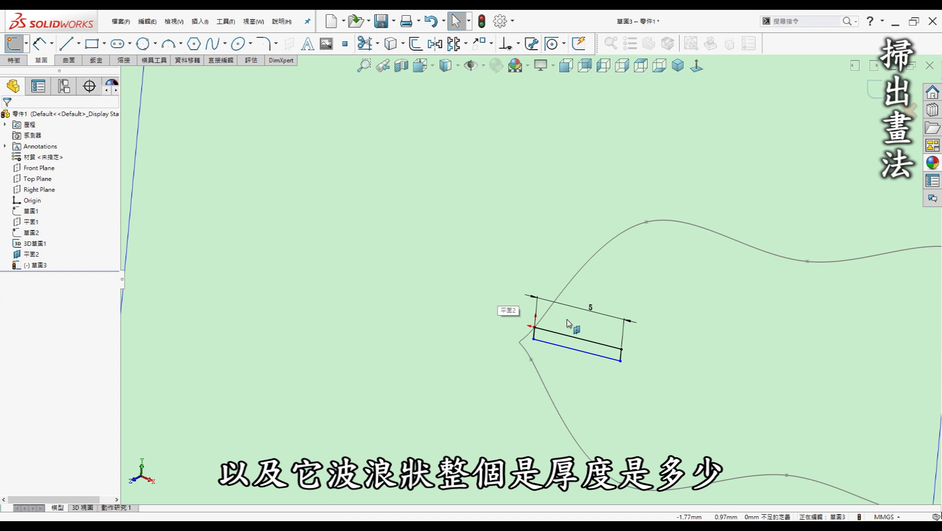
key(d)
click(534, 333)
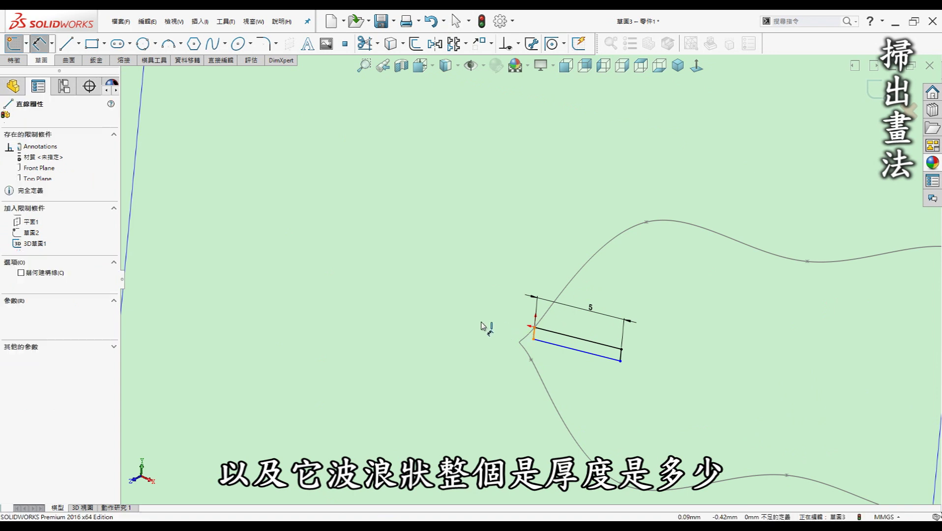
click(478, 292)
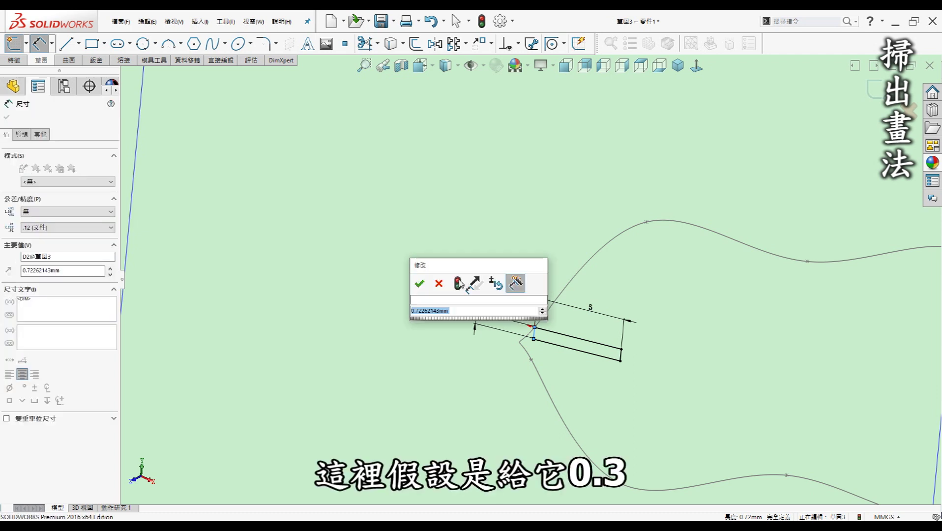
text(0.3)
key(Return)
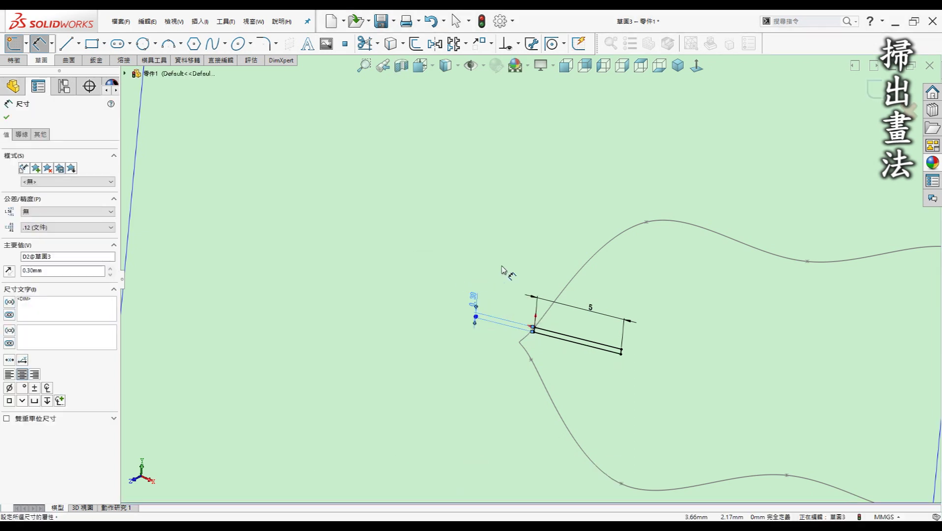
click(516, 259)
scroll(517, 259, up, 3)
click(877, 89)
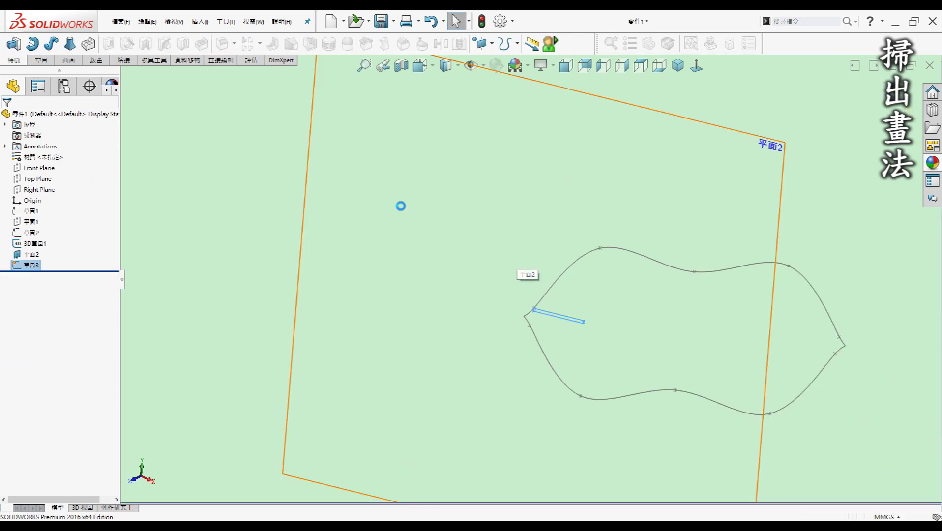
Step: Sweep the rectangle profile along the wavy 3D curve and hide the reference plane
click(51, 48)
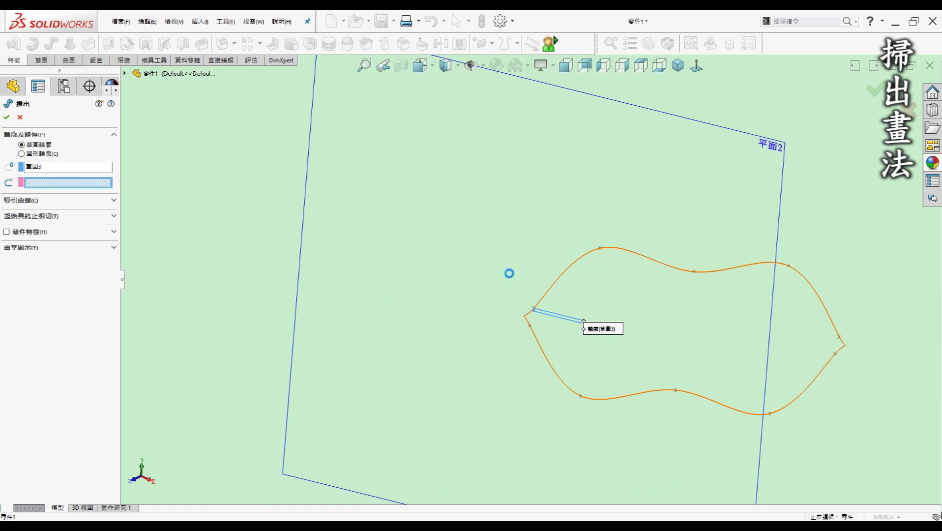
click(563, 282)
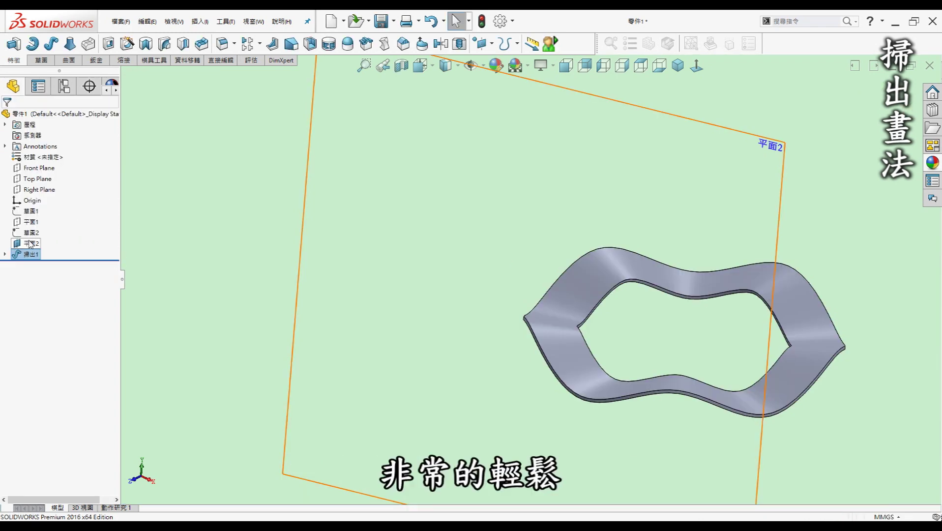
click(30, 245)
click(49, 228)
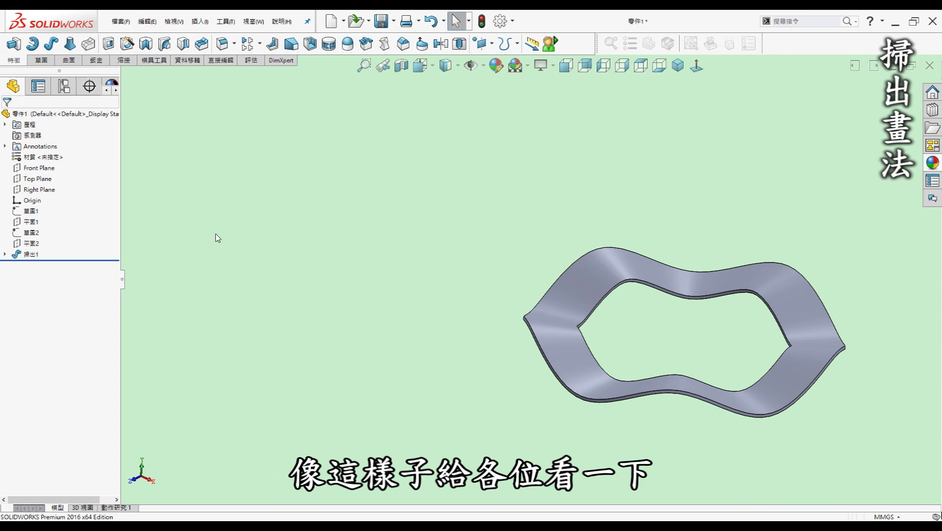
Step: Orbit and rotate the swept washer to inspect its waves and thickness
middle_drag(240, 245, 286, 255)
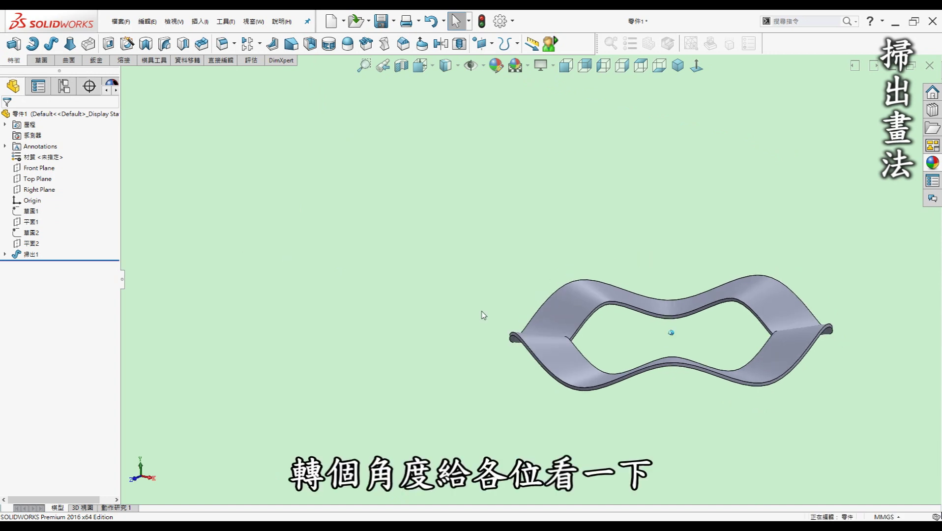
key(Up)
key(Up)
key(Up)
key(Up)
key(Up)
key(Up)
key(Up)
key(Up)
key(Up)
key(Up)
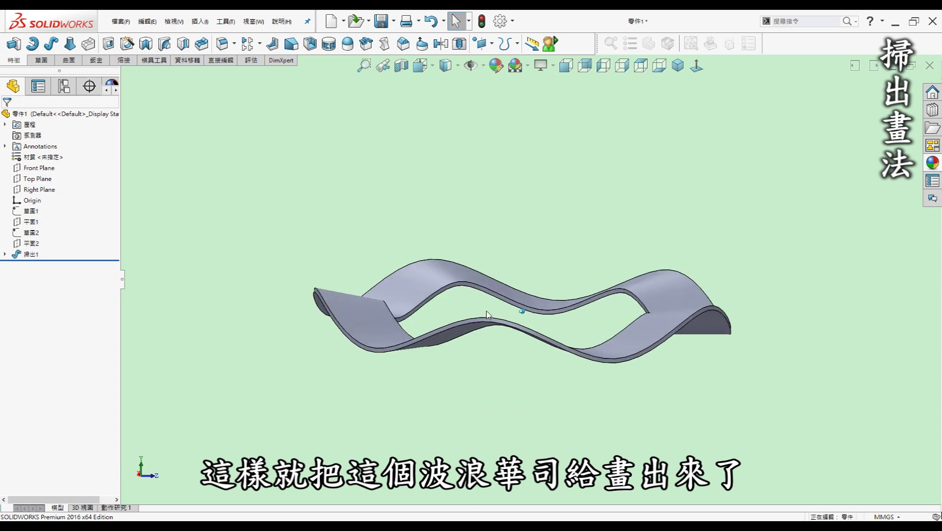
key(Up)
key(Up)
key(Up)
key(Up)
key(Up)
key(Up)
key(Up)
key(Up)
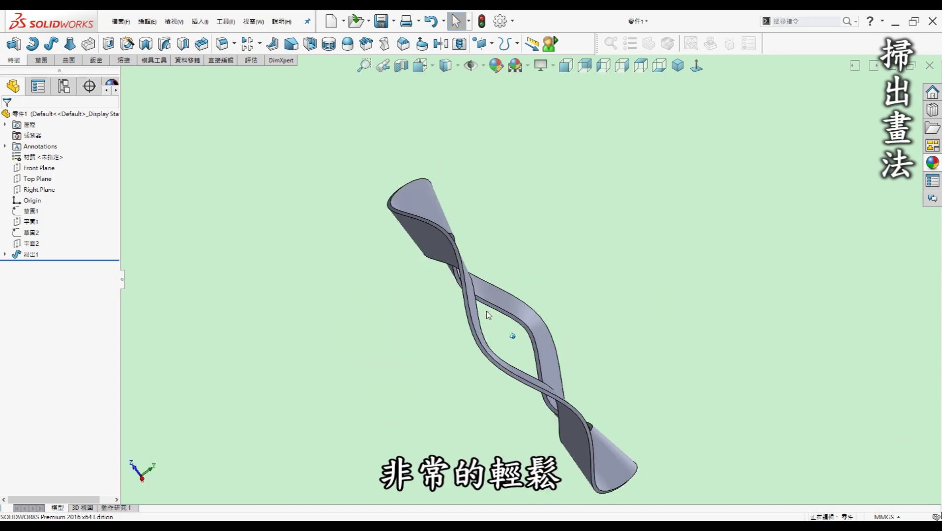
key(Up)
key(Up)
key(Up)
key(Up)
key(Up)
key(Up)
key(Up)
key(Up)
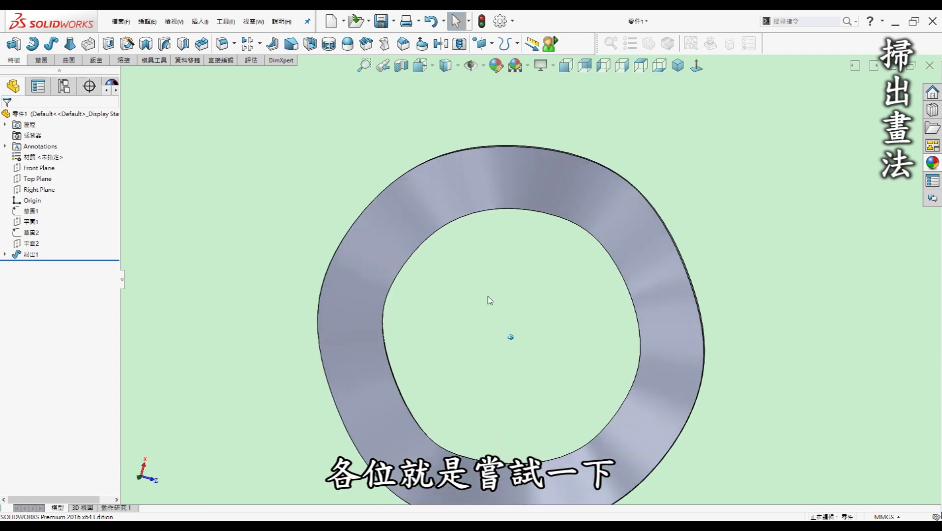
key(Up)
key(Up)
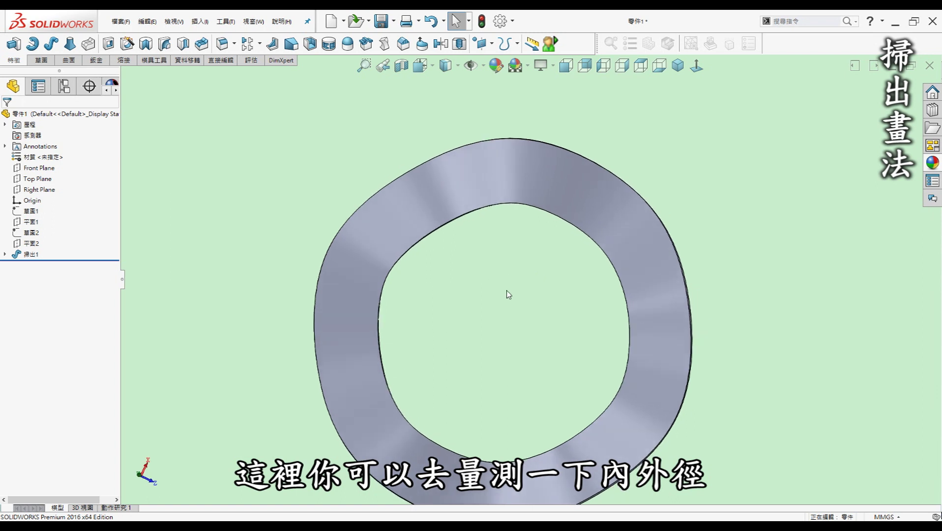
key(Up)
key(Up)
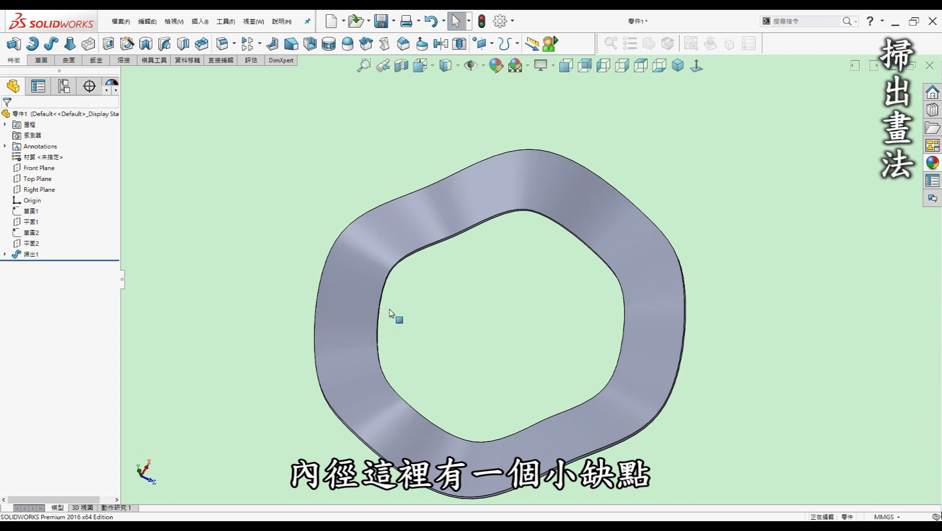
middle_drag(402, 313, 492, 325)
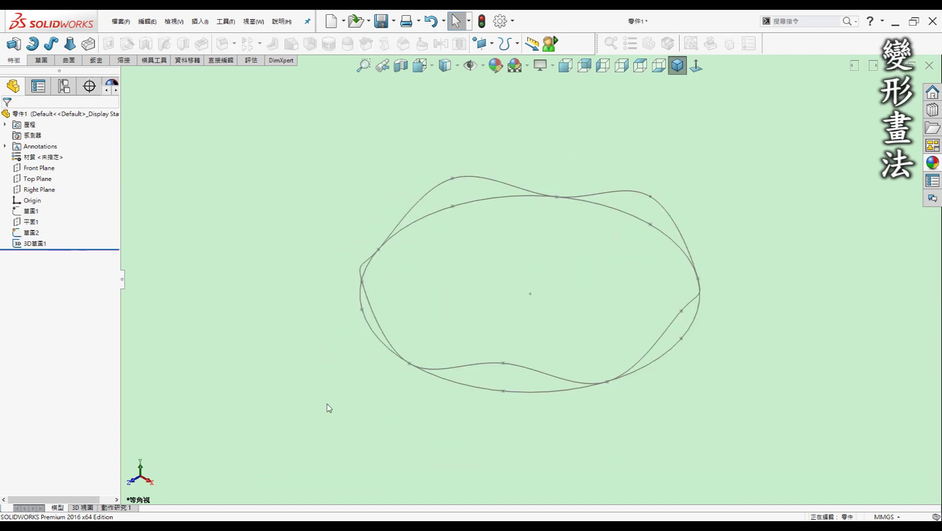
Step: Open a new sketch on 平面1 and select the base ellipse to convert into it
mouse_move(329, 407)
middle_down()
mouse_move(337, 411)
mouse_move(297, 380)
mouse_move(263, 319)
middle_up()
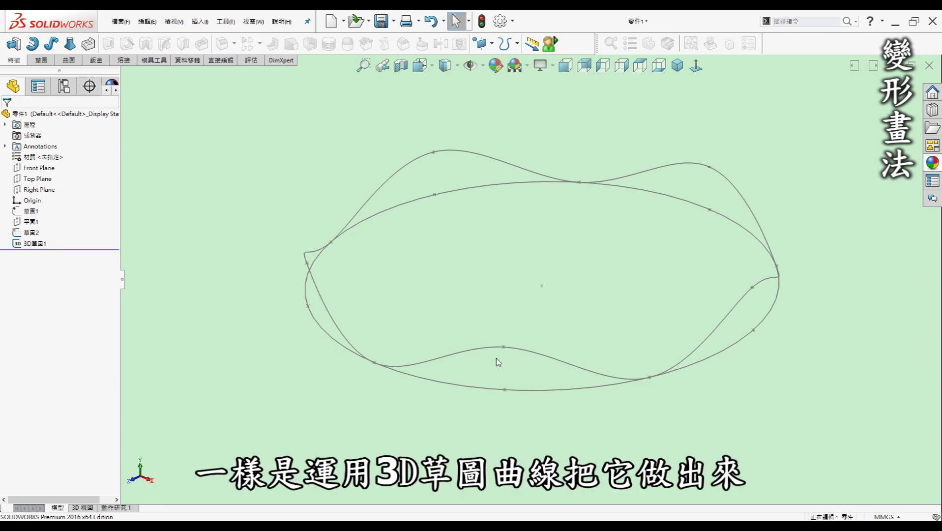
click(31, 221)
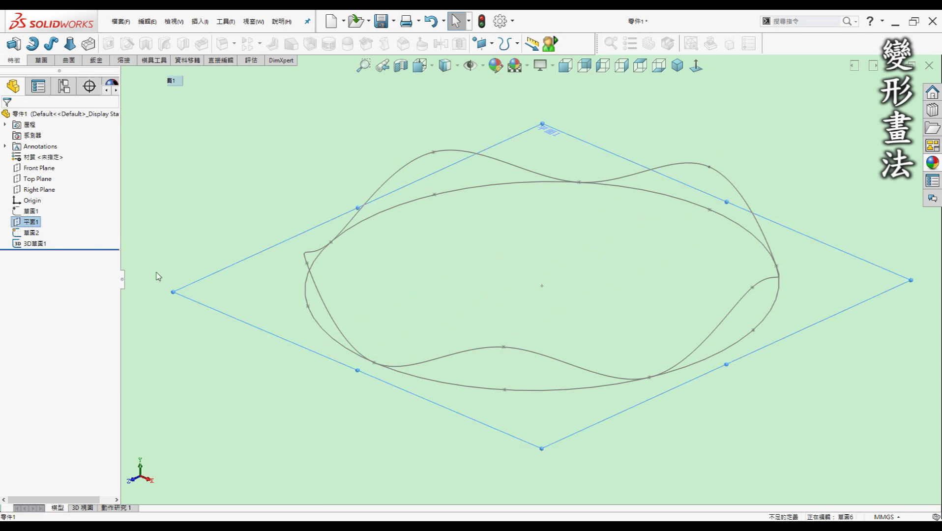
key(s)
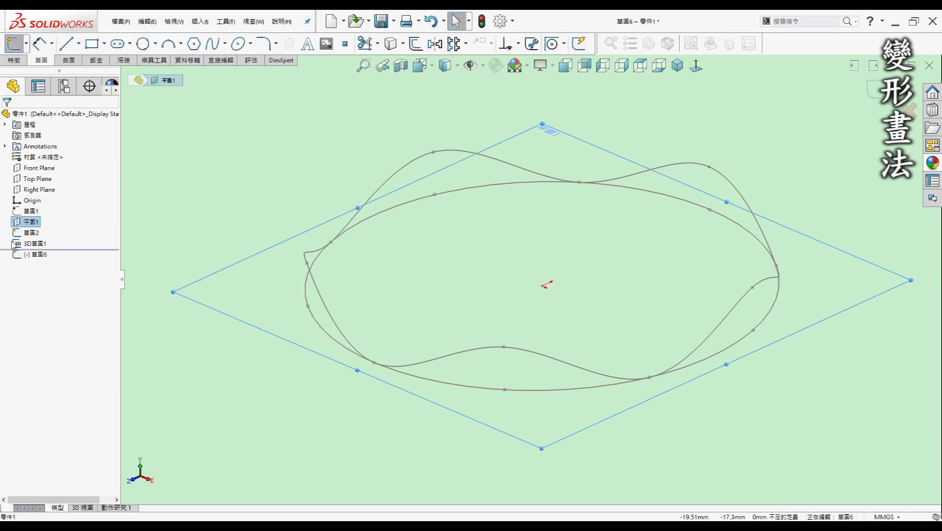
click(32, 235)
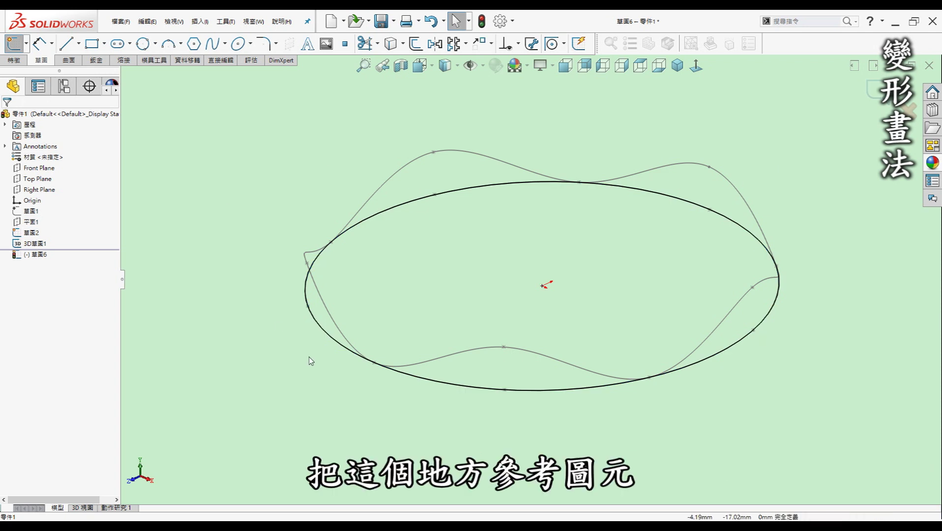
Step: Offset the converted outer ellipse inward by 2.50 mm
key(o)
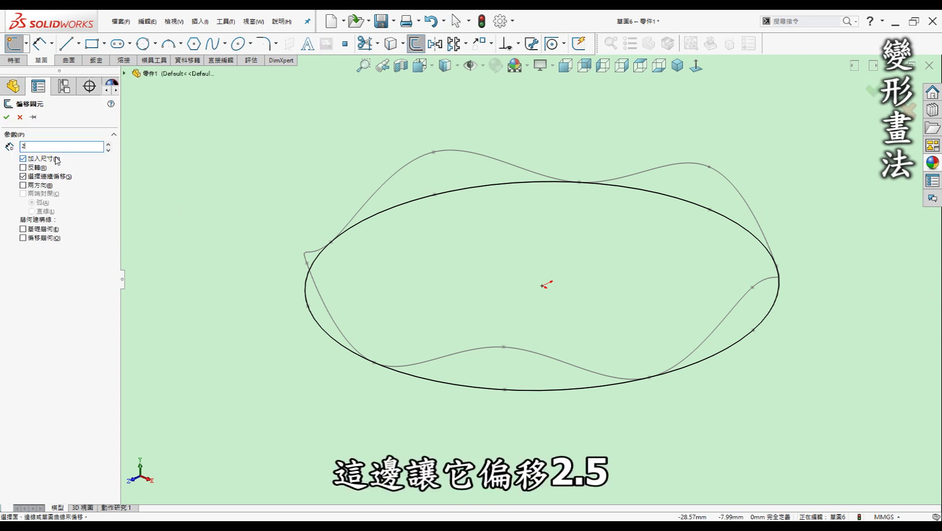
click(377, 219)
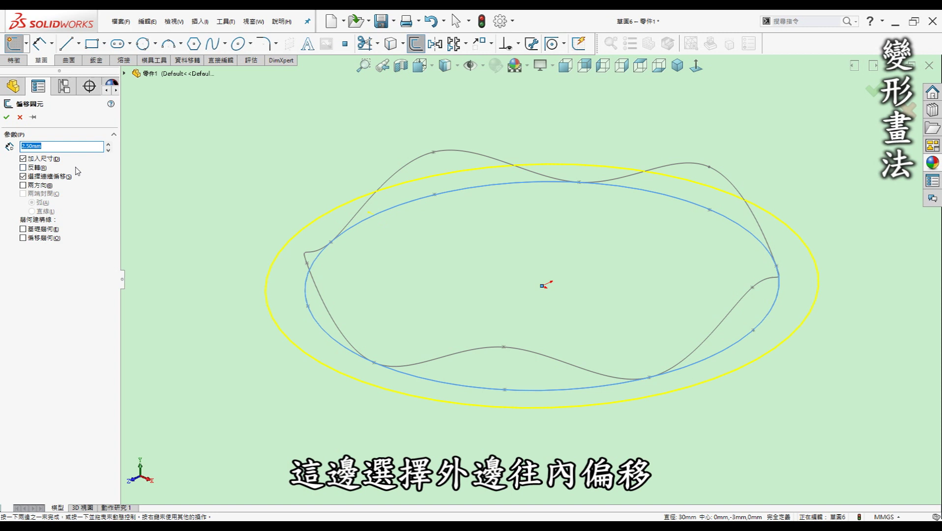
click(8, 118)
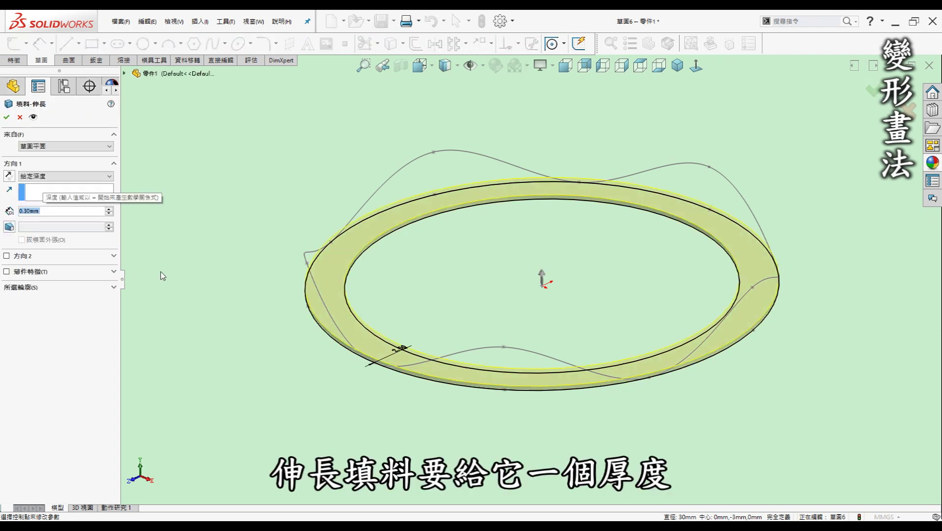
Step: Extrude the ring profile 0.30 mm, reversed to go downward
click(9, 175)
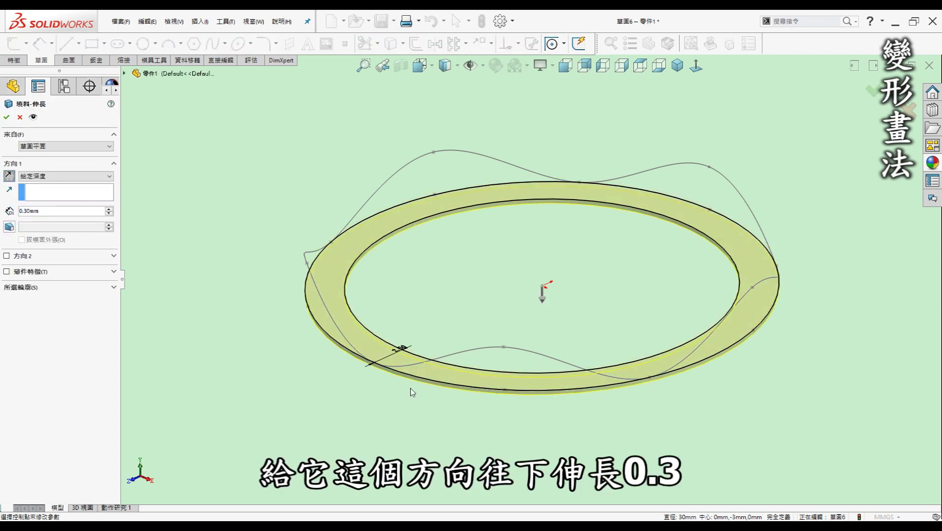
click(6, 117)
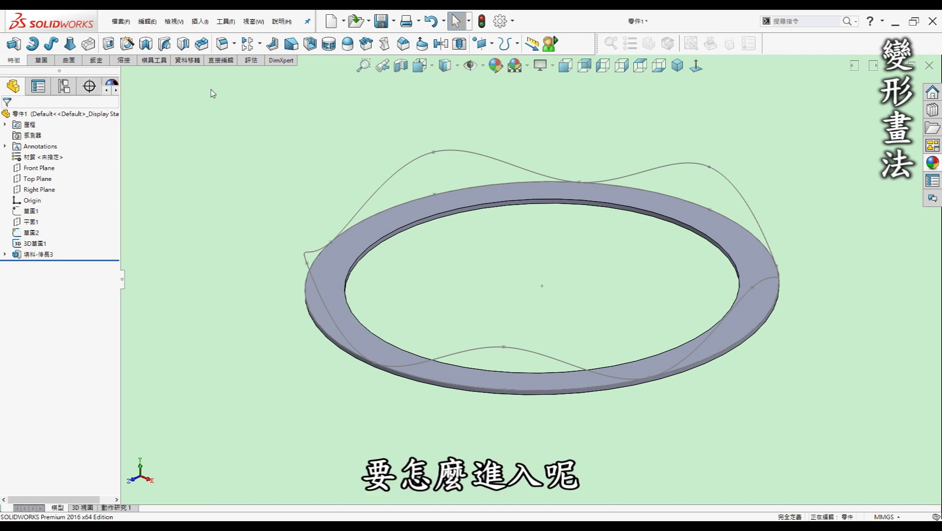
Step: Add the Deform command from the Features category to the toolbar, then start a Deform
click(225, 21)
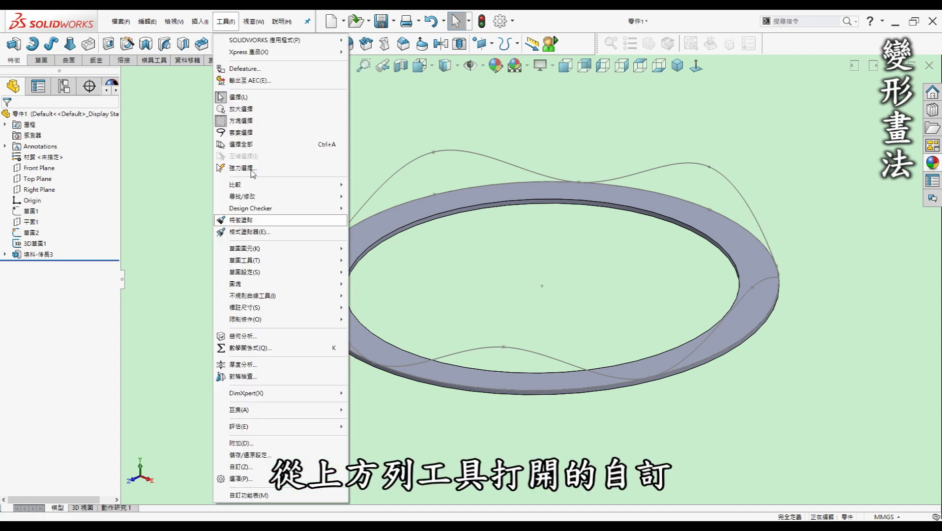
click(288, 466)
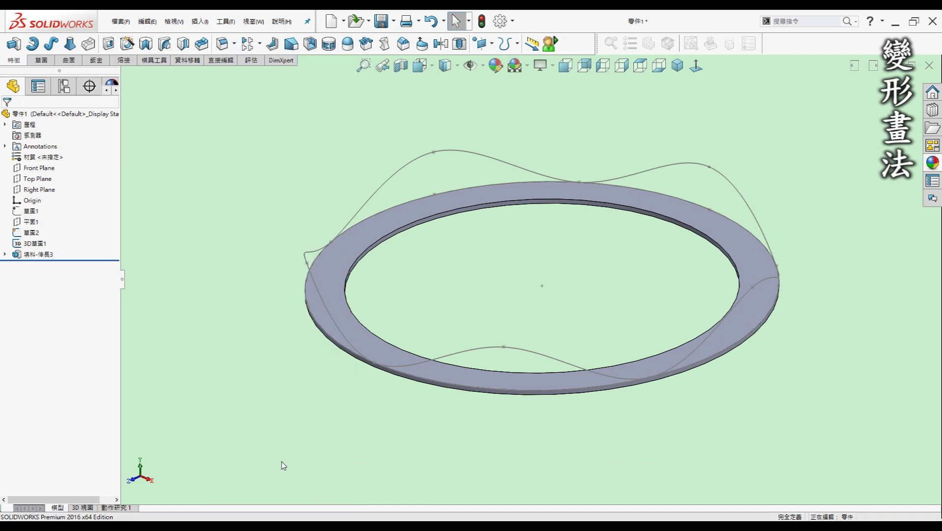
click(218, 168)
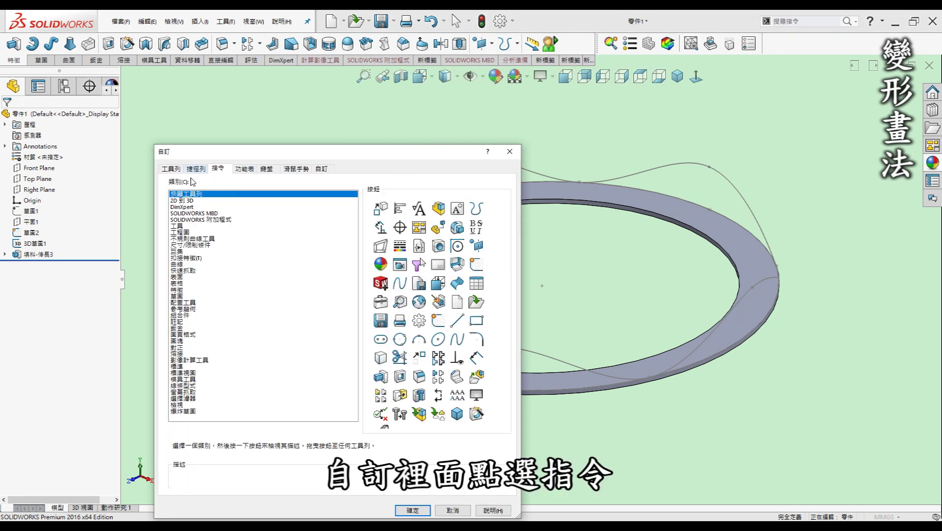
click(188, 289)
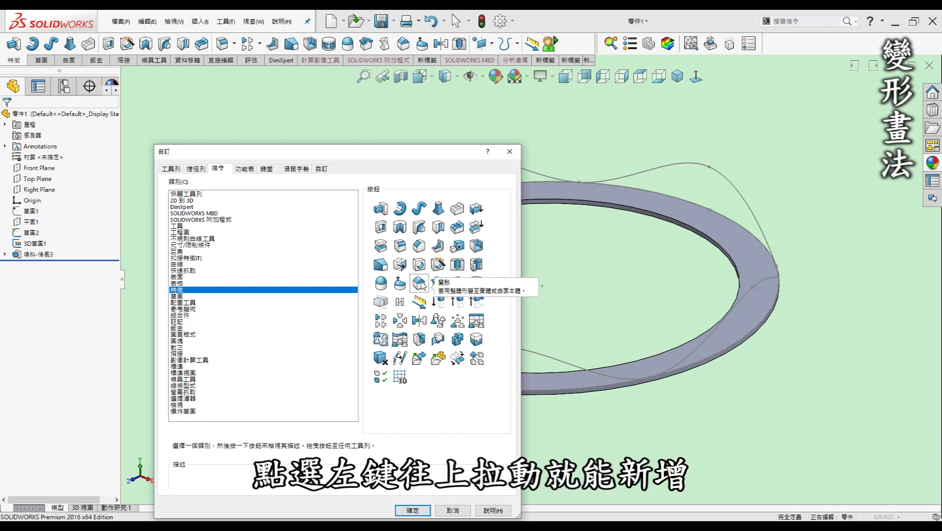
drag(421, 285, 227, 14)
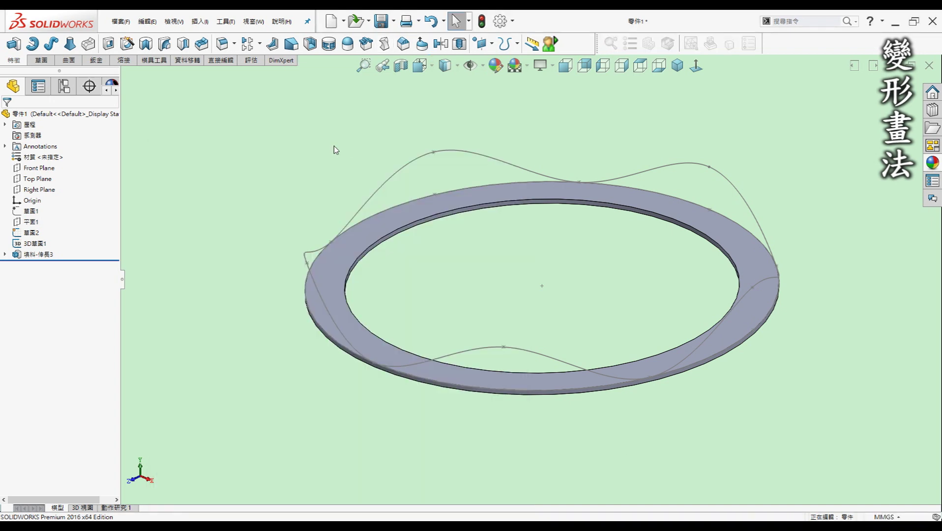
click(402, 46)
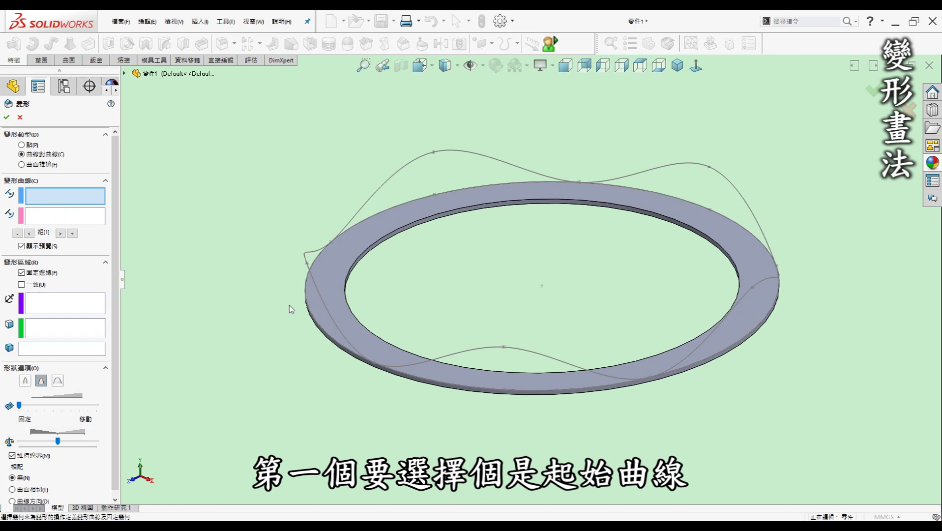
Step: Set the washer's bottom outer edge as the Deform initial curve
middle_drag(260, 343, 314, 336)
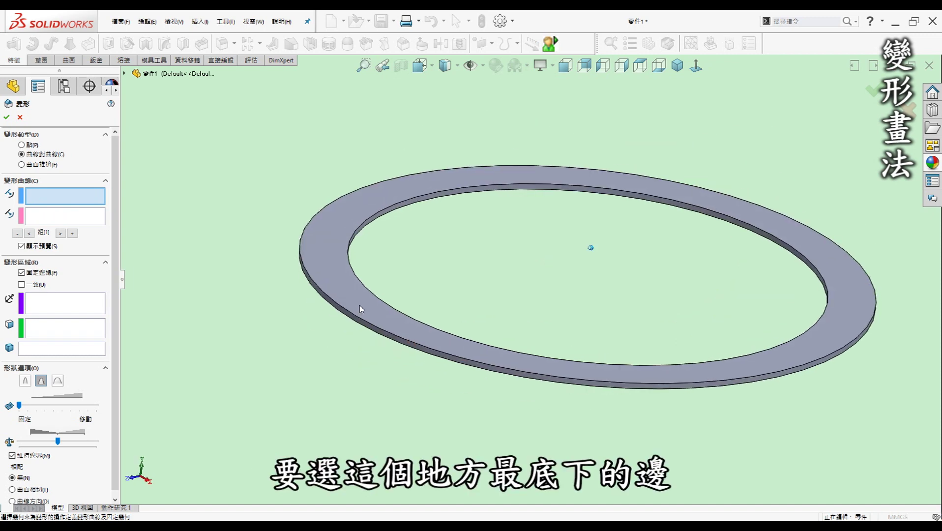
scroll(358, 306, down, 3)
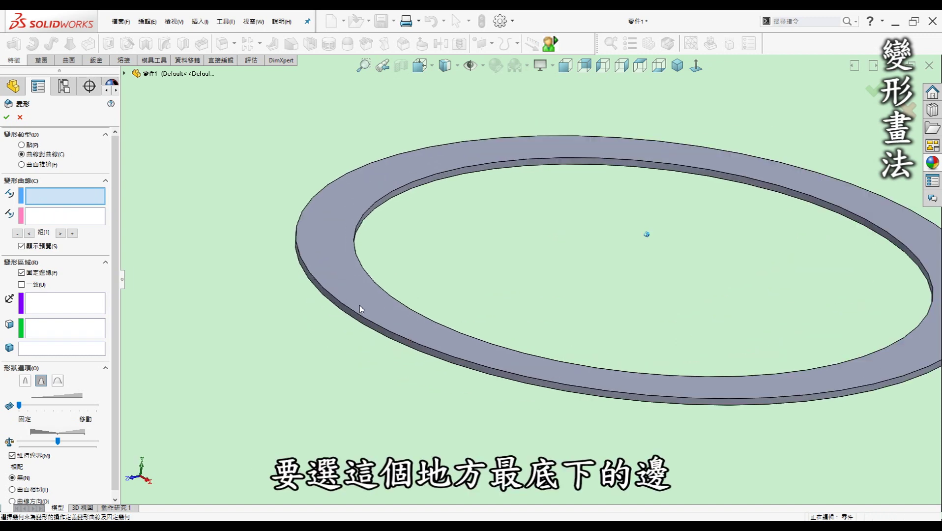
click(366, 331)
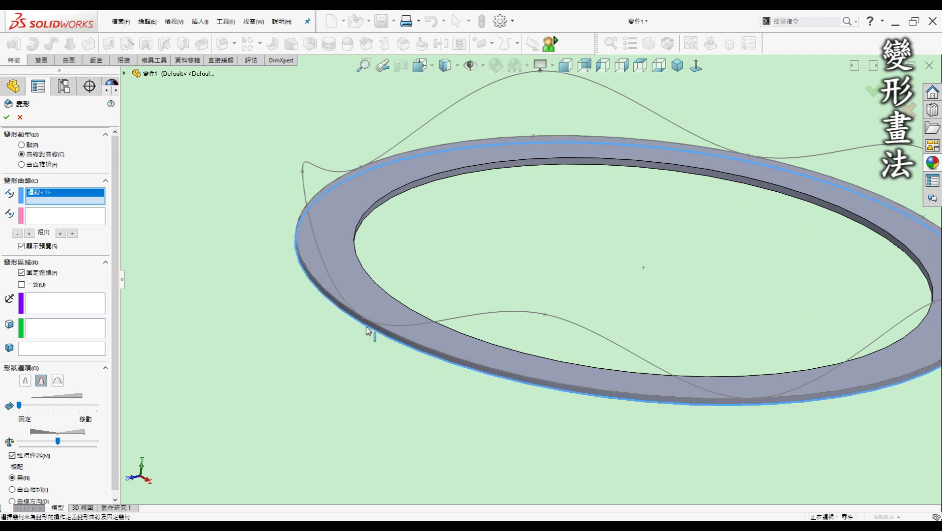
middle_drag(368, 330, 412, 340)
scroll(411, 339, down, 2)
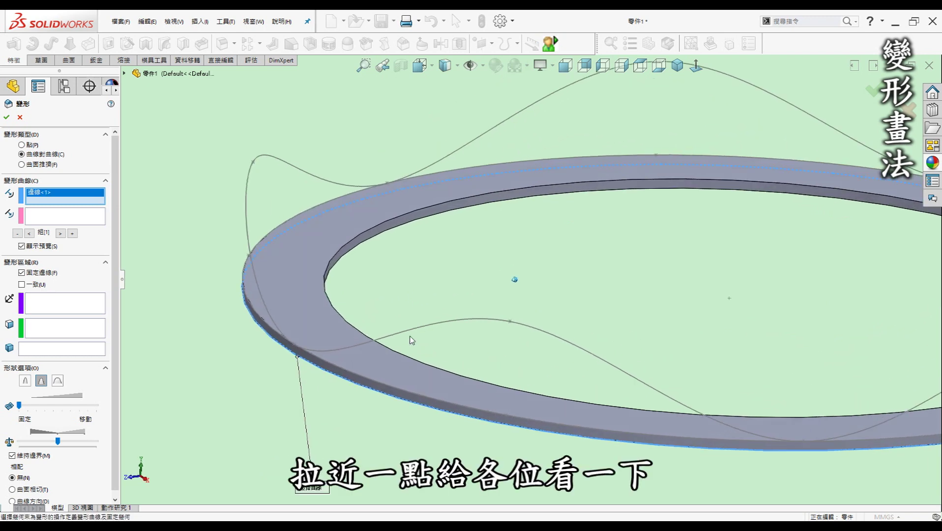
scroll(347, 346, down, 2)
scroll(273, 357, down, 1)
middle_drag(234, 383, 251, 378)
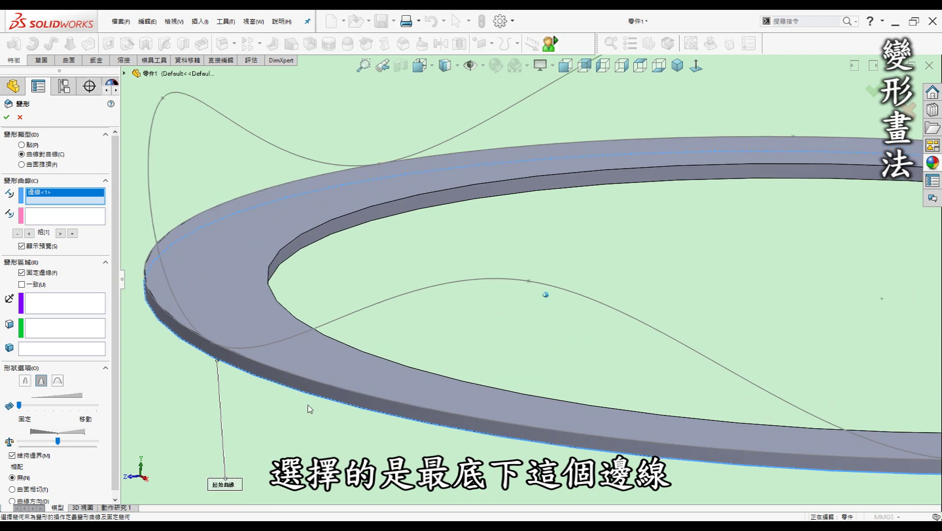
Step: Set the wavy 3D curve as the Deform target curve
click(76, 216)
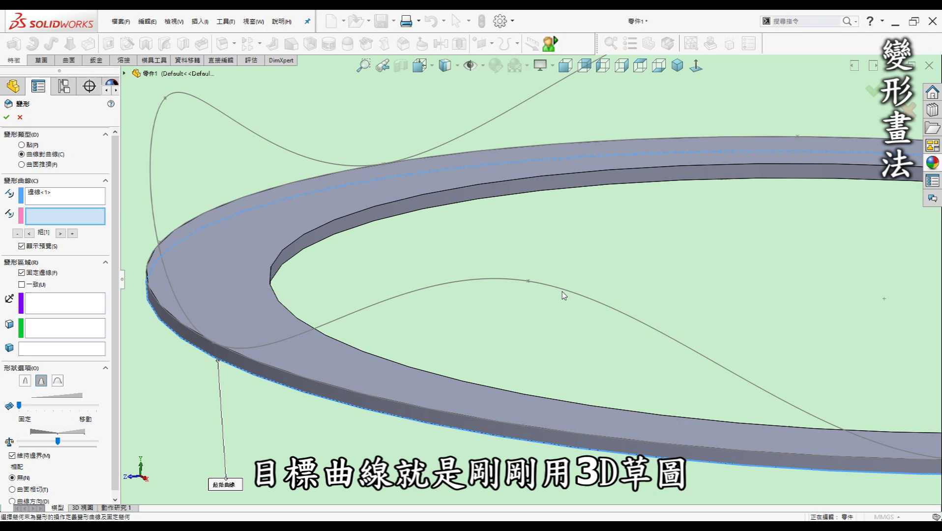
scroll(564, 291, up, 3)
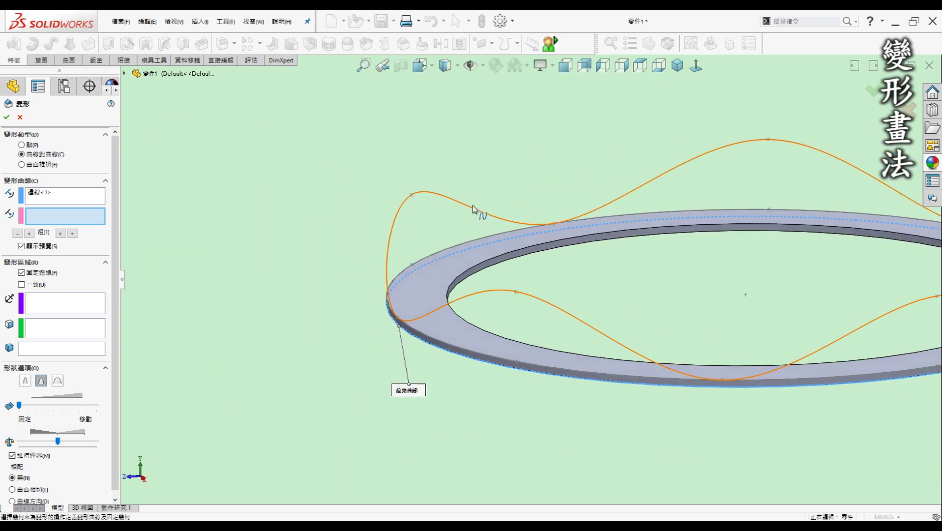
click(473, 206)
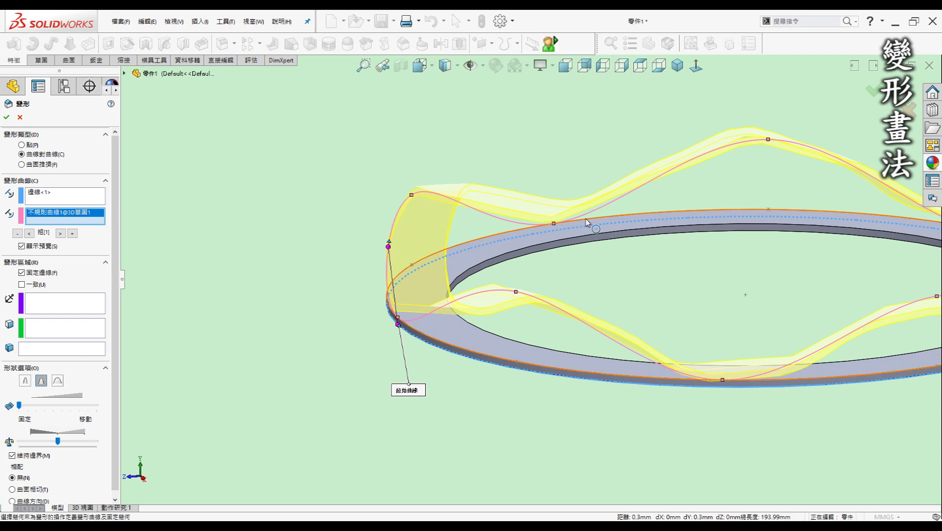
Step: Slide the deform start point so its link is near-vertical, then attempt to apply it
key(ctrl+7)
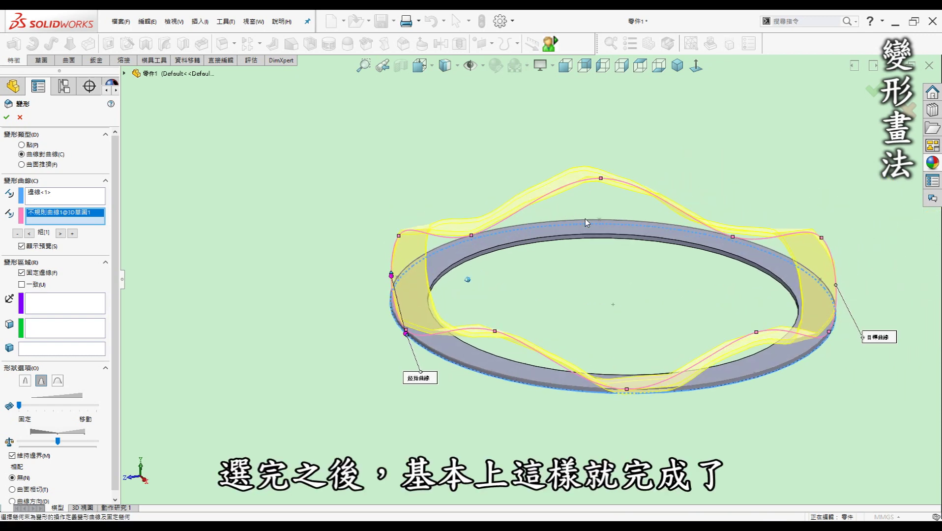
key(Down)
key(Down)
key(Down)
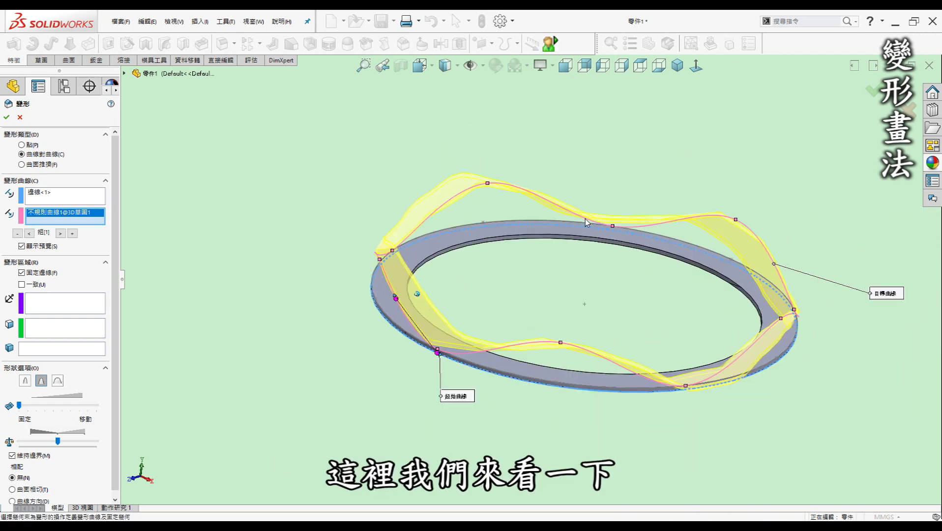
scroll(443, 300, down, 3)
scroll(499, 307, down, 2)
scroll(670, 404, down, 2)
drag(674, 405, 506, 363)
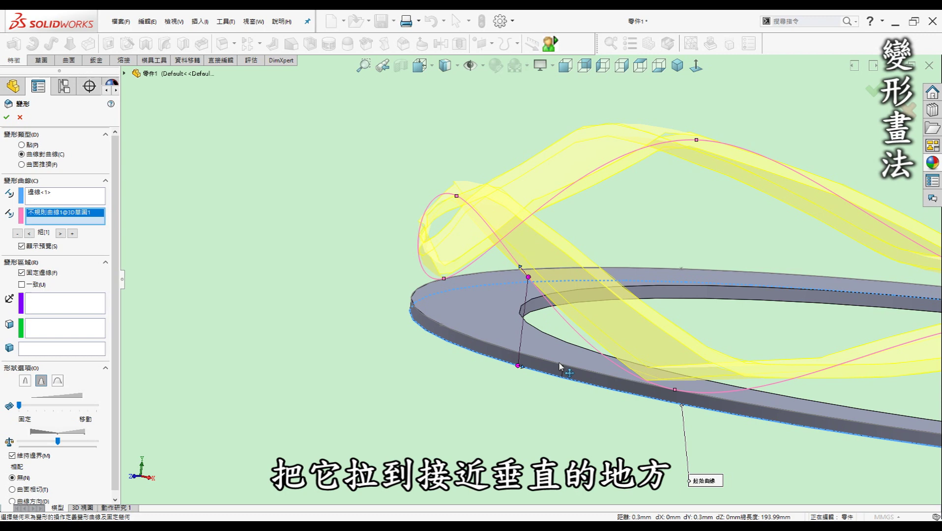
middle_drag(563, 366, 469, 299)
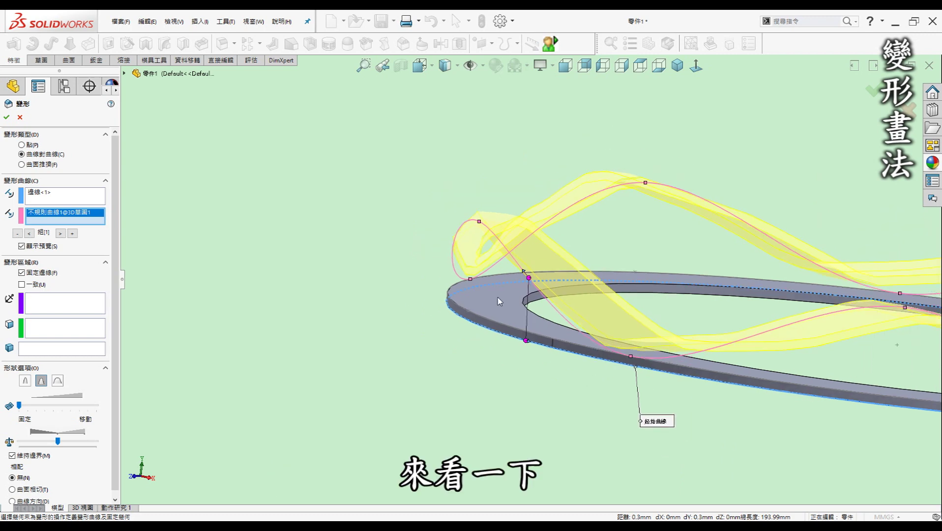
scroll(469, 298, up, 2)
scroll(300, 258, up, 3)
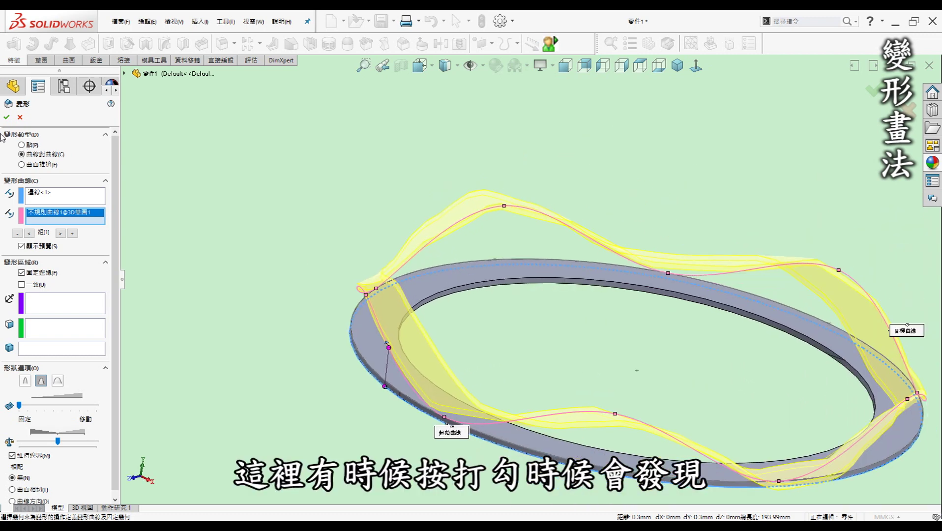
click(6, 118)
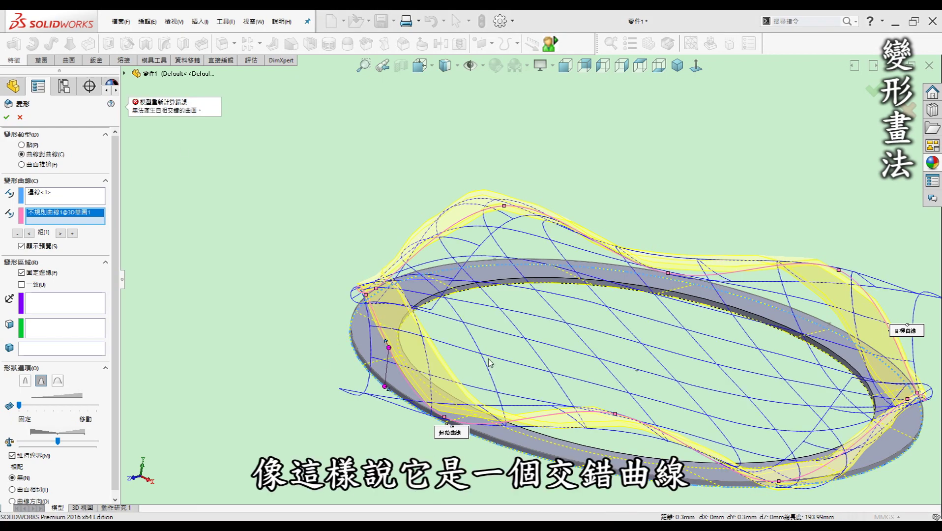
Step: Reverse the deform curve direction to remove the twist and apply the Deform
scroll(340, 394, down, 1)
scroll(339, 394, down, 1)
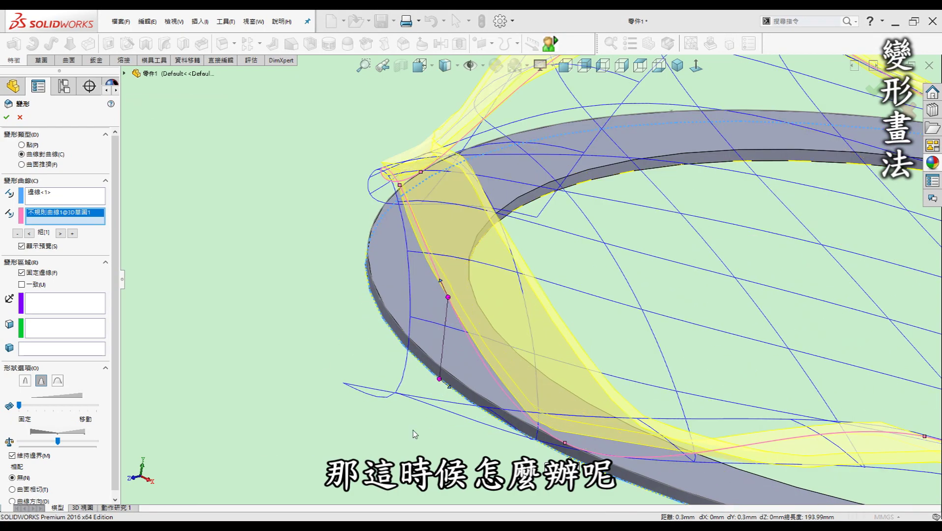
scroll(453, 342, down, 1)
scroll(455, 368, down, 1)
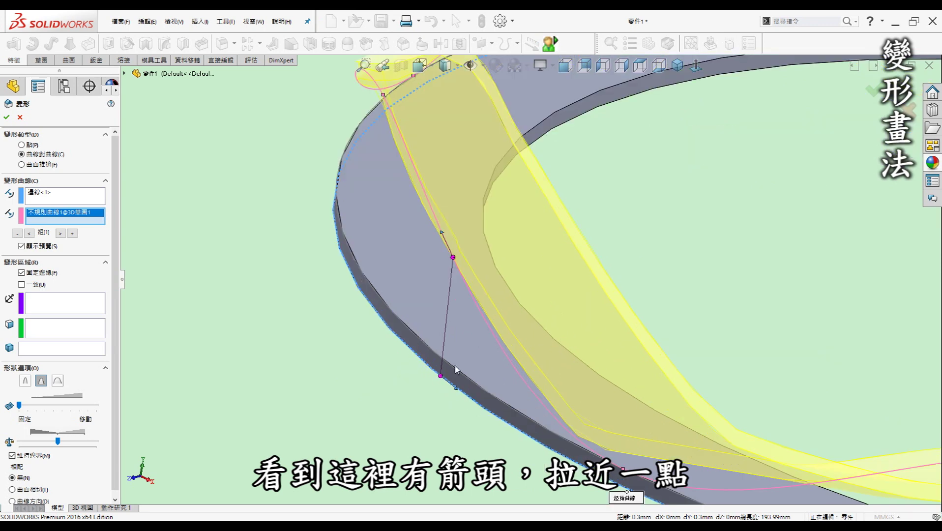
click(456, 389)
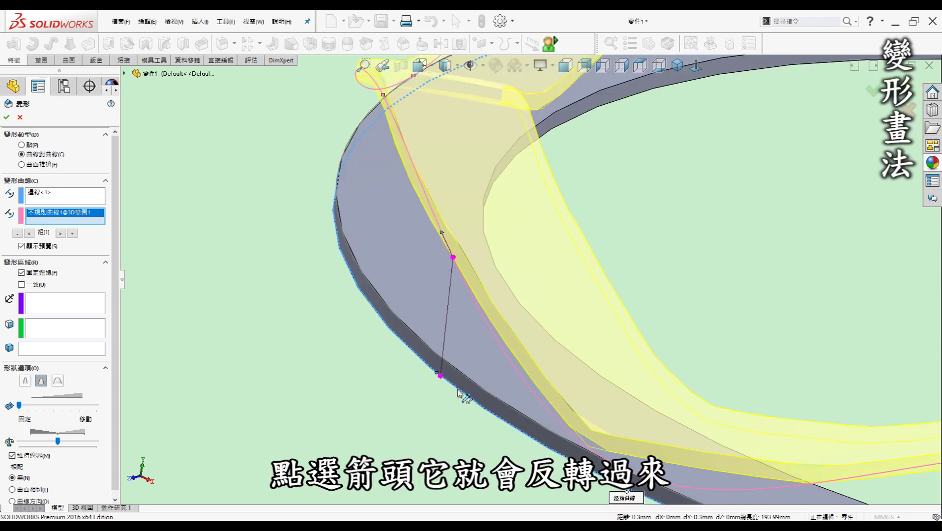
scroll(497, 285, up, 3)
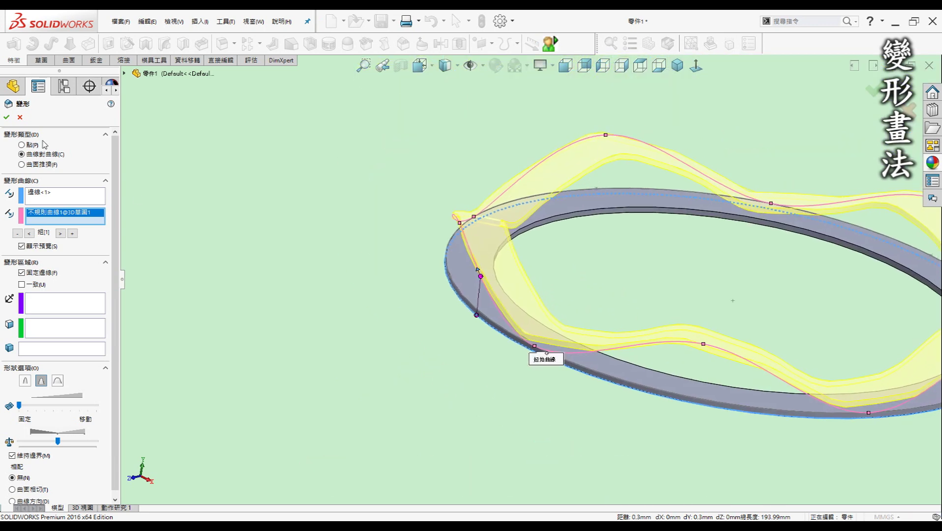
click(7, 118)
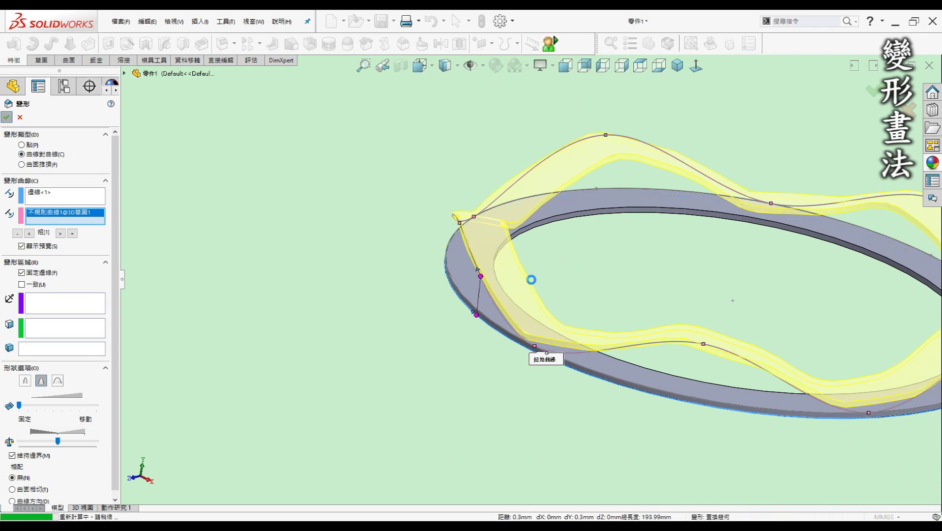
middle_drag(669, 291, 605, 301)
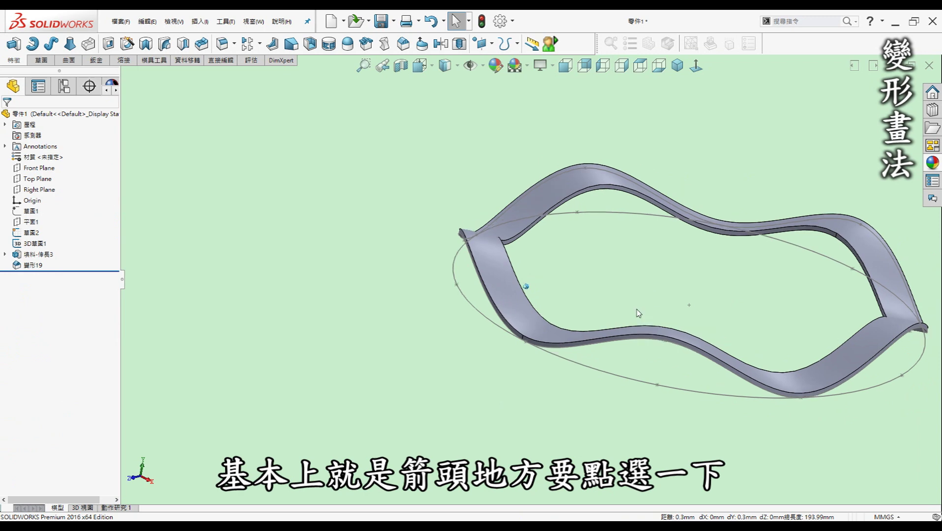
Step: Hide 草圖2 and 3D草圖1 and view the band from the side
click(31, 232)
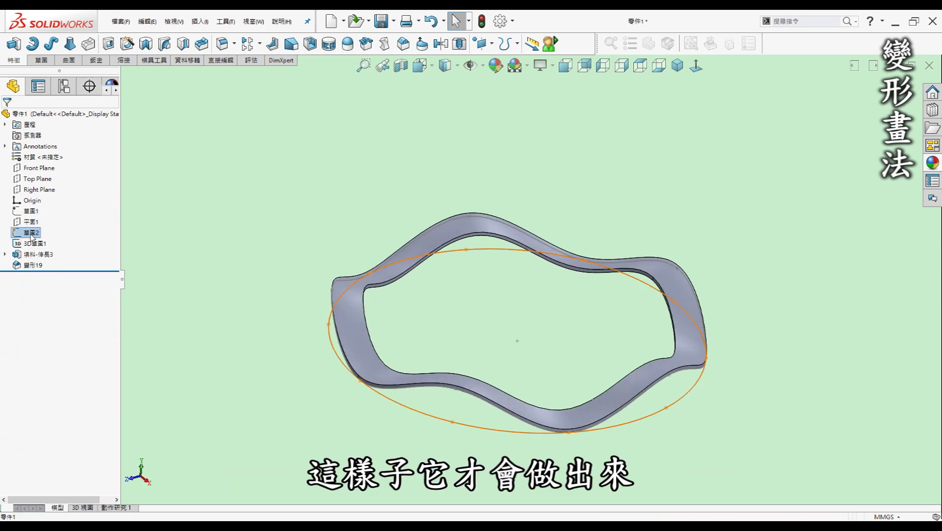
ctrl+click(32, 243)
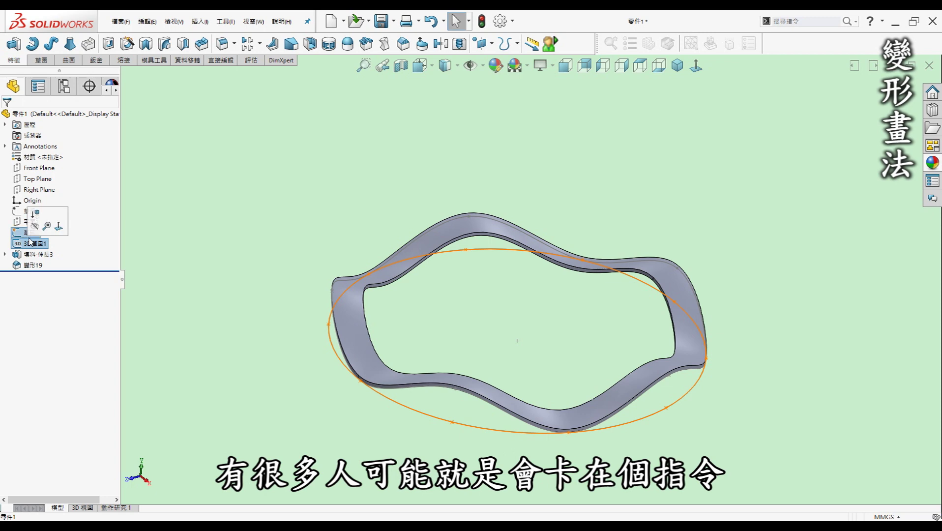
click(131, 262)
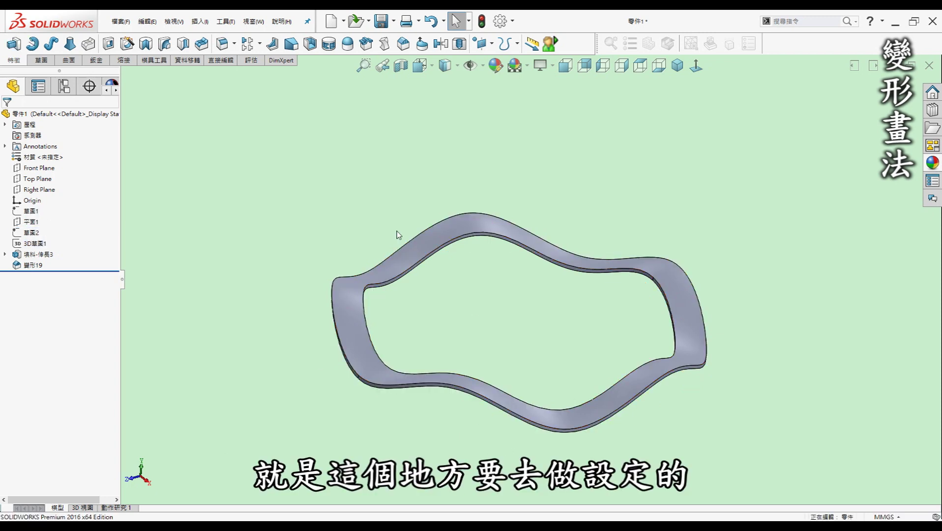
middle_drag(490, 303, 495, 303)
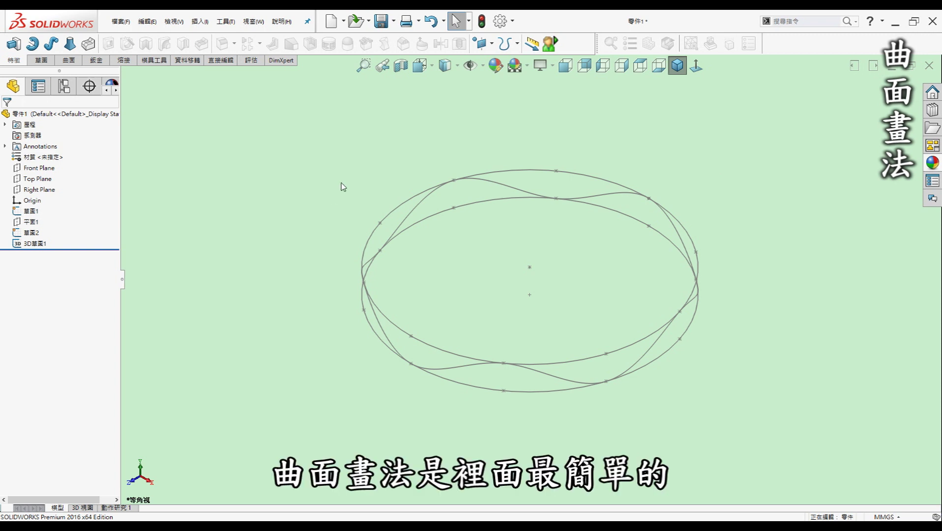
Step: Switch to the 曲面 Surfaces tab and view the available toolbar list
middle_drag(343, 187, 336, 166)
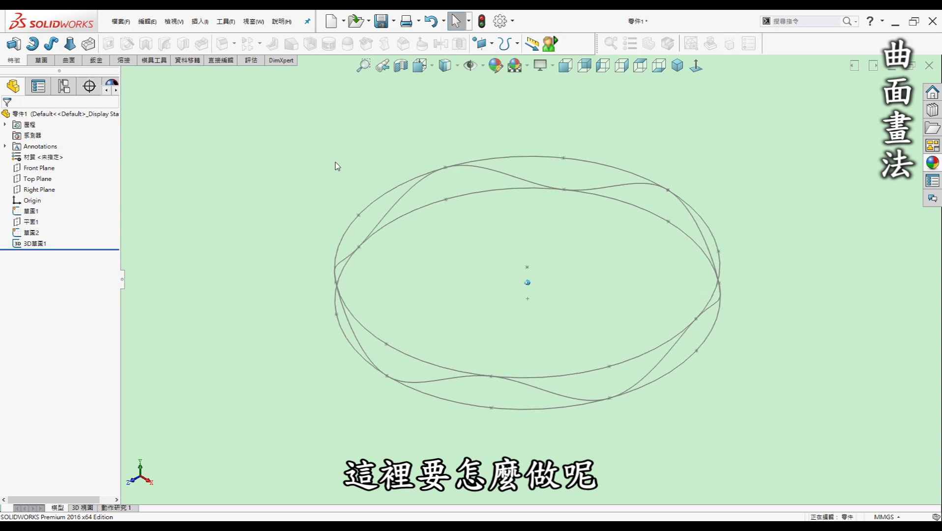
click(68, 60)
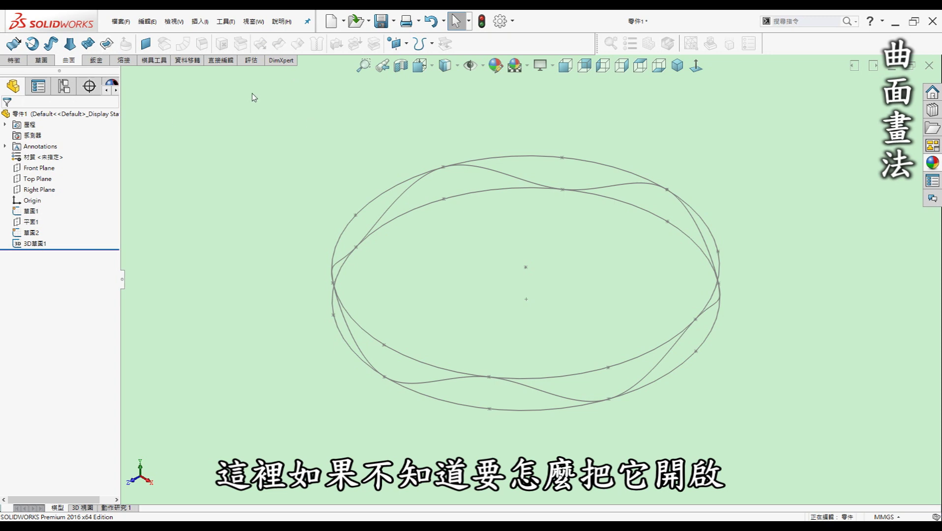
right_click(512, 40)
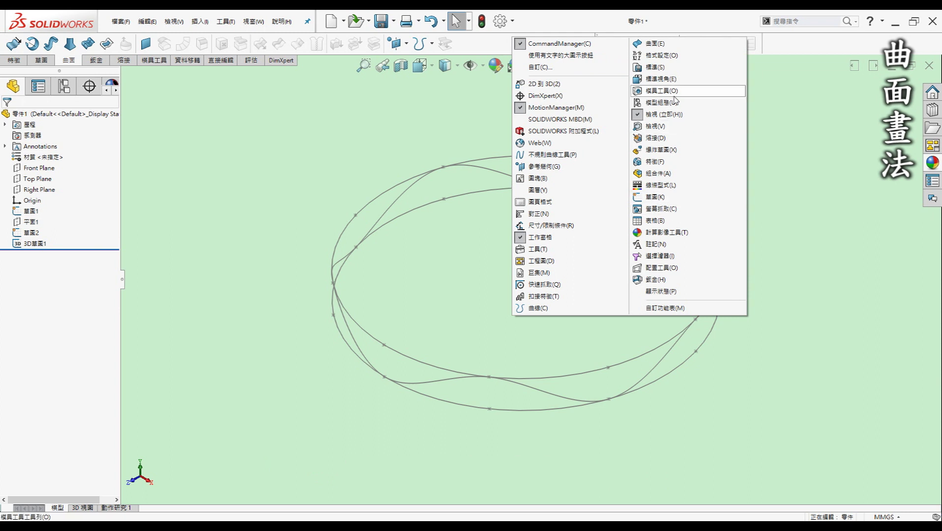
click(284, 156)
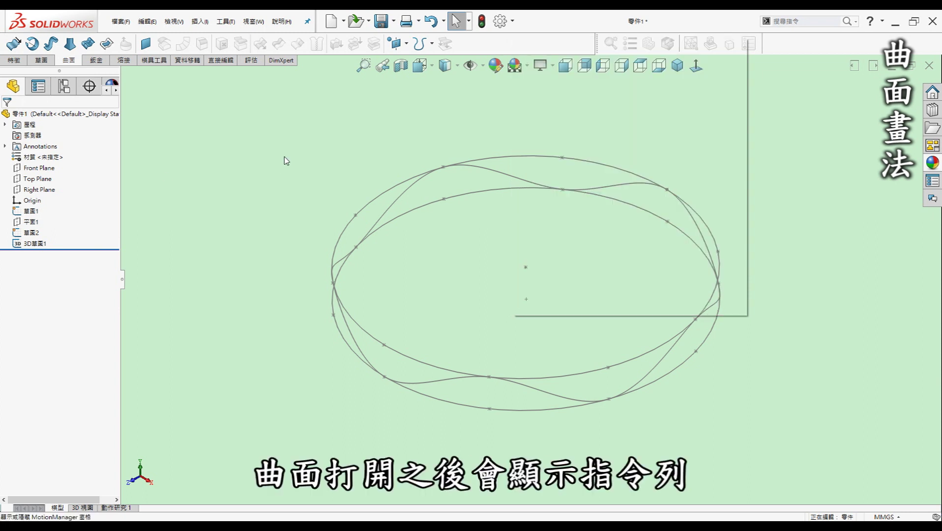
Step: Open Customize, view the command-tab options, then close Customize with Esc
click(229, 22)
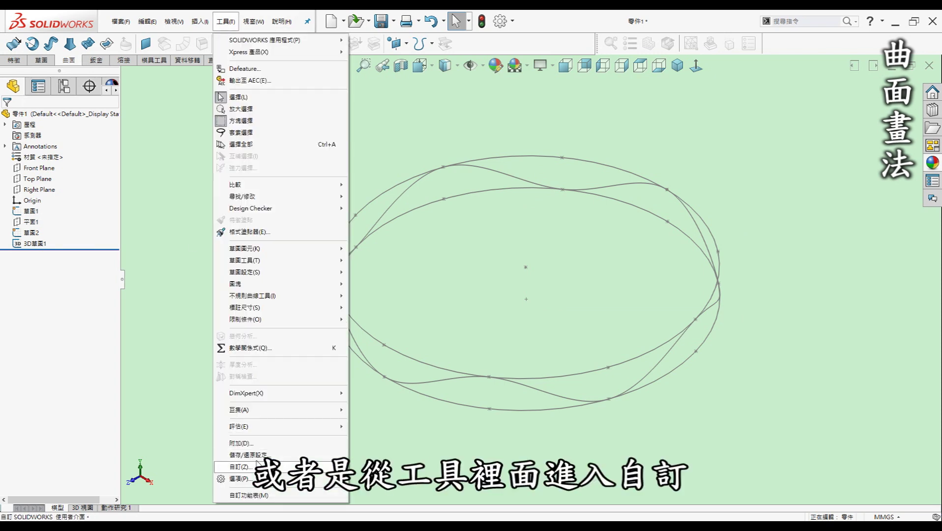
click(257, 466)
drag(271, 152, 355, 141)
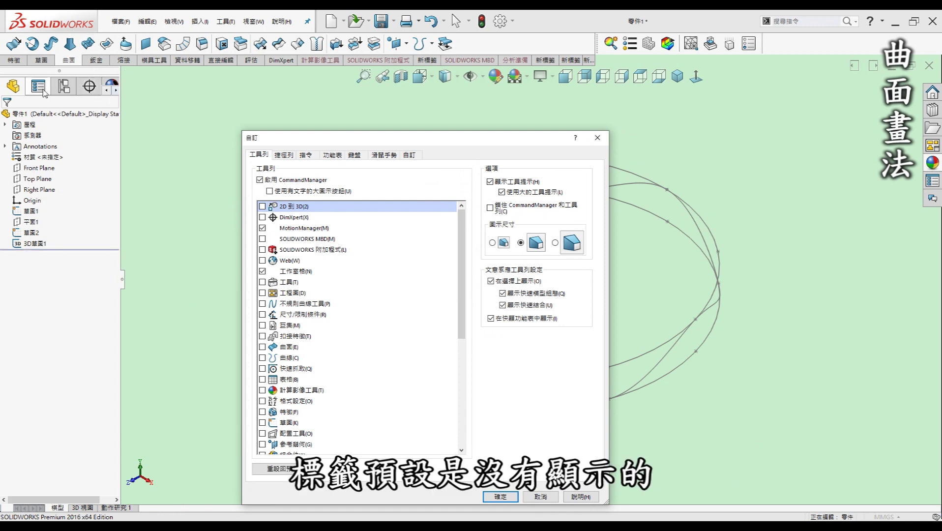
right_click(63, 61)
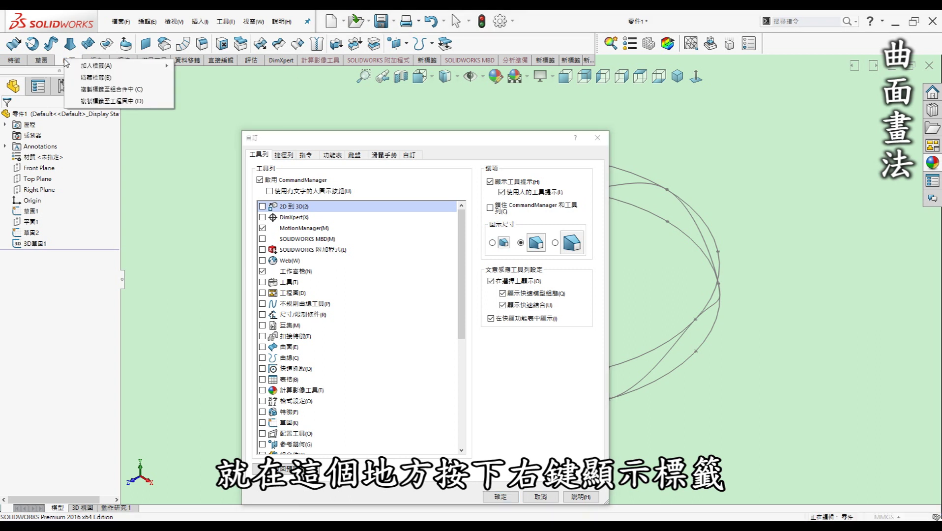
click(227, 176)
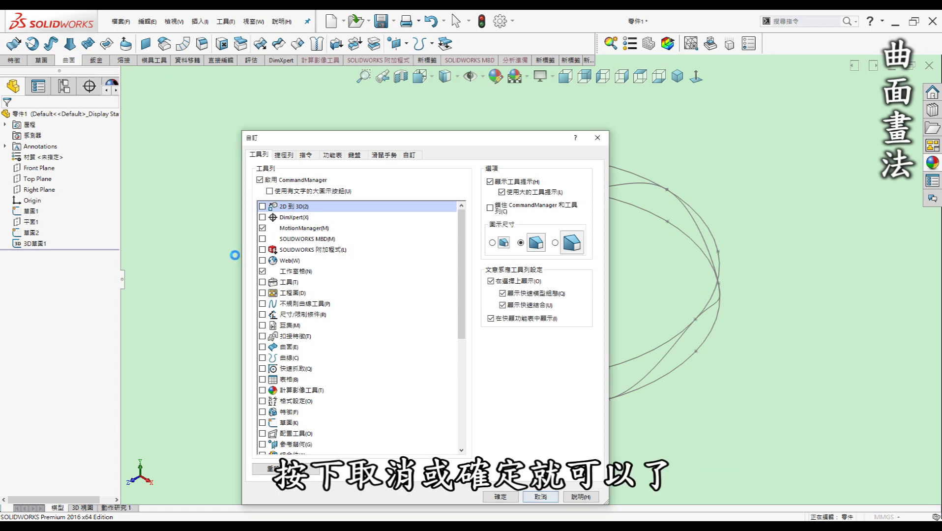
key(Escape)
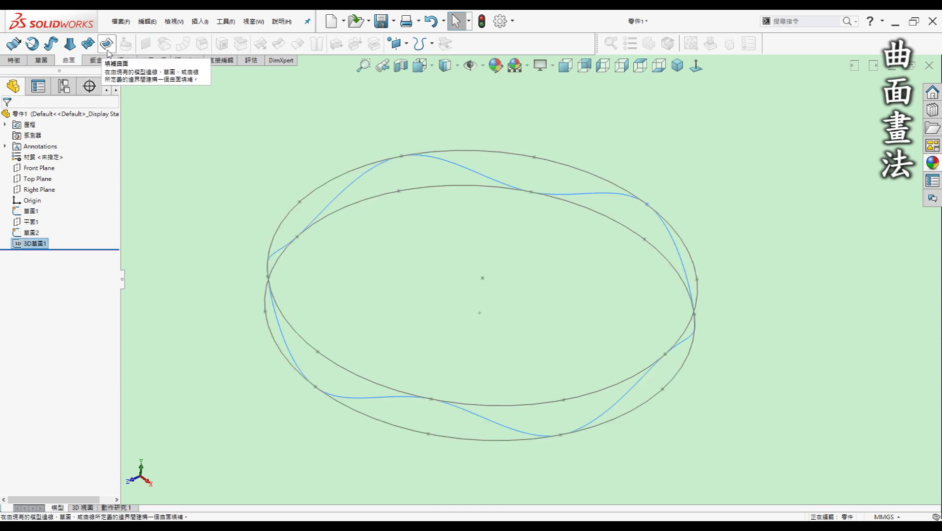
Step: Create Fill Surface 曲面-填補1 bounded by the wavy 3D草圖1 curve
click(107, 50)
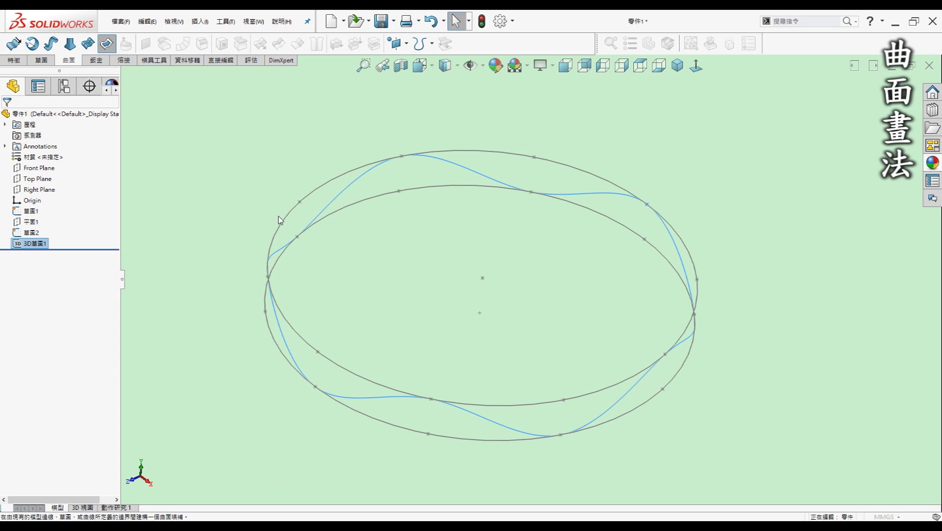
scroll(440, 326, up, 2)
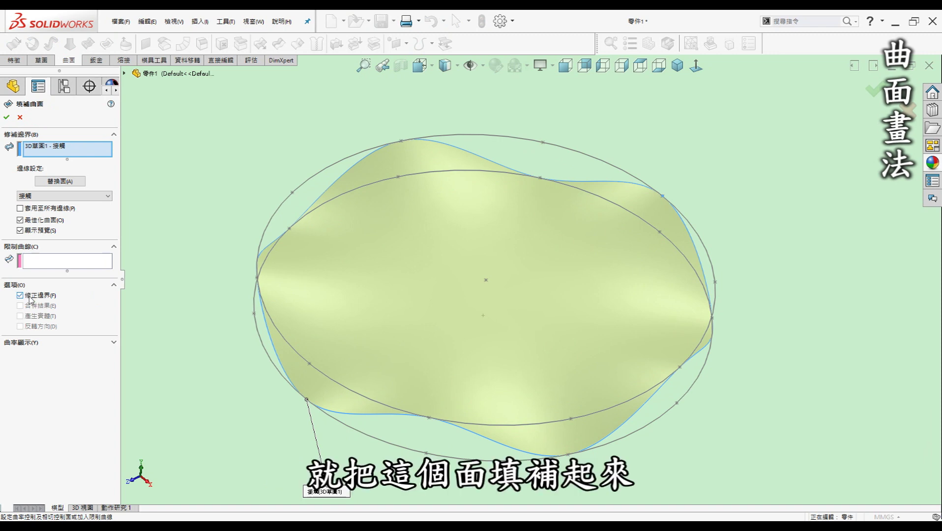
middle_drag(530, 344, 340, 279)
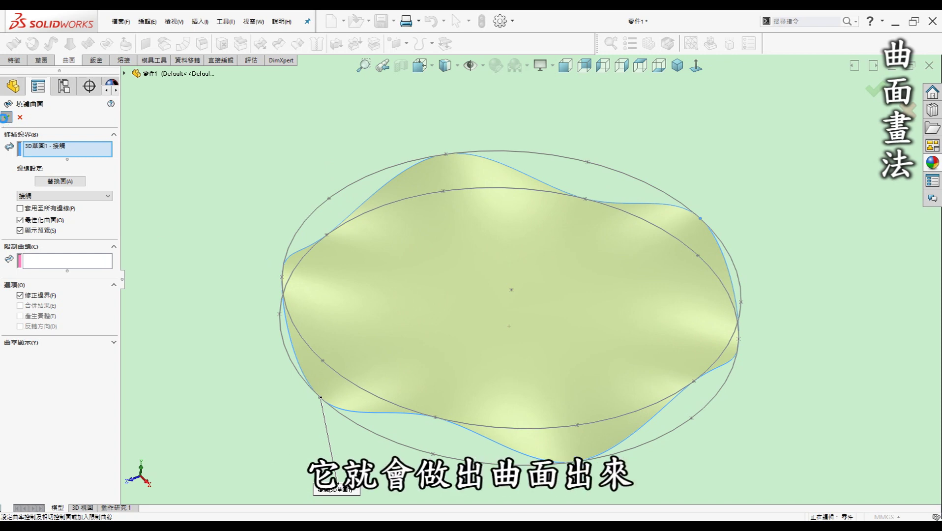
click(6, 117)
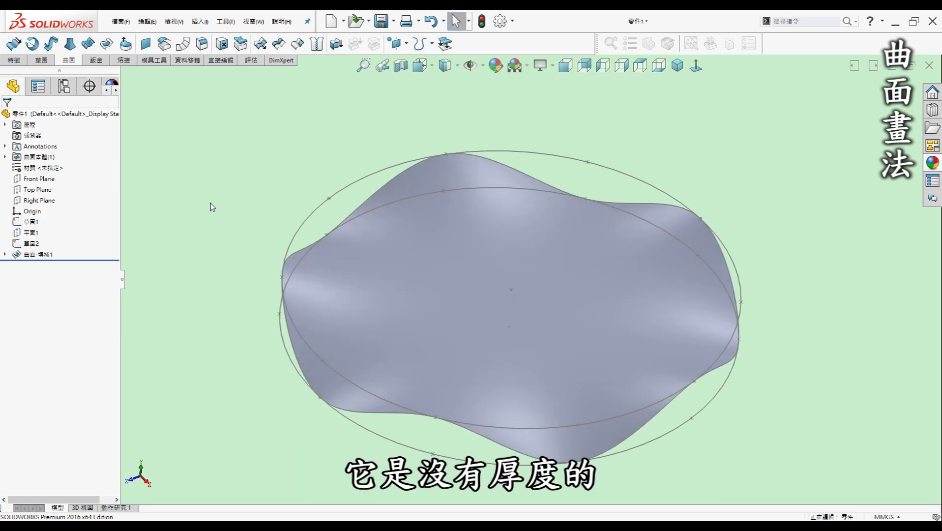
key(Up)
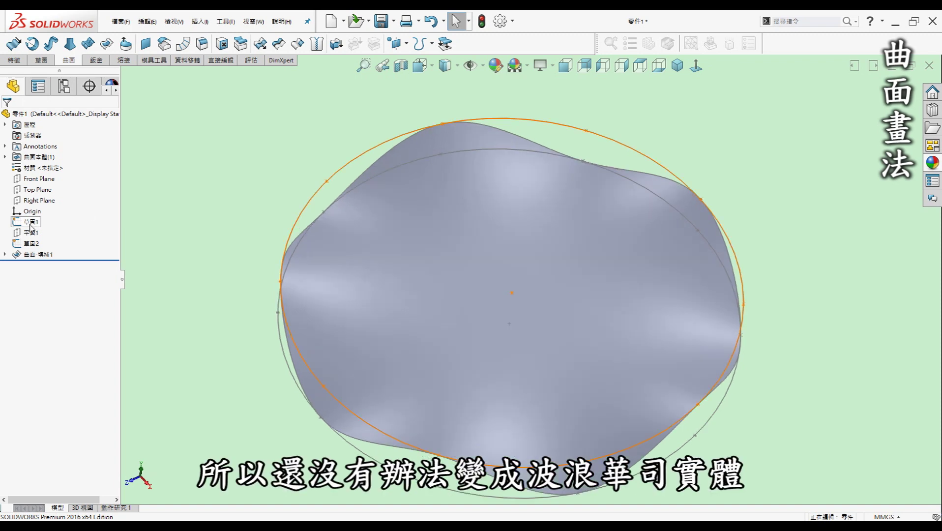
Step: Hide the sketches 草圖1, 草圖2 and 3D草圖1
click(7, 255)
click(30, 222)
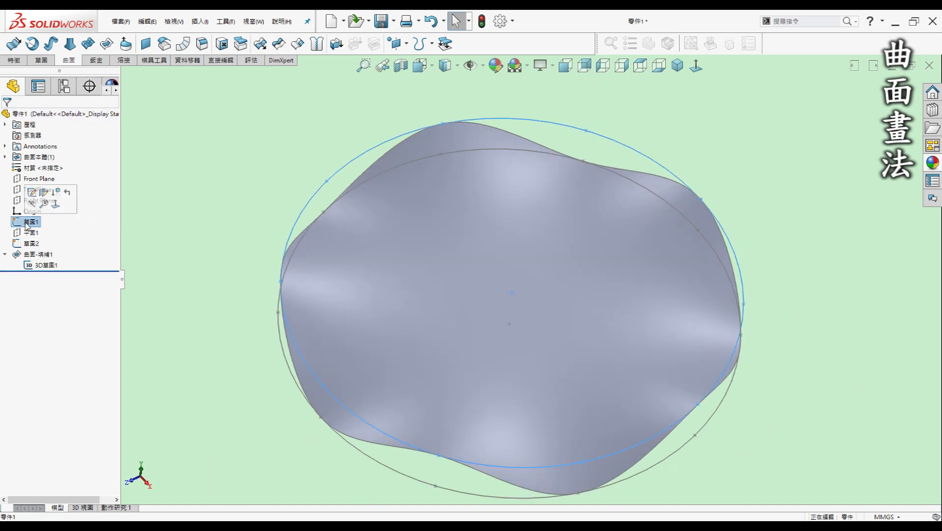
click(54, 264)
click(59, 246)
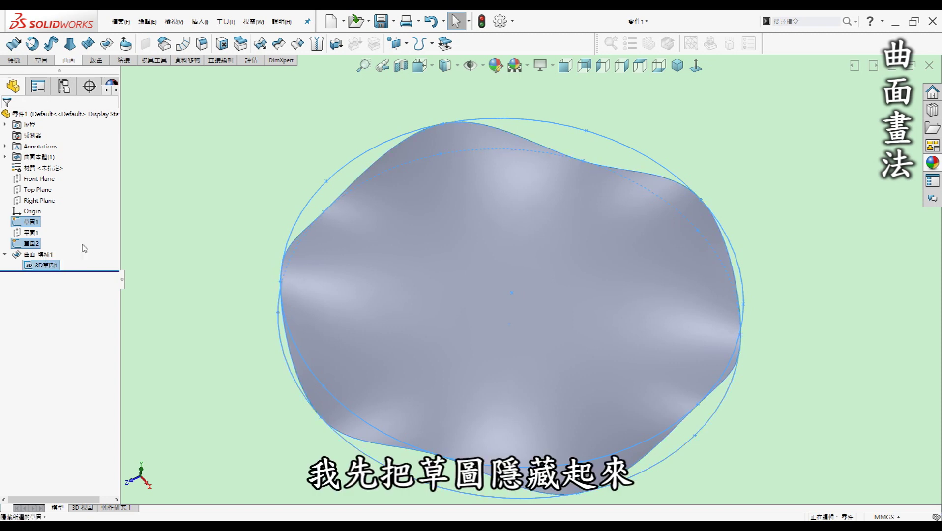
click(236, 174)
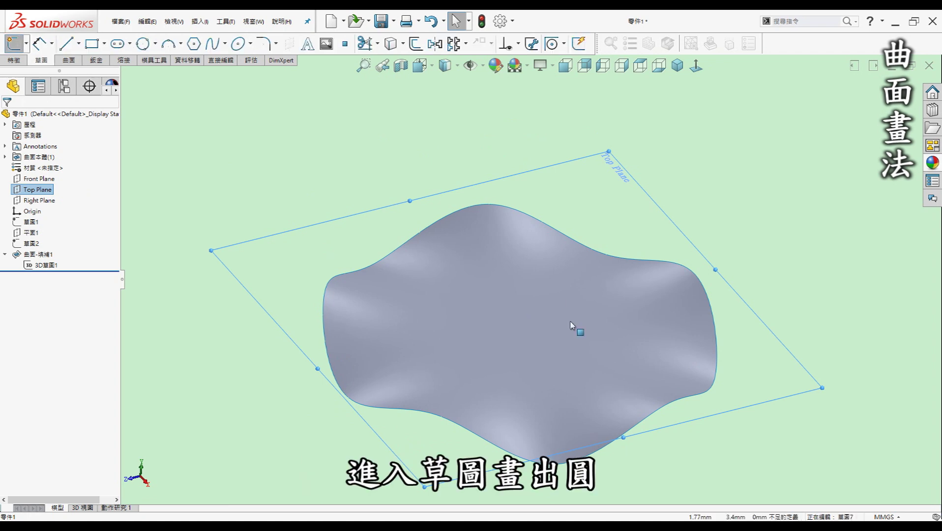
Step: Sketch a 20 mm diameter circle centred on the origin and exit the sketch
click(523, 319)
click(580, 273)
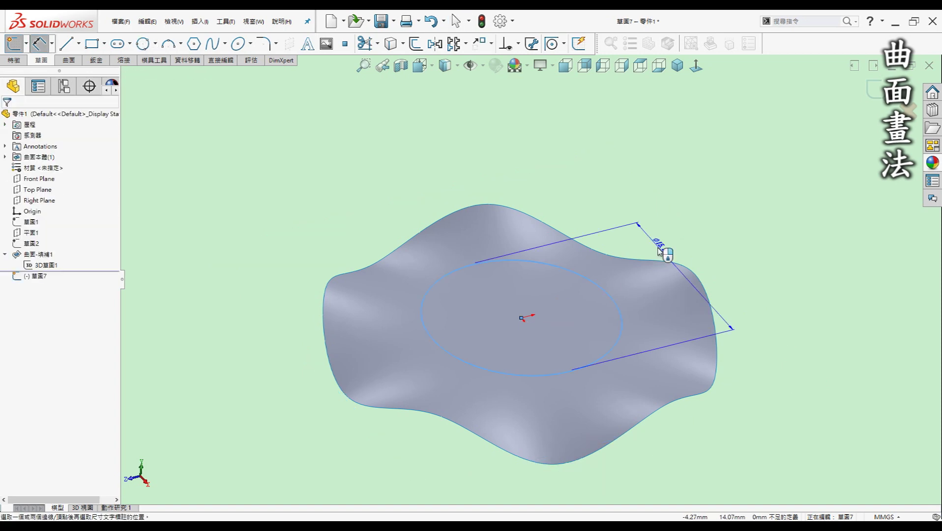
click(638, 223)
text(20)
key(Return)
key(ctrl+b)
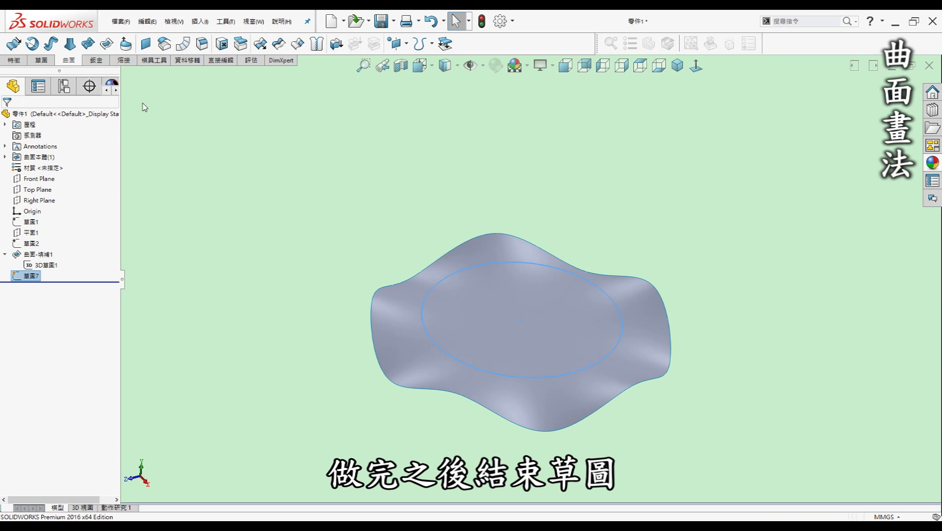
click(278, 45)
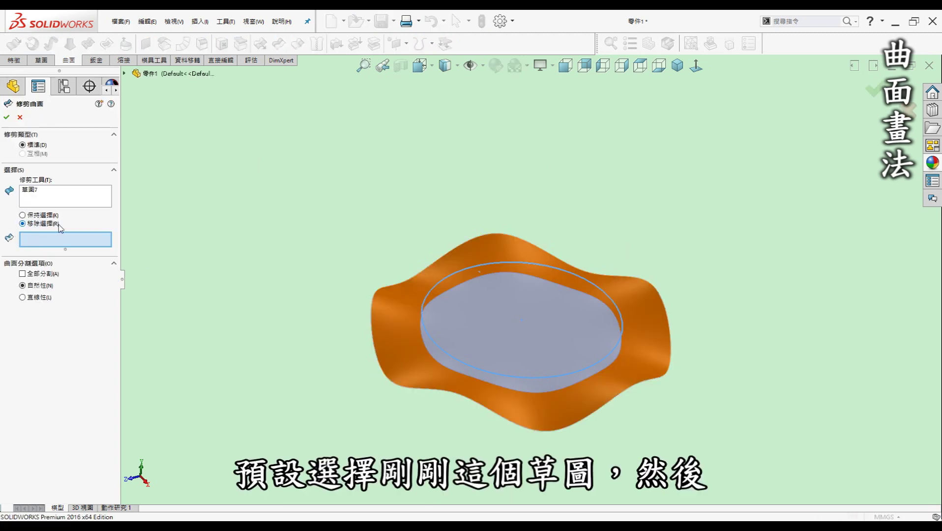
Step: Remove the inner disc from the fill surface, then tilt the view to show the wavy ring
click(563, 315)
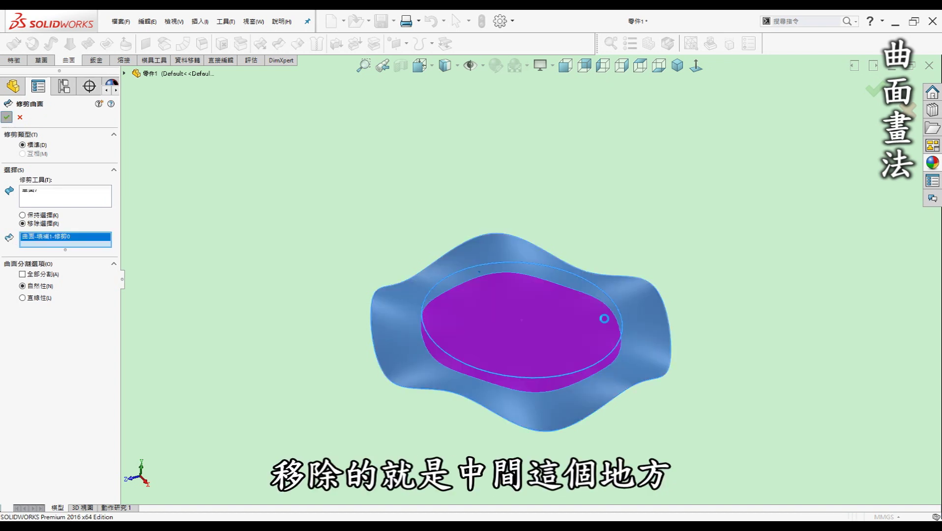
key(Return)
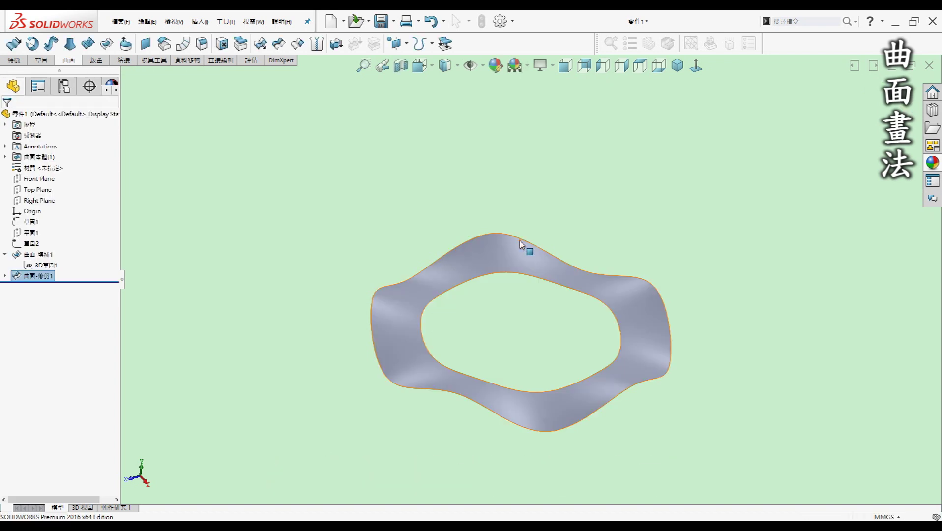
click(324, 212)
key(ctrl+1)
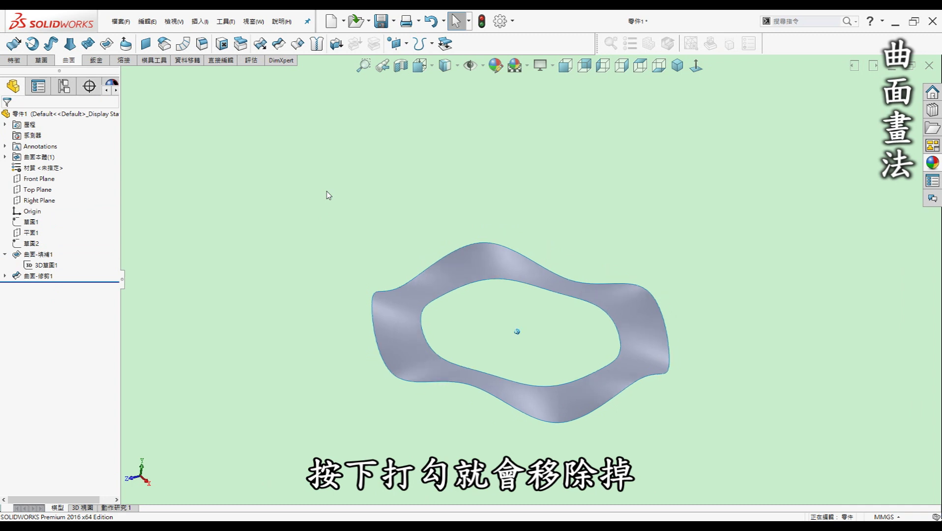
key(Up)
key(Up)
key(Up)
key(Up)
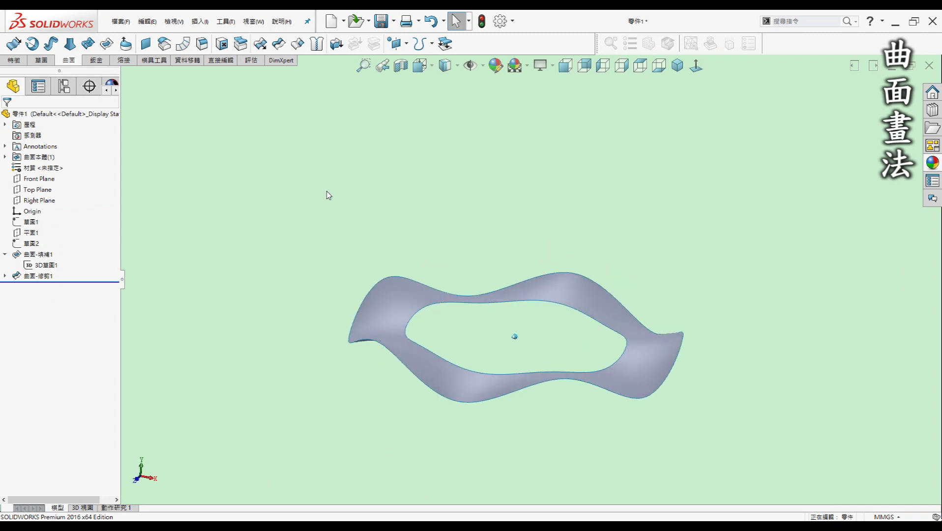
key(Up)
key(Up)
key(Left)
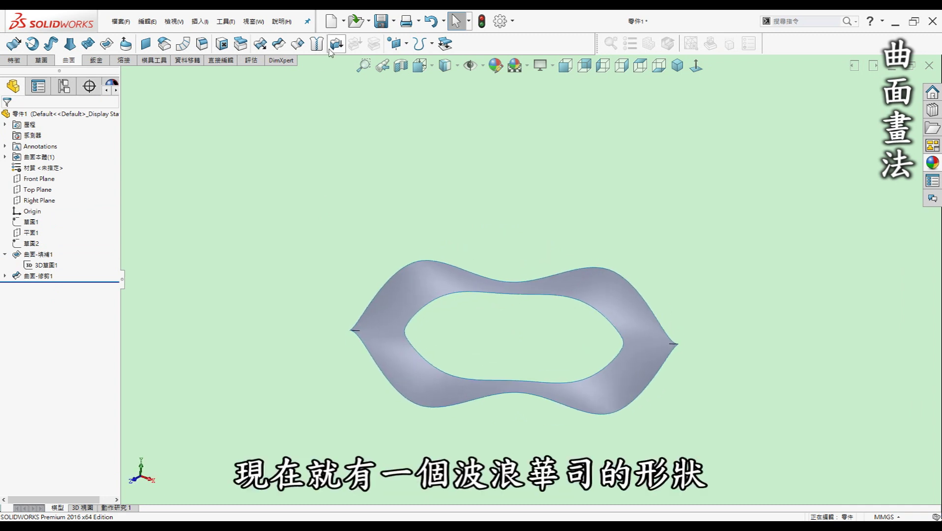
Step: Thicken the trimmed ring surface 0.15 mm on both sides and view it edge-on
click(336, 44)
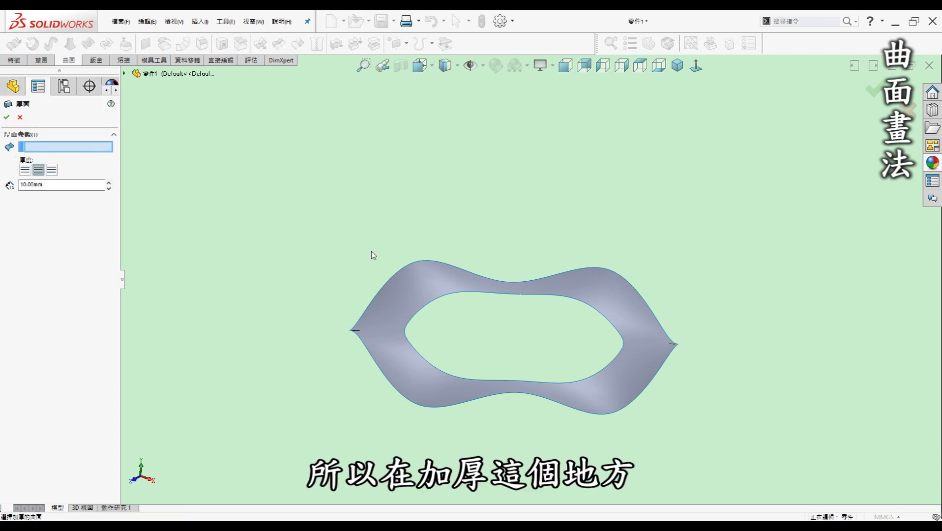
click(351, 331)
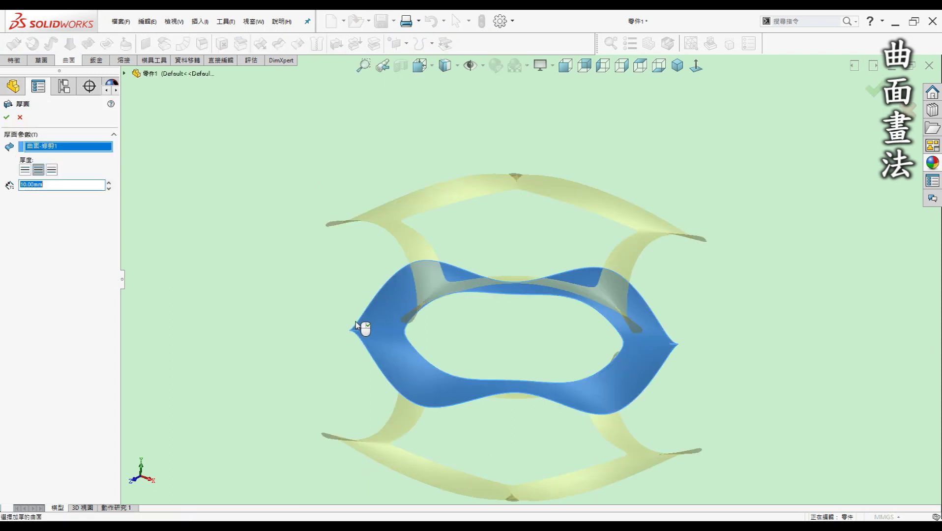
click(38, 169)
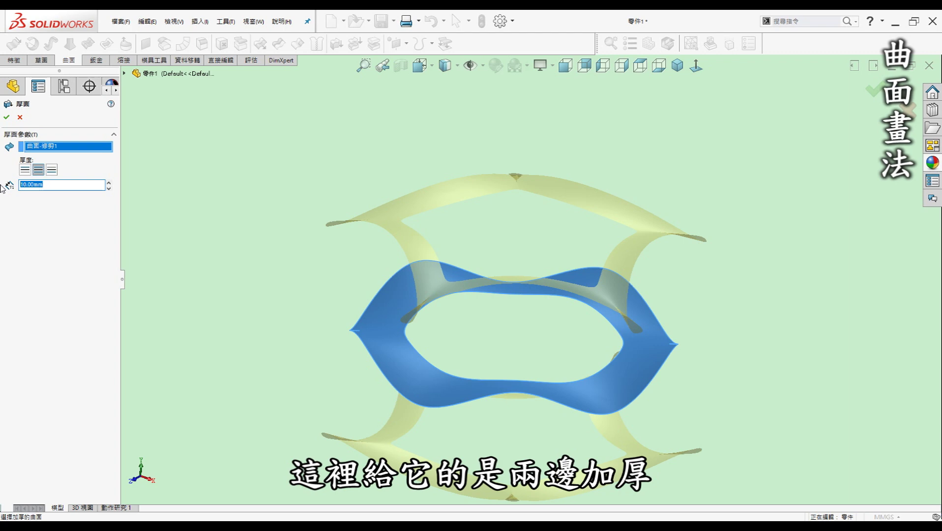
text(0.15)
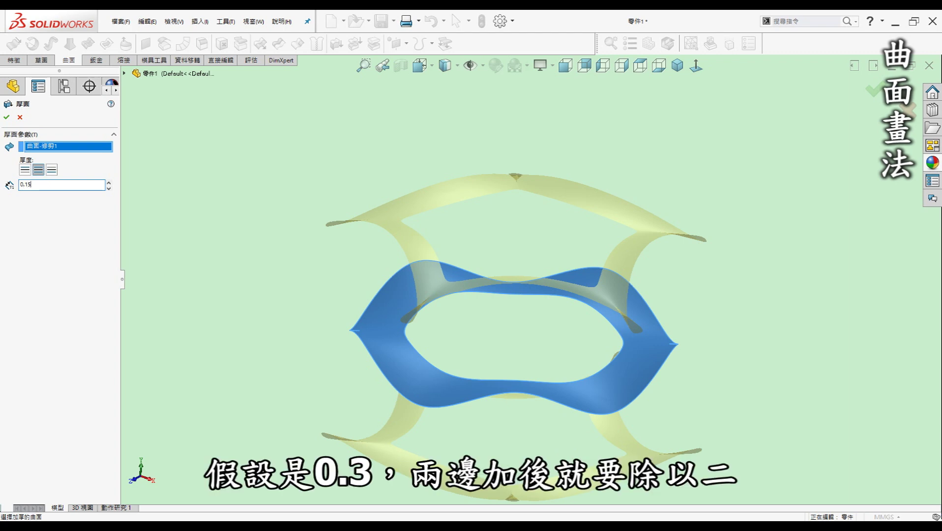
key(Return)
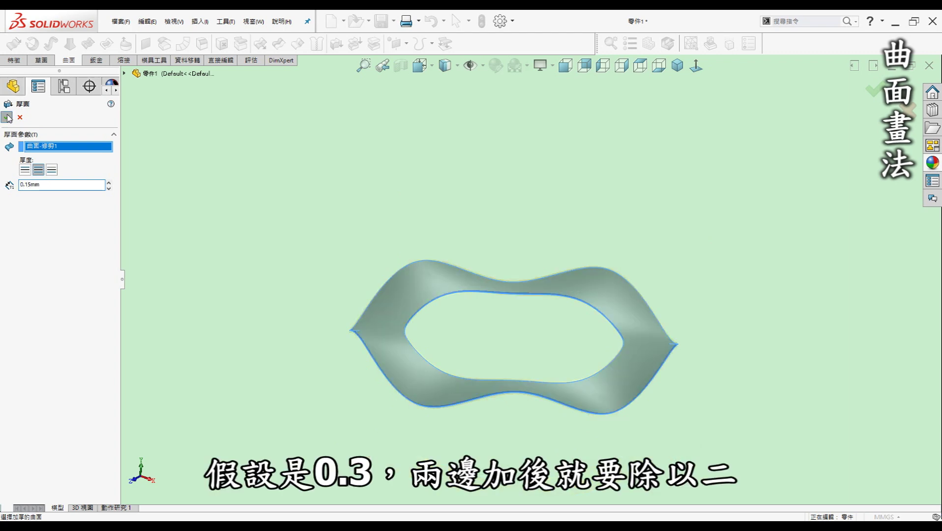
key(Down)
key(Down)
key(Up)
key(Up)
key(Up)
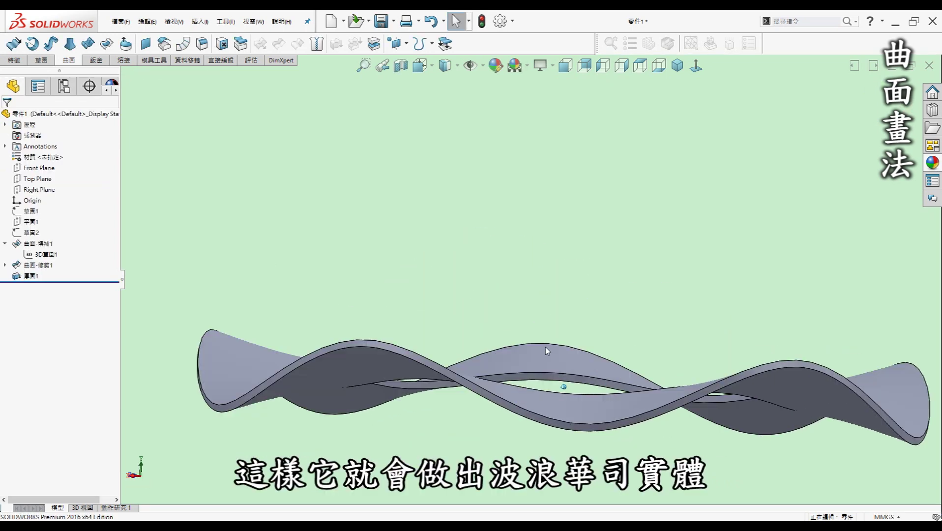
key(Up)
key(Down)
key(Down)
key(Down)
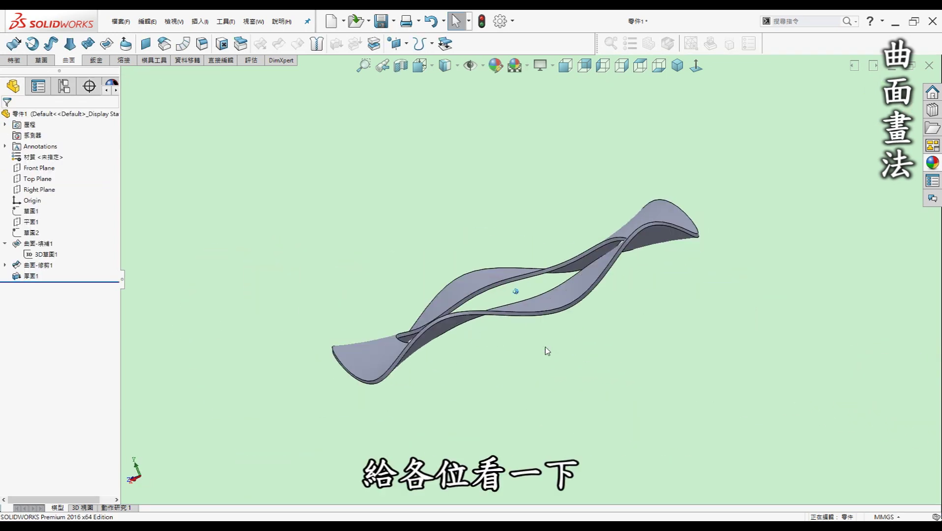
key(Down)
key(Right)
key(Right)
key(Right)
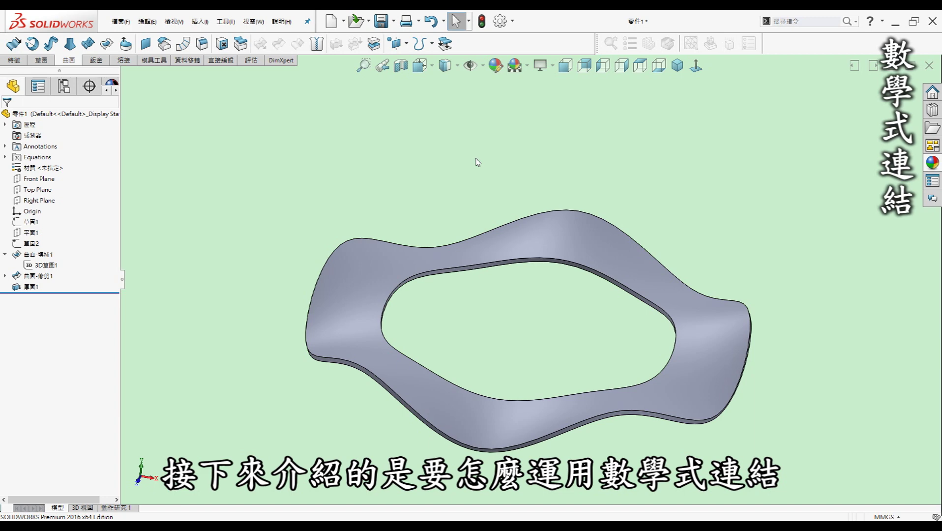
key(shift+z)
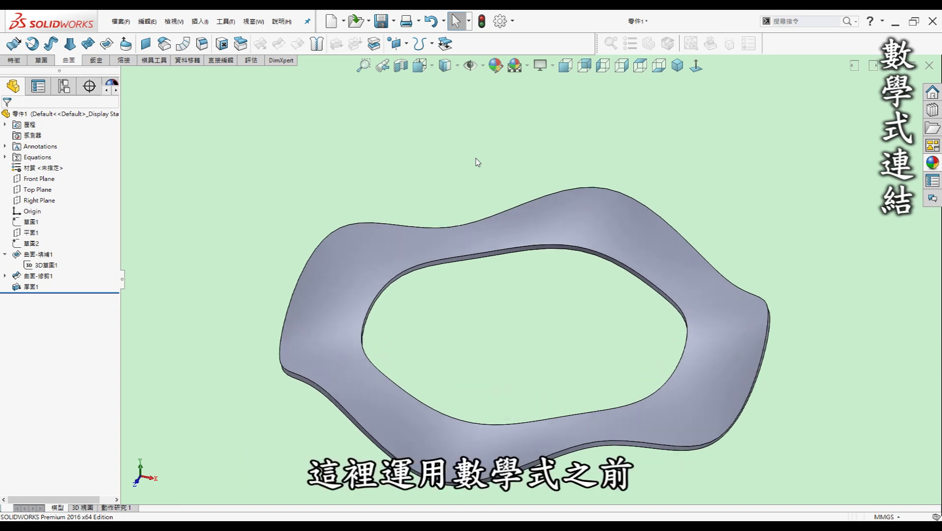
key(Up)
key(Up)
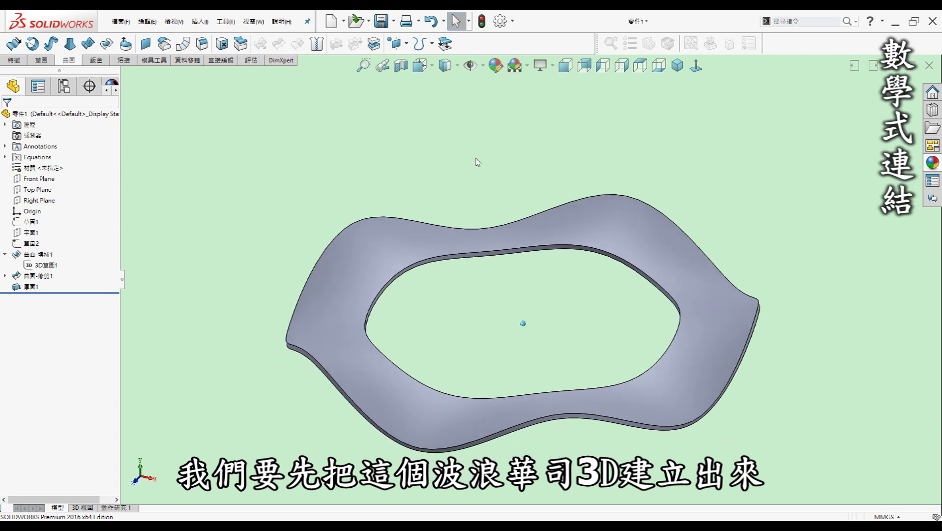
key(shift+z)
key(shift+z)
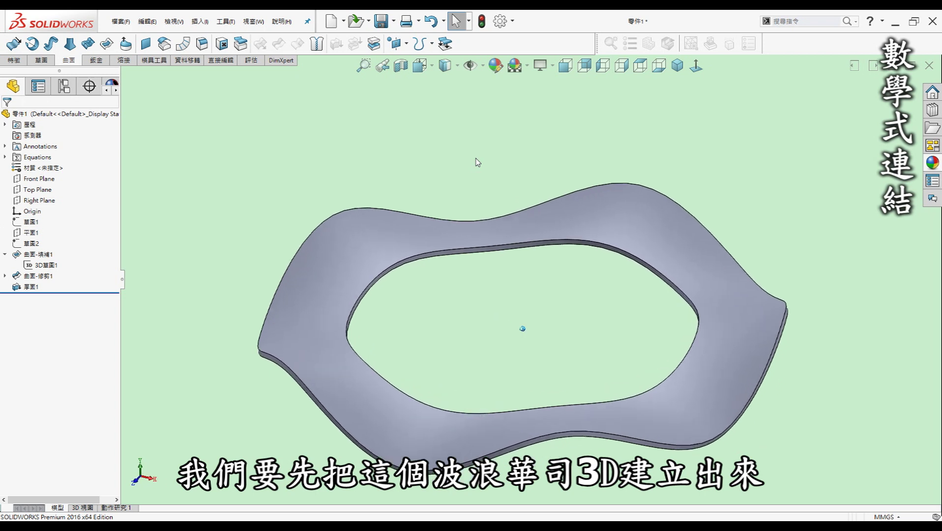
key(Up)
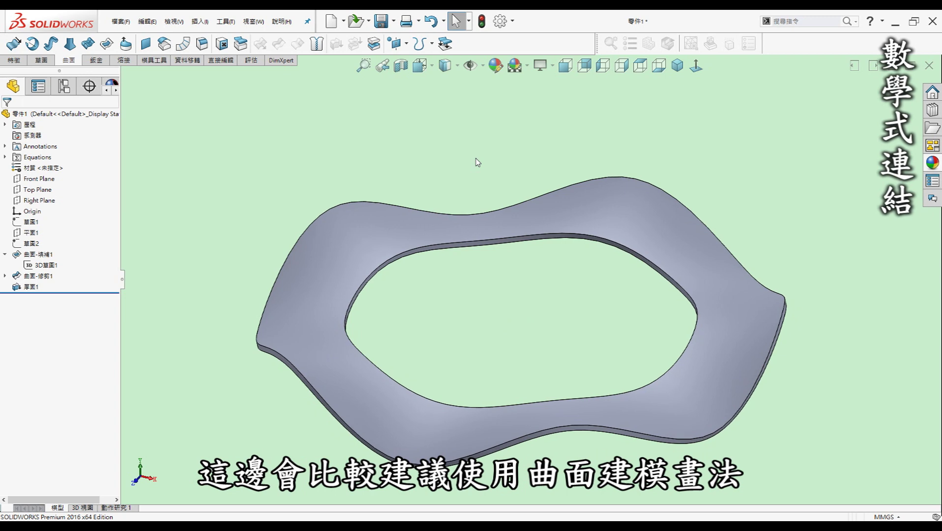
key(Right)
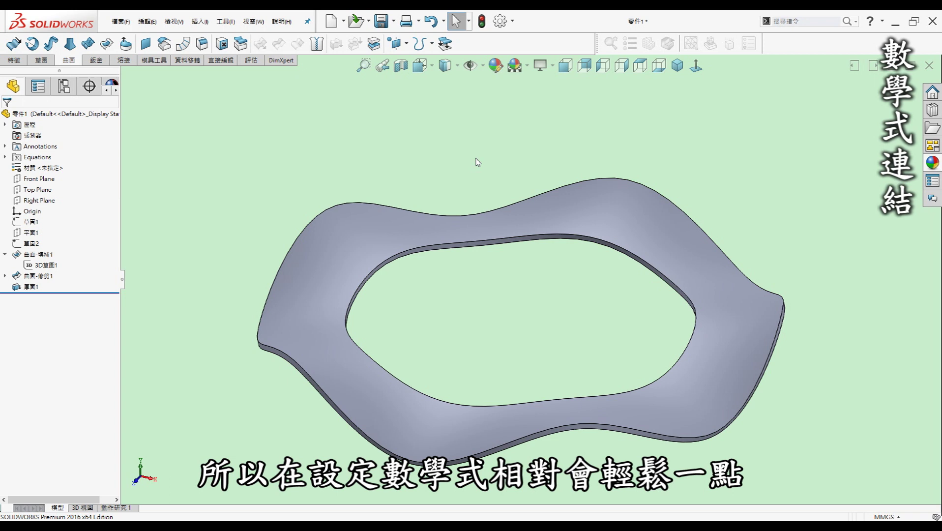
key(Right)
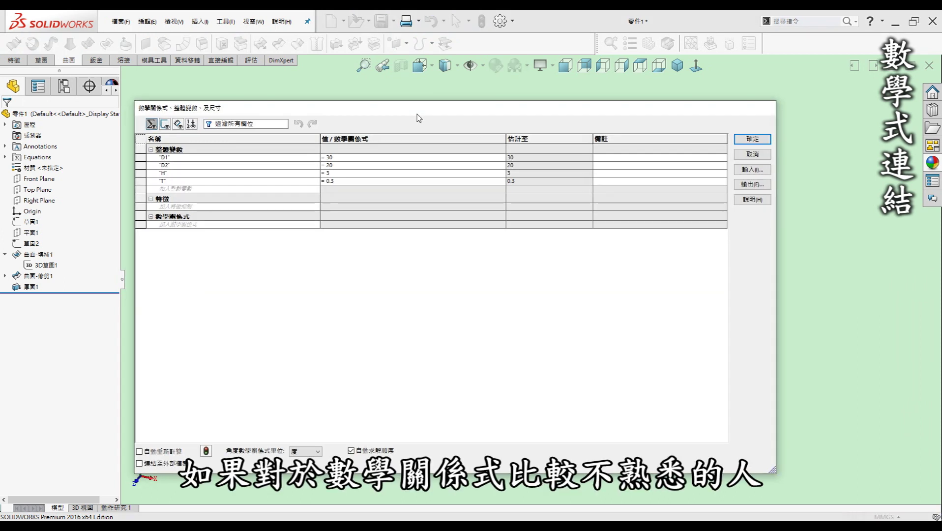
drag(418, 118, 428, 103)
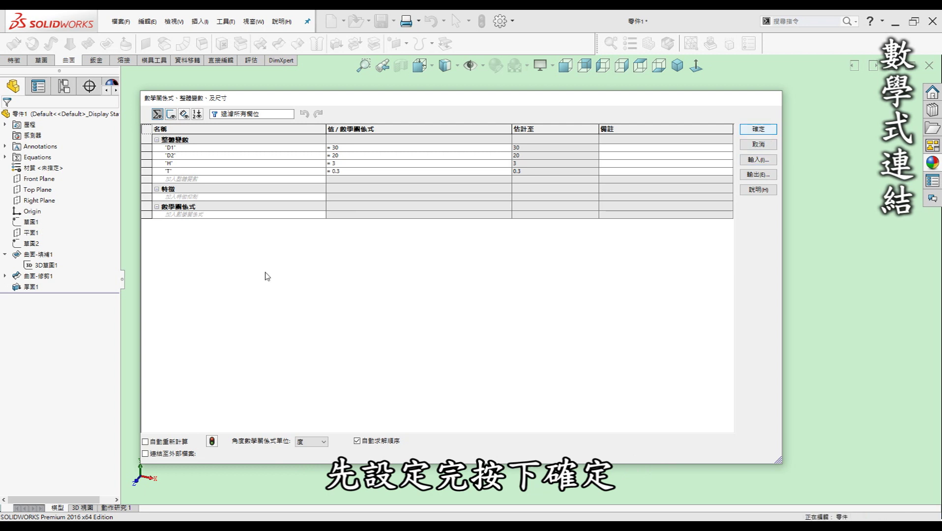
key(Return)
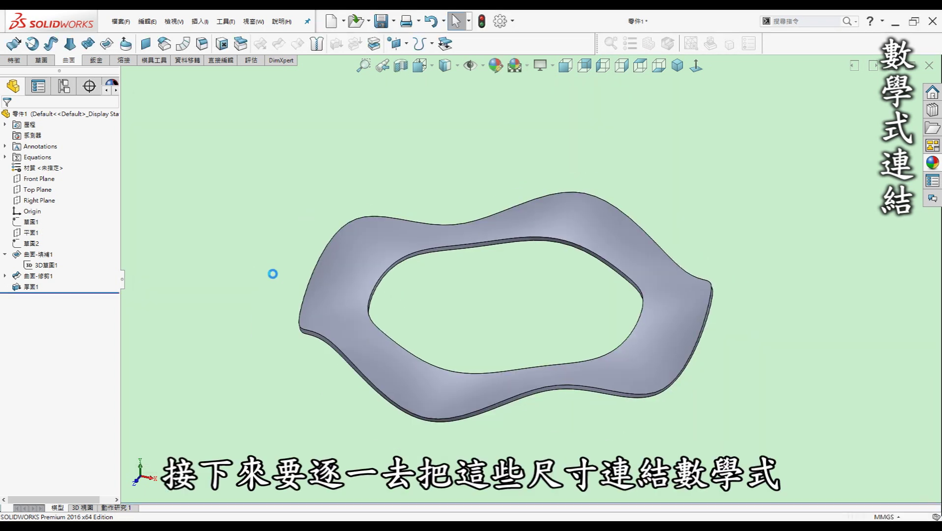
Step: Link the first sketch's ⌀30 diameter dimension to global variable D1
double_click(25, 225)
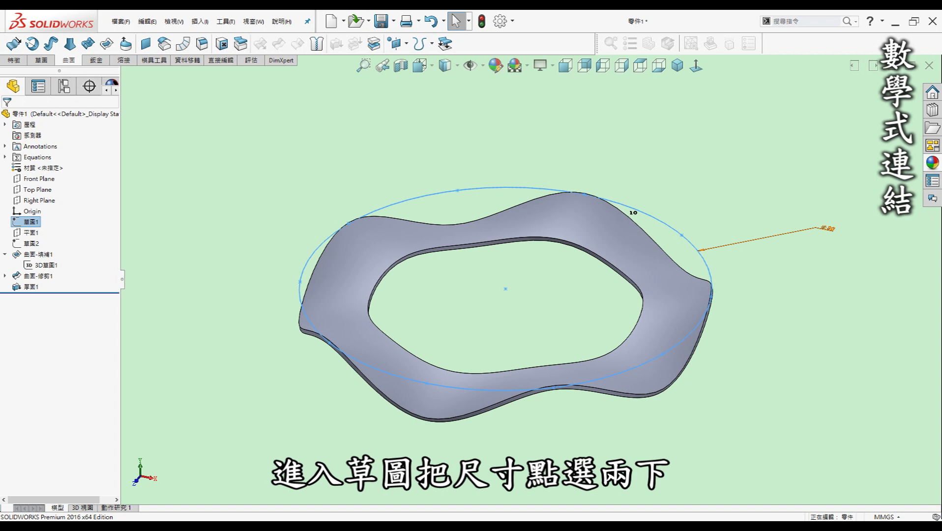
click(828, 229)
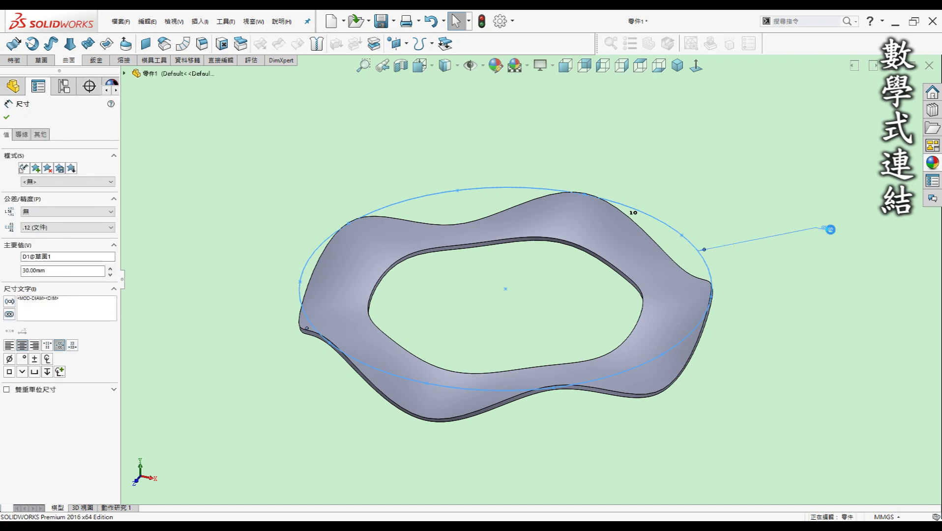
double_click(830, 229)
text(=)
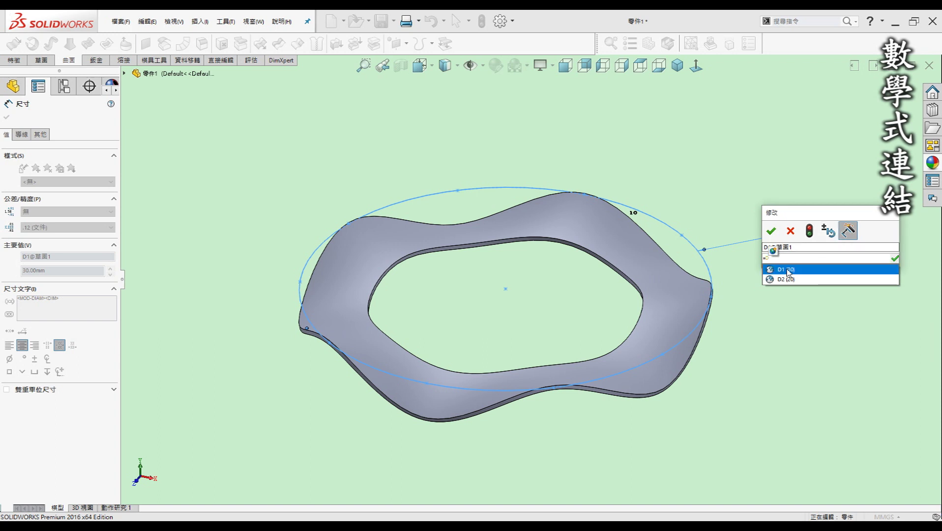
click(789, 270)
click(771, 231)
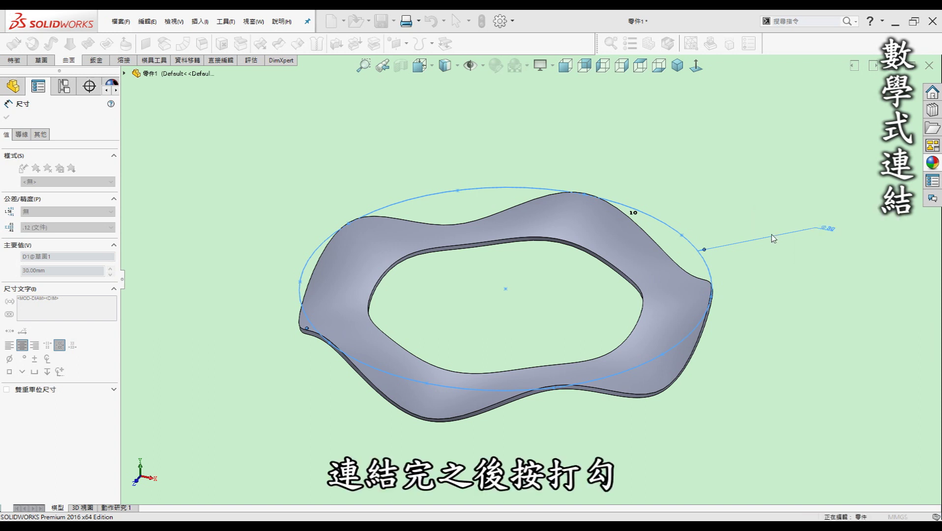
click(787, 239)
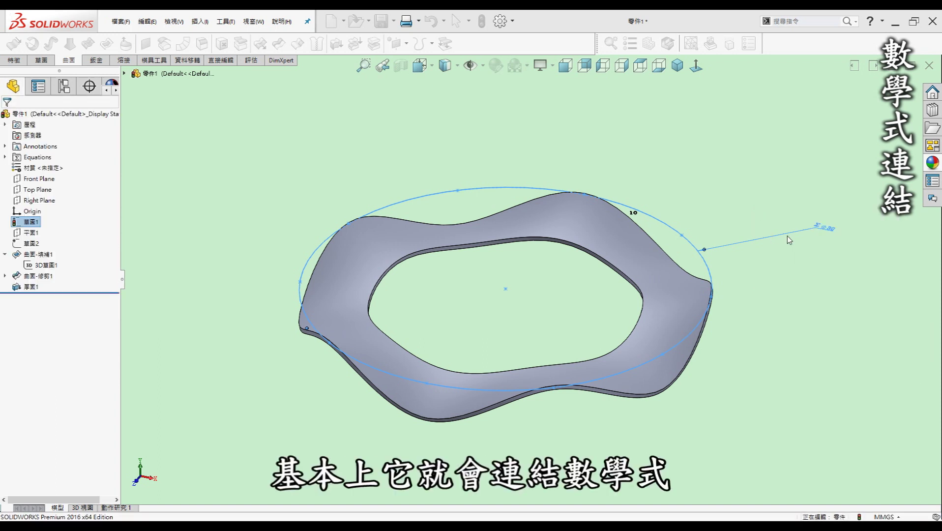
Step: Link Plane1's 3 mm offset distance to global variable H
click(27, 234)
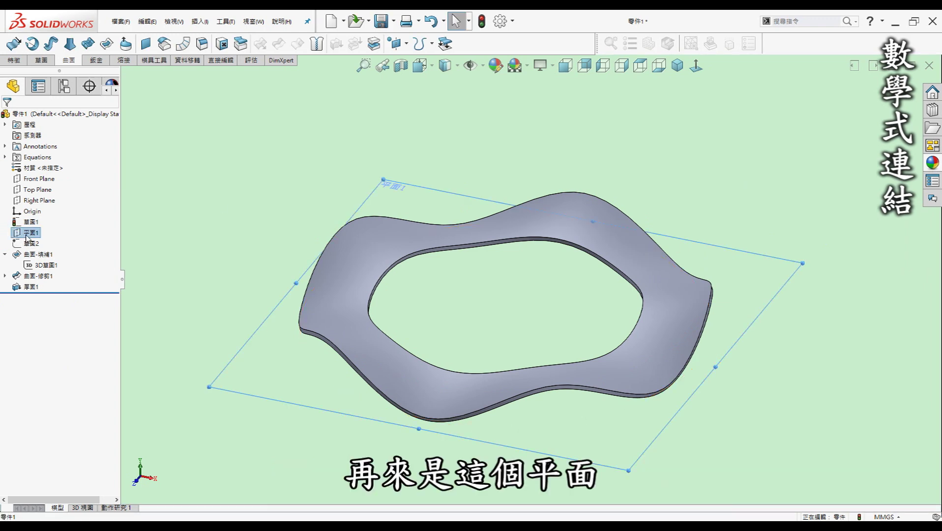
double_click(27, 237)
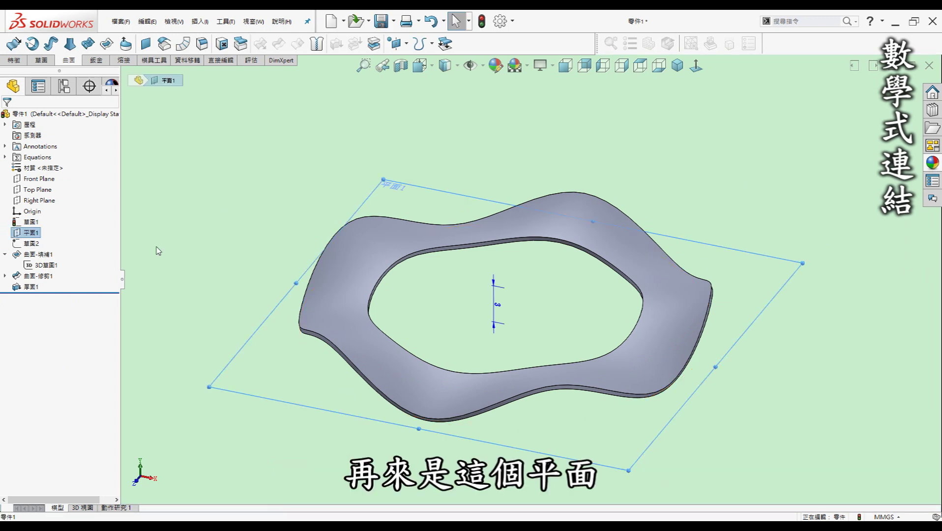
double_click(496, 305)
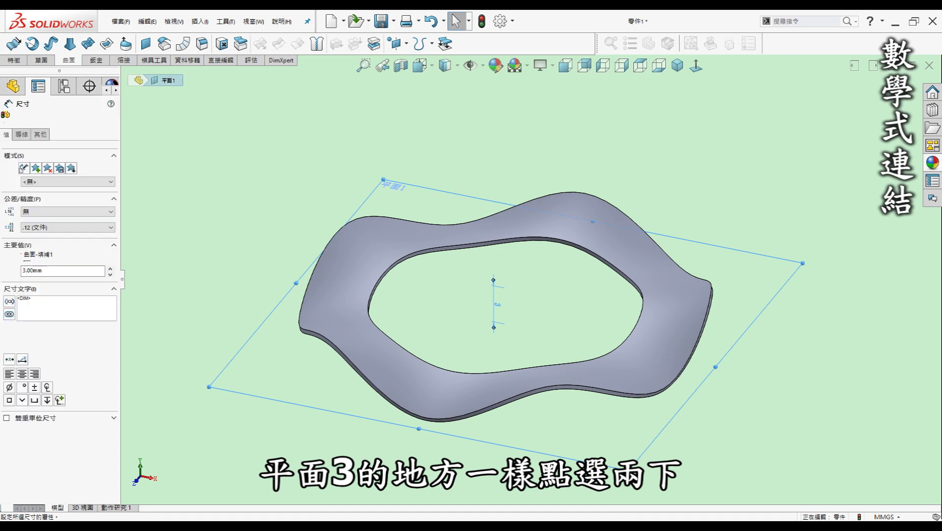
text(=H)
click(441, 347)
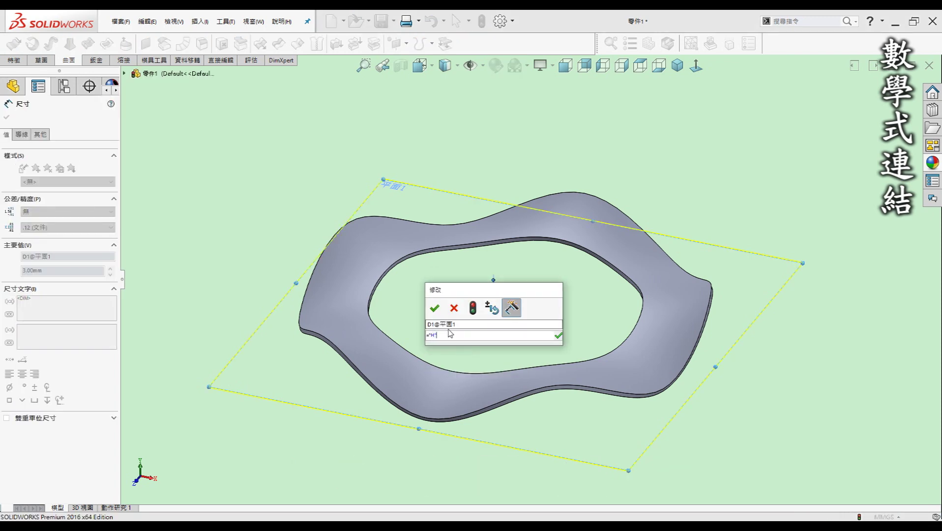
click(436, 310)
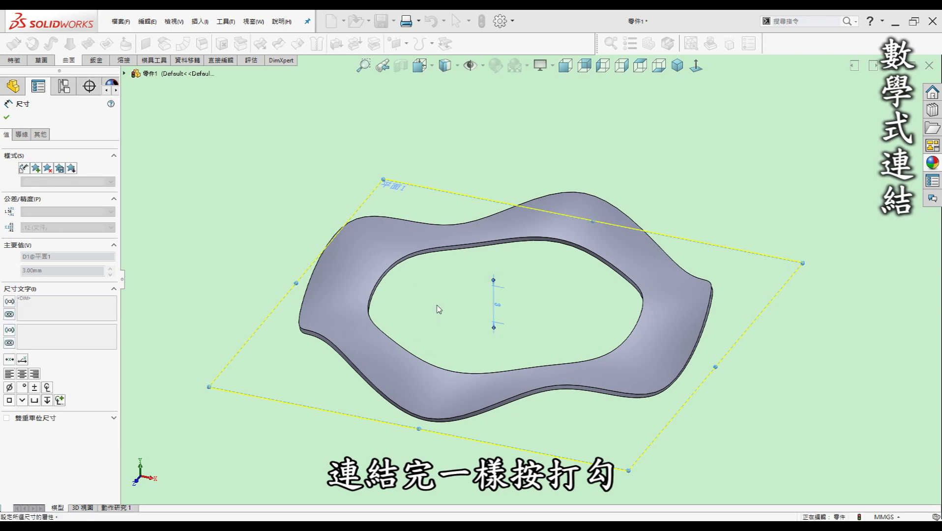
click(5, 275)
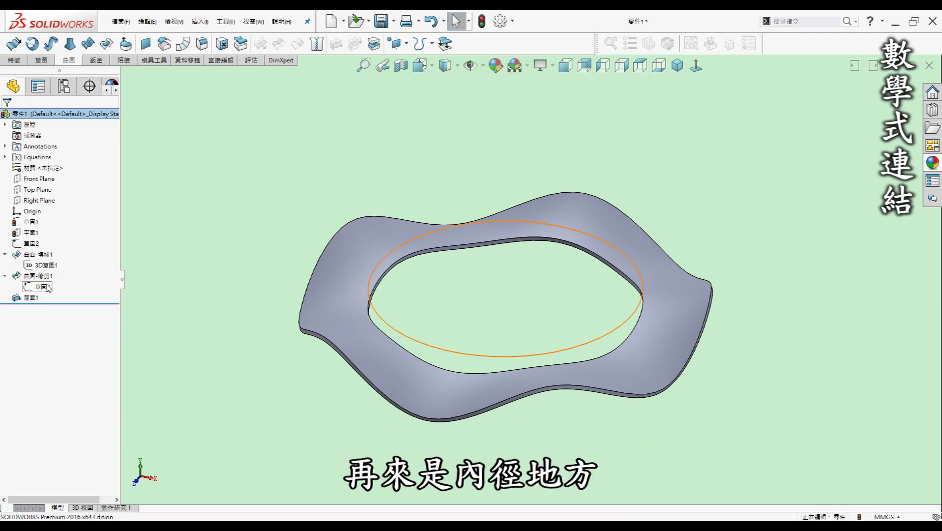
Step: Link the trim sketch's Ø20 circle diameter to global variable D2
click(43, 287)
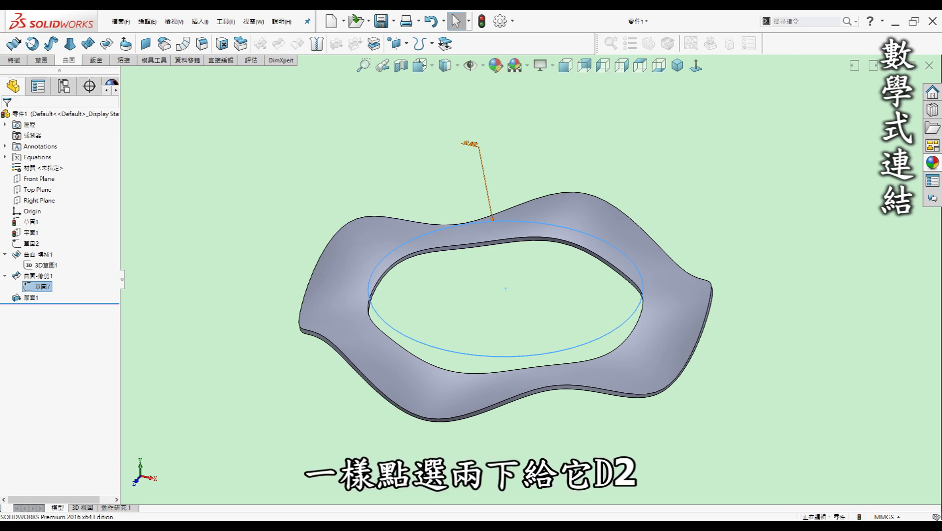
double_click(469, 144)
text(=)
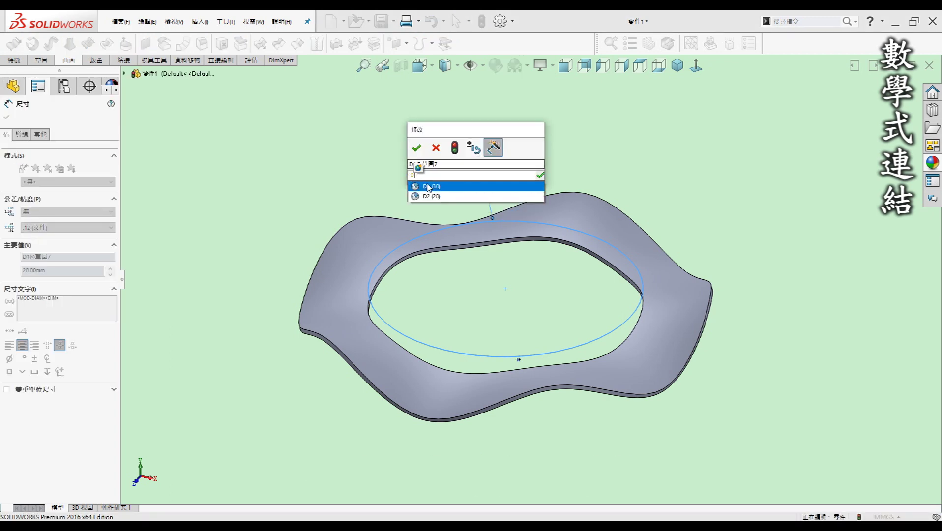
click(427, 196)
click(416, 149)
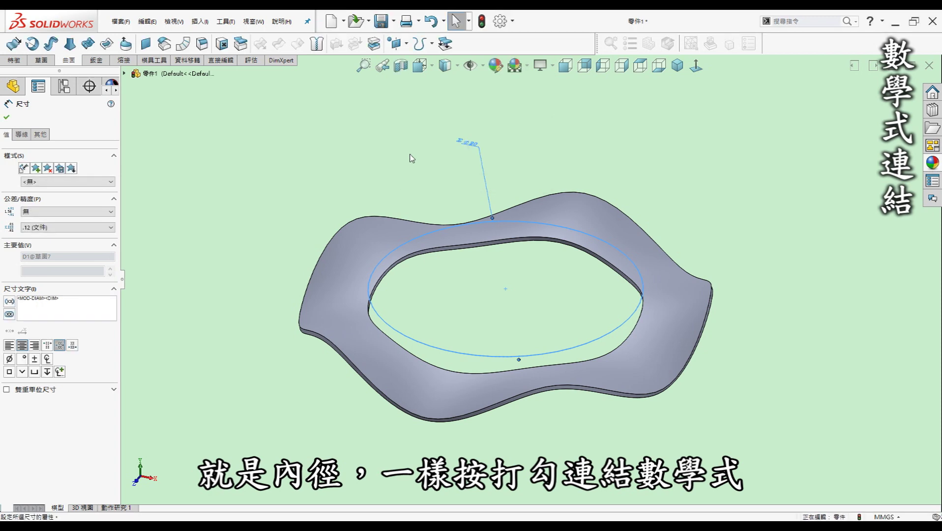
click(412, 158)
click(30, 297)
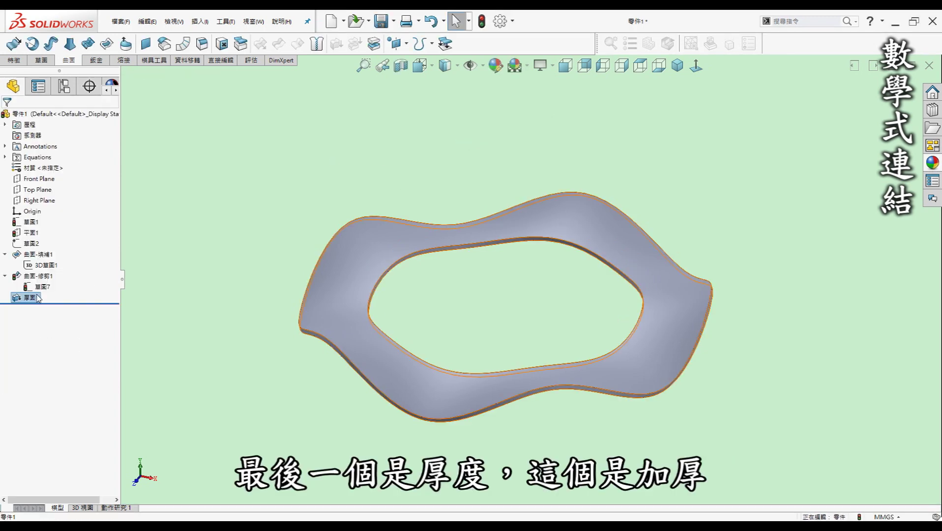
click(38, 298)
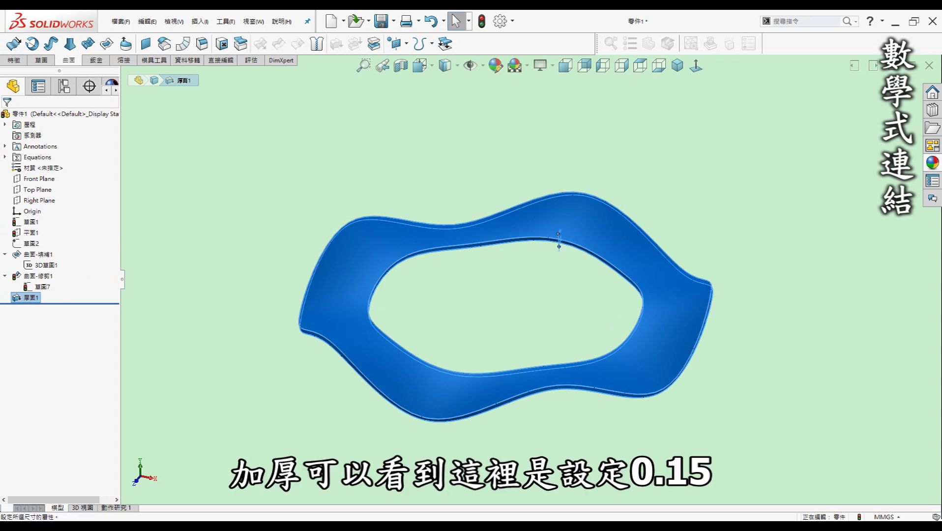
Step: Set Thicken1's 0.15 mm thickness to the equation "T"/2
click(559, 234)
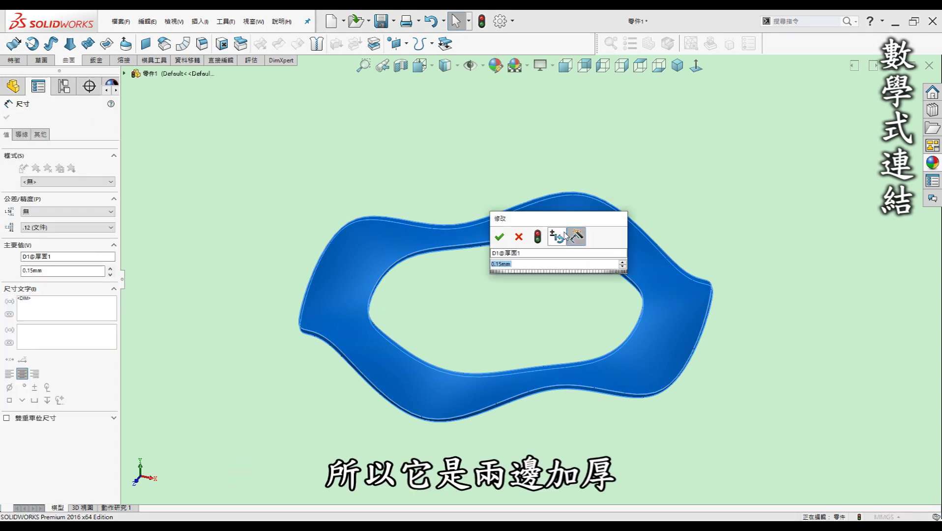
text(=)
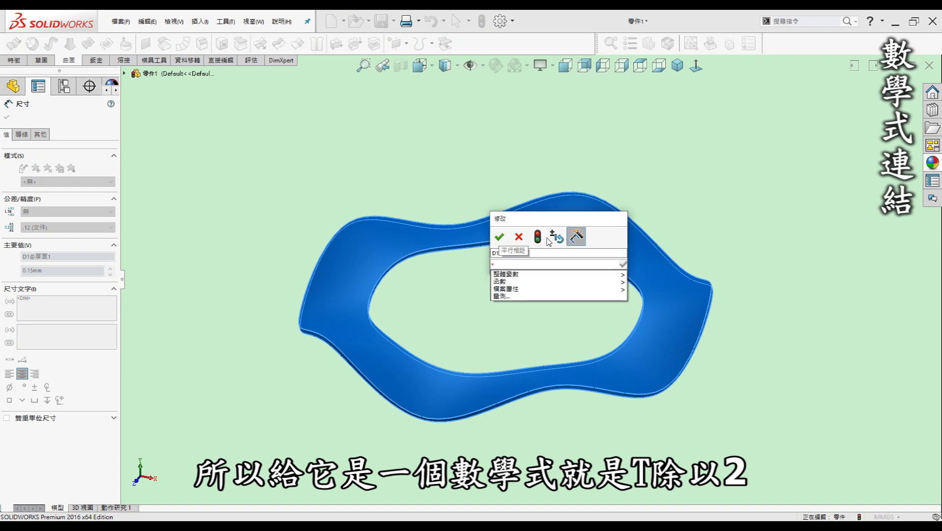
text(T/2)
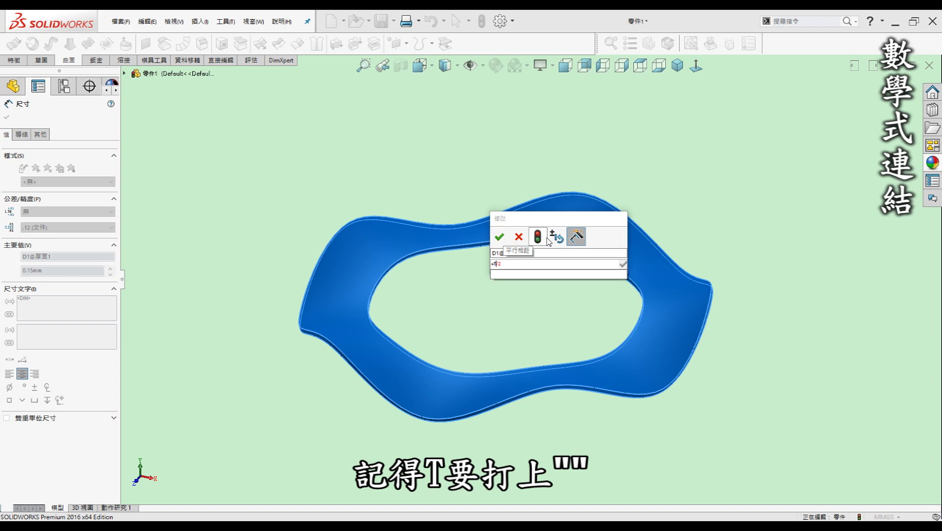
key(Left)
key(Left)
text("T)
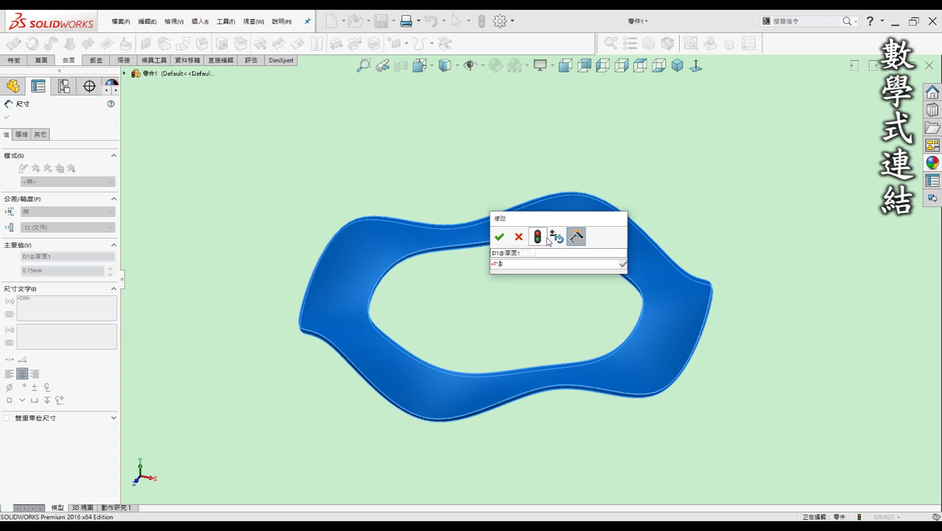
text(")
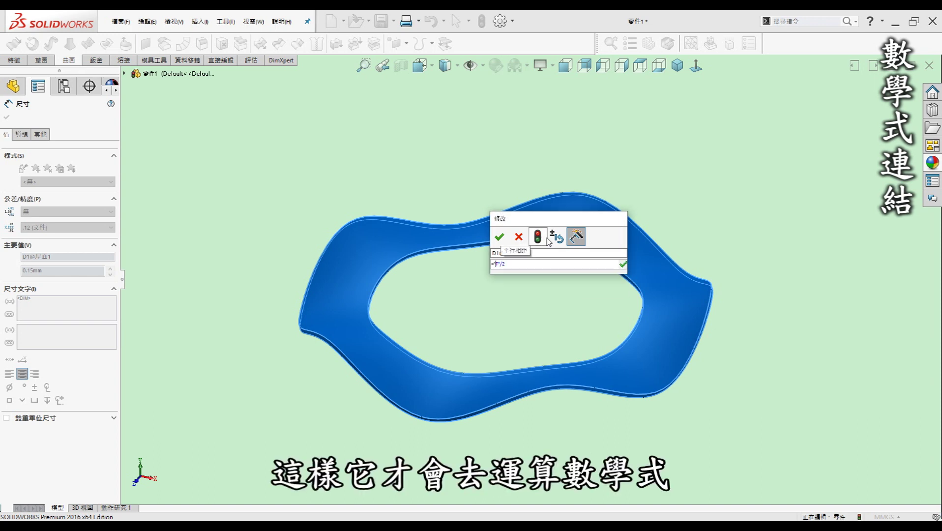
click(503, 236)
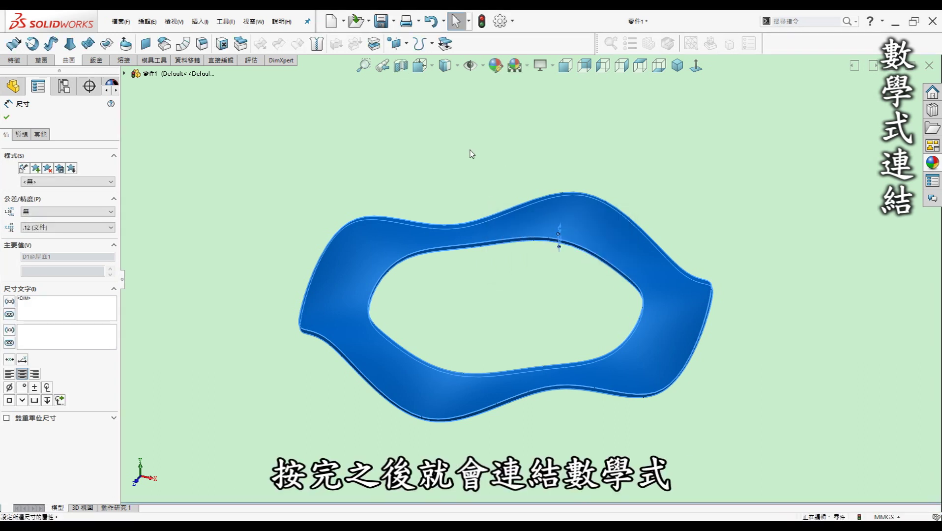
click(488, 273)
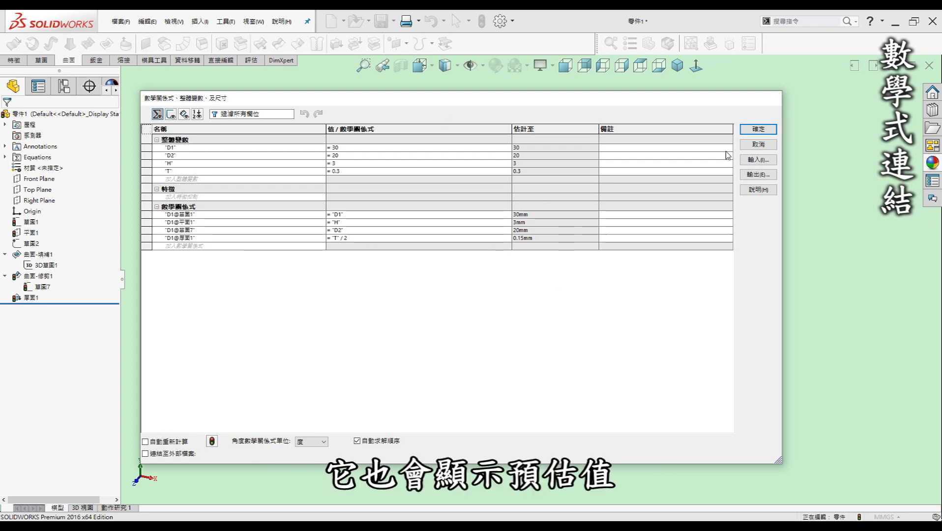
Step: Apply the equations linking dimensions to D1, H, D2 and "T"/2, and rebuild the part
click(752, 134)
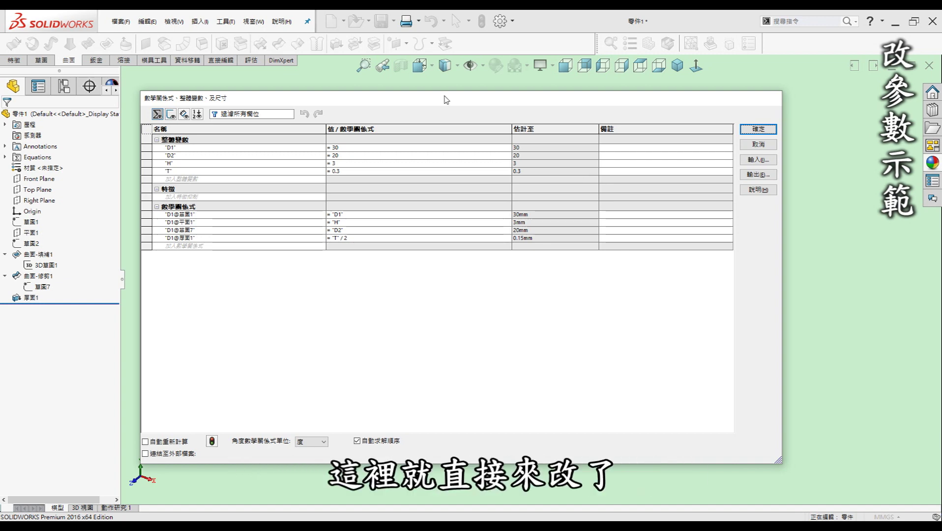
Step: Set D1 to 40, D2 to 35 and T to 0.5, keep H at 3, and rebuild
click(372, 146)
text(40)
key(Return)
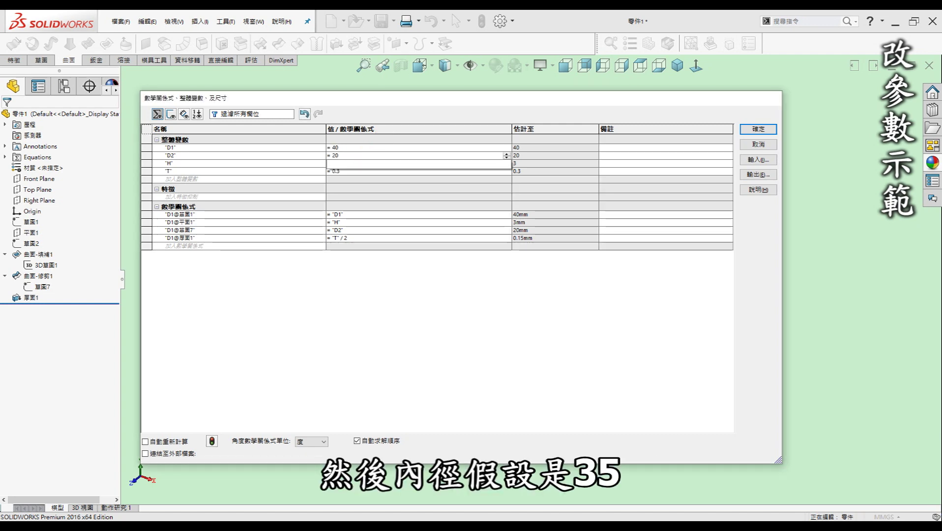
text(35)
key(Return)
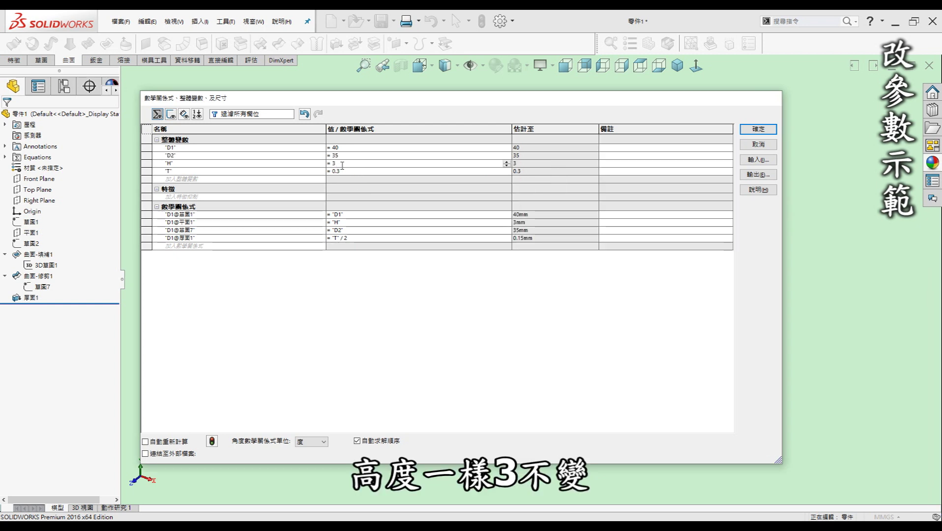
click(345, 172)
key(BackSpace)
text(5)
key(Tab)
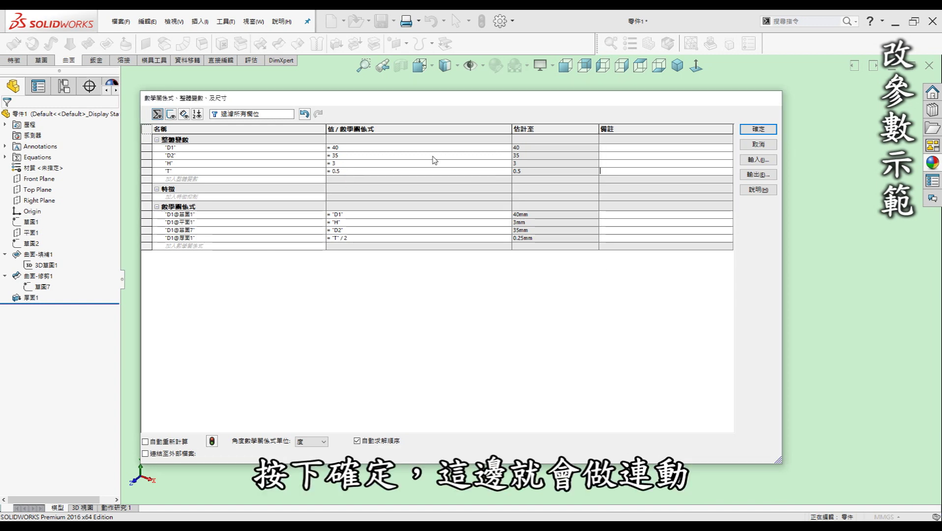
click(754, 130)
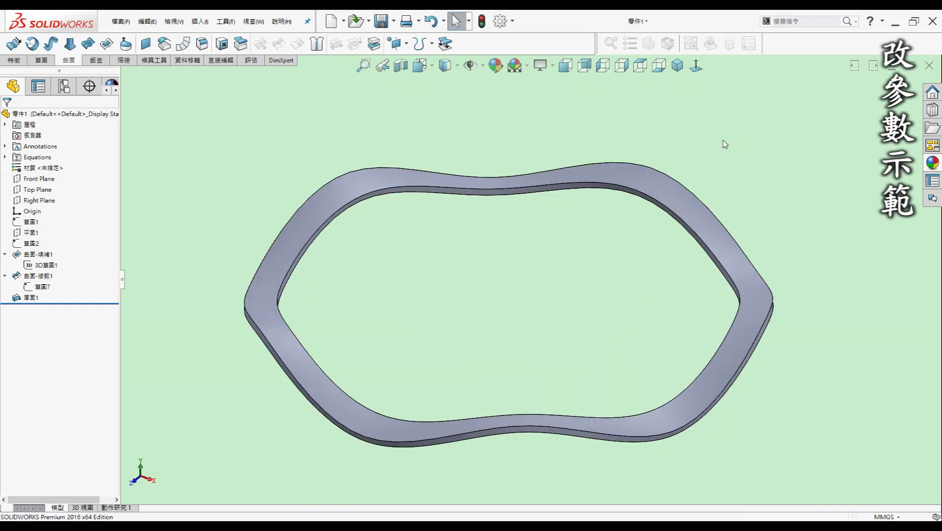
Step: In the equations list, set height H to 6 and inner diameter D2 to 25
key(Up)
key(Up)
key(Up)
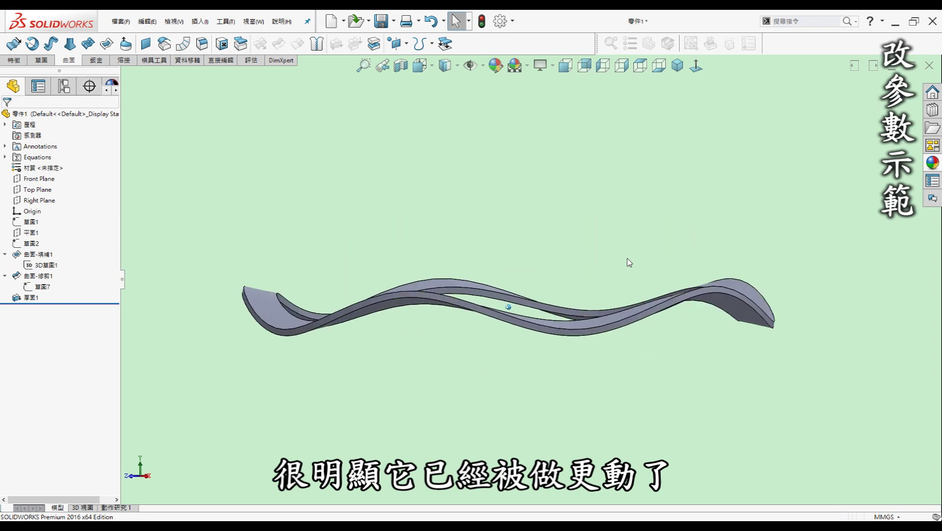
key(Down)
key(Down)
key(Down)
key(Down)
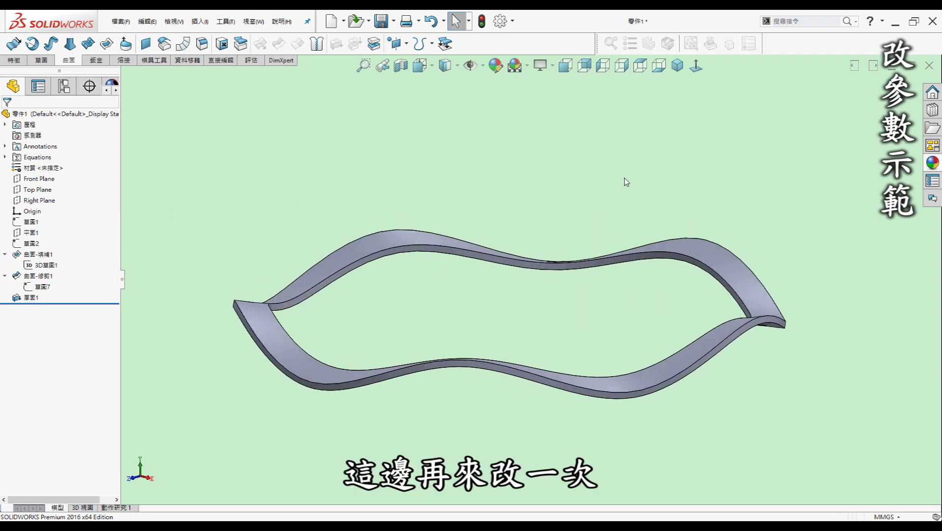
key(ctrl+e)
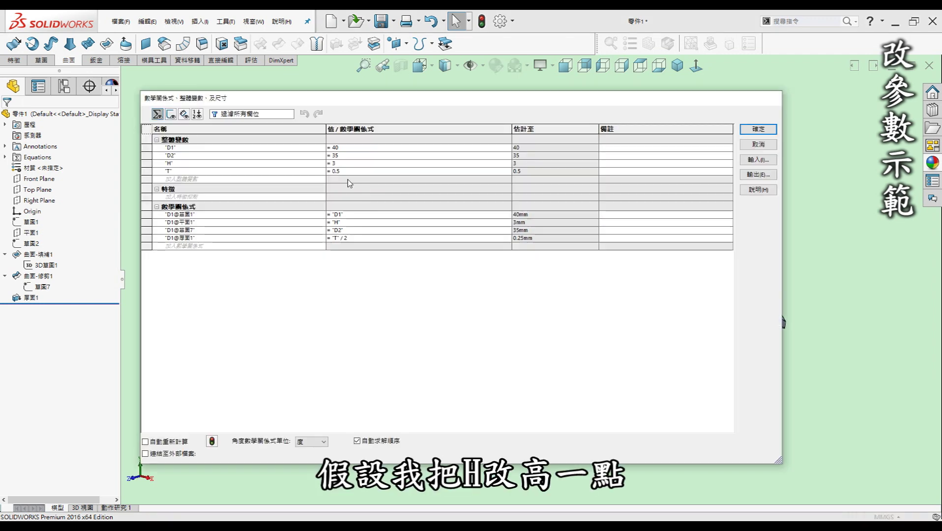
key(BackSpace)
text(6)
key(Return)
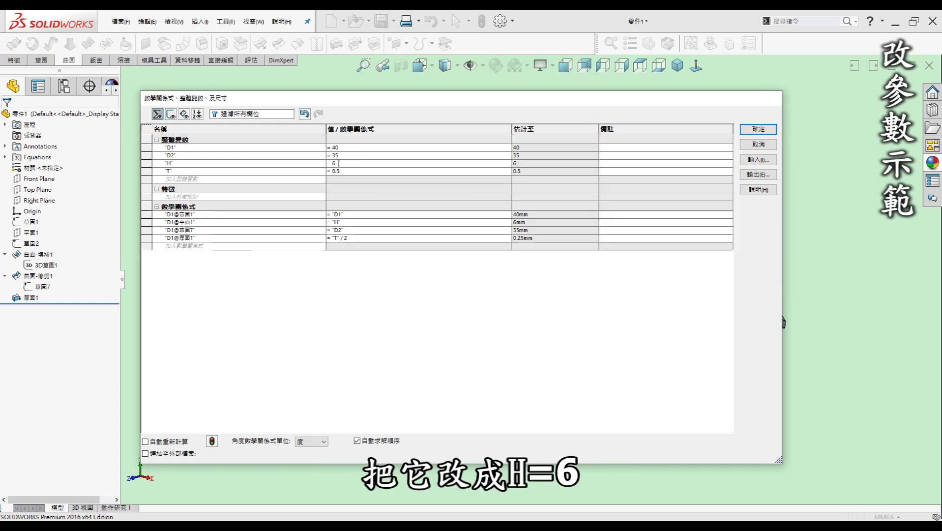
click(345, 155)
key(BackSpace)
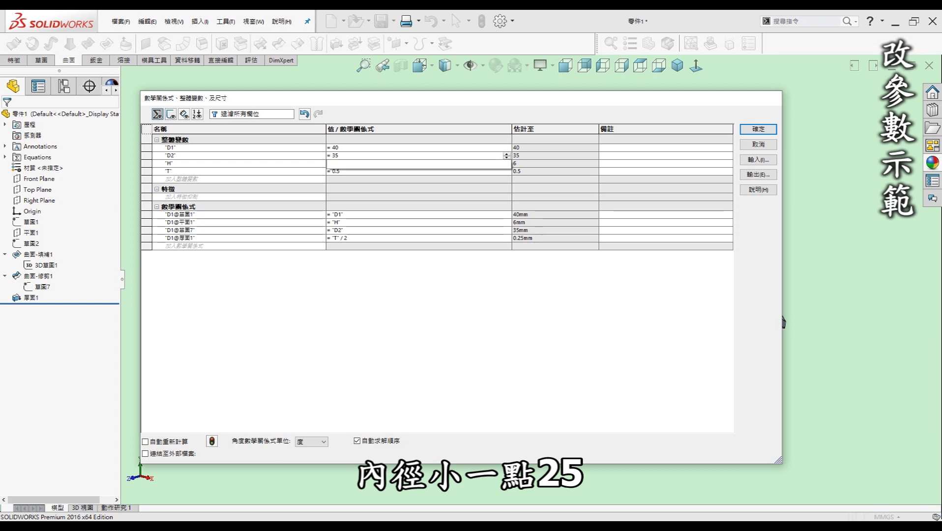
key(BackSpace)
text(25)
key(Return)
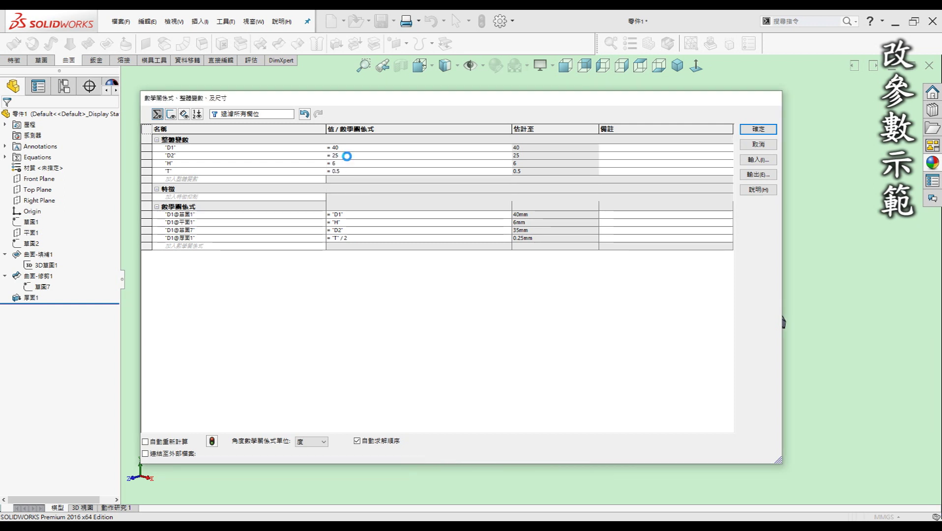
Step: Set outer diameter D1 to 45 and thickness T to 1, then rebuild the washer
click(353, 149)
key(BackSpace)
text(5)
key(Return)
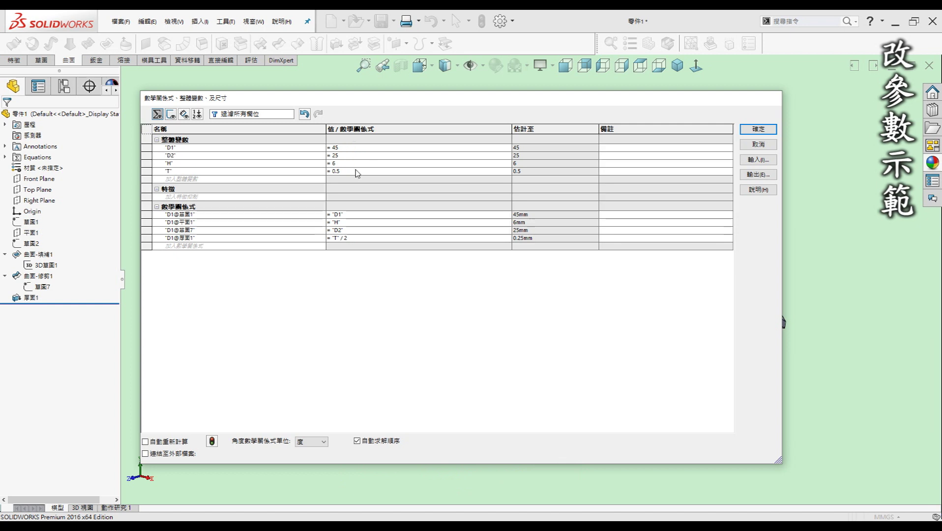
click(358, 173)
key(BackSpace)
key(BackSpace)
text(1)
key(Return)
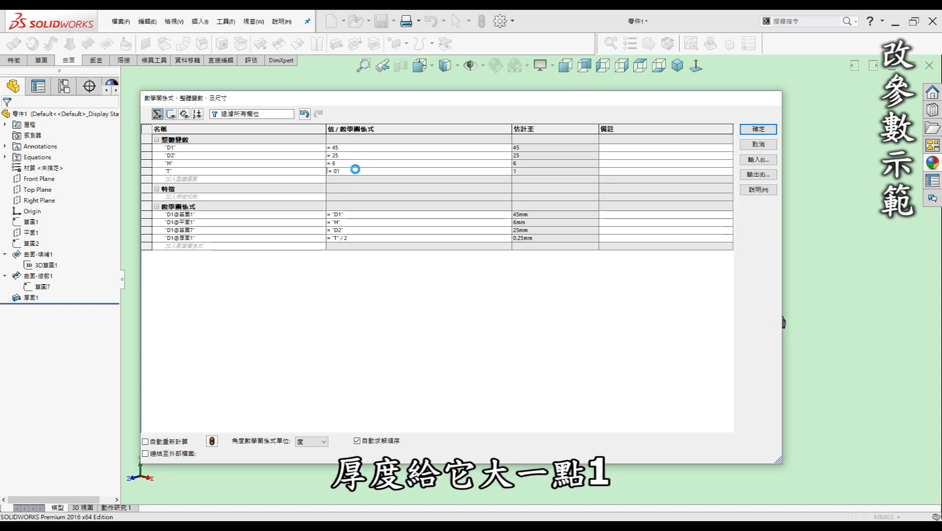
click(746, 130)
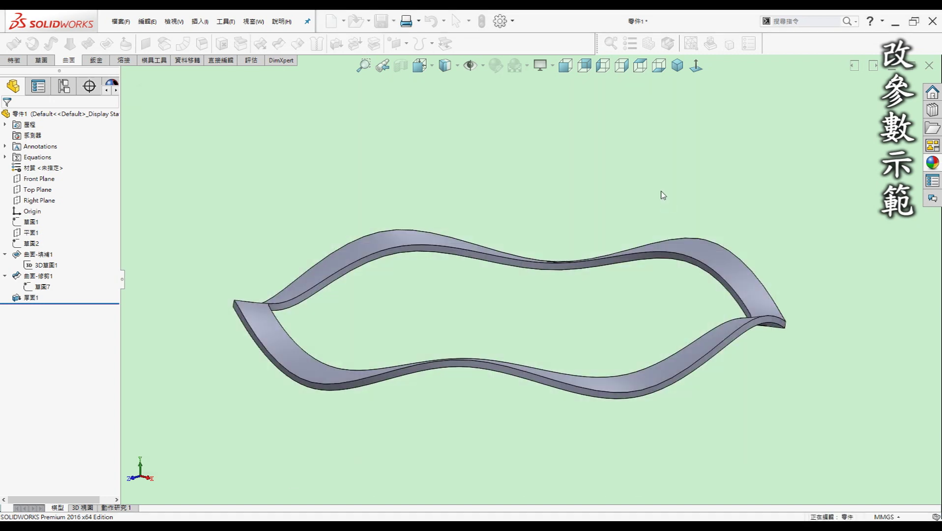
Step: Orbit the washer through edge-on and oblique views to inspect its thickness
key(Up)
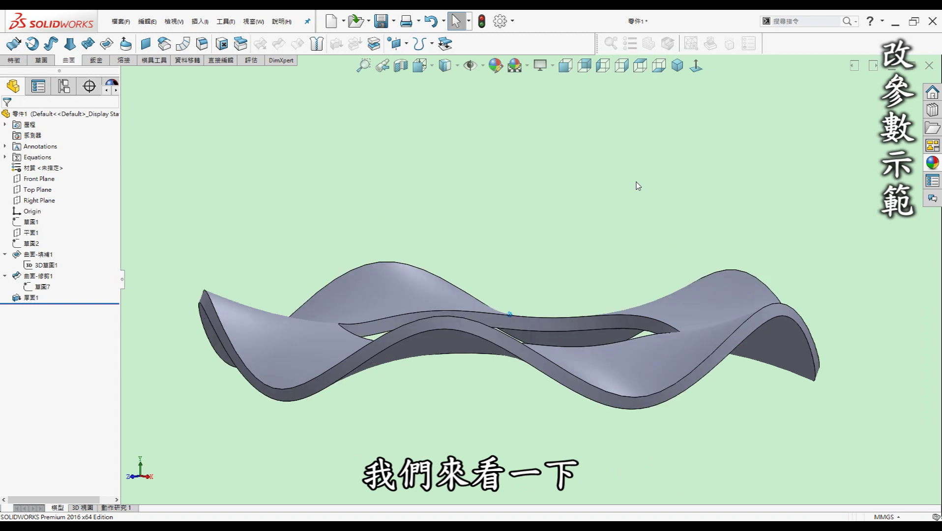
key(Down)
key(Down)
key(Up)
key(Up)
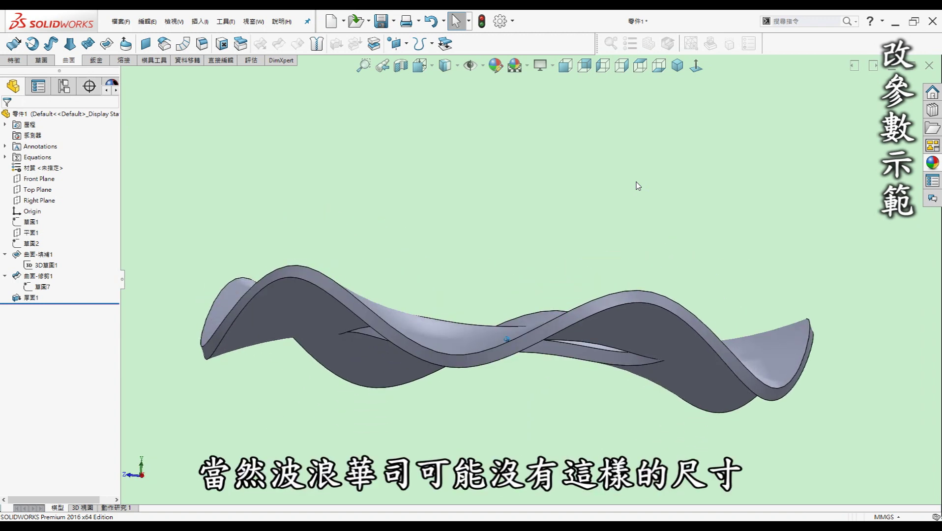
key(Up)
key(Up)
key(Up)
key(Up)
key(Up)
key(Down)
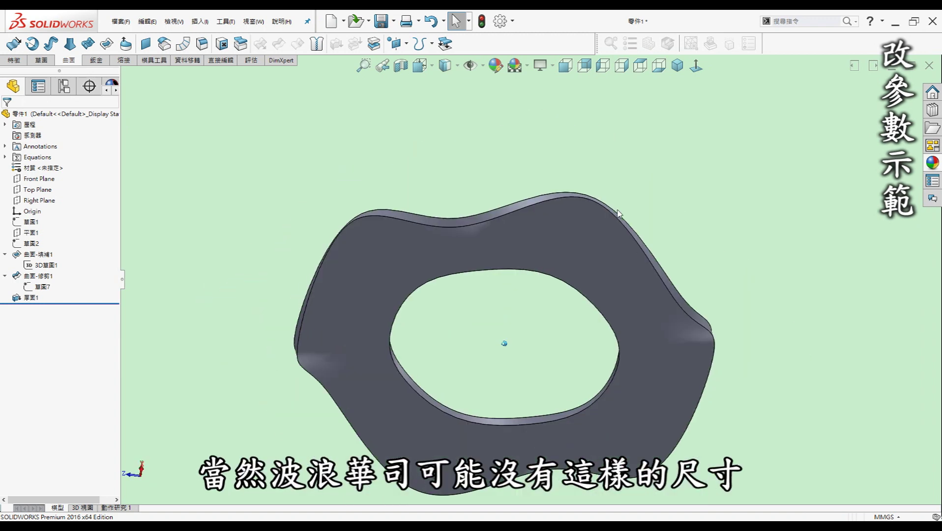
key(Down)
key(Up)
key(Up)
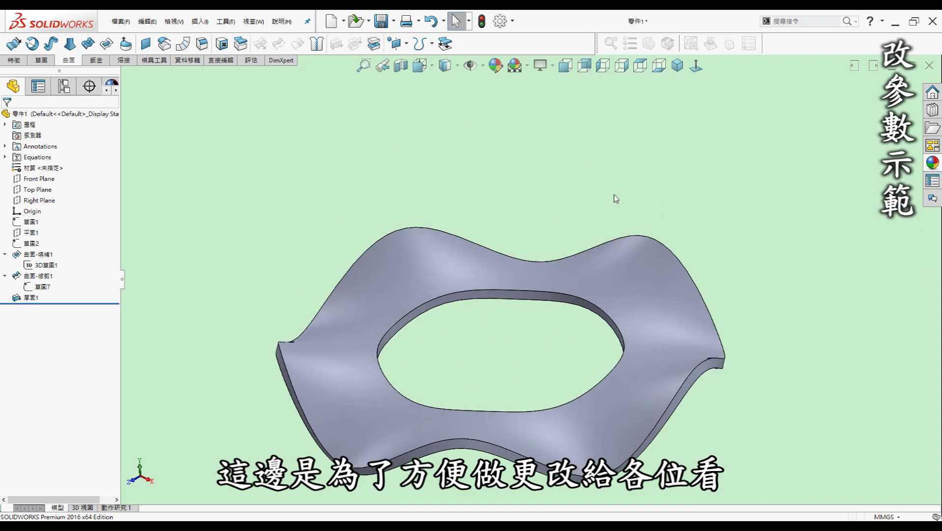
Step: In the equations list, set outer diameter D1 to 20 and inner diameter D2 to 15
key(ctrl+e)
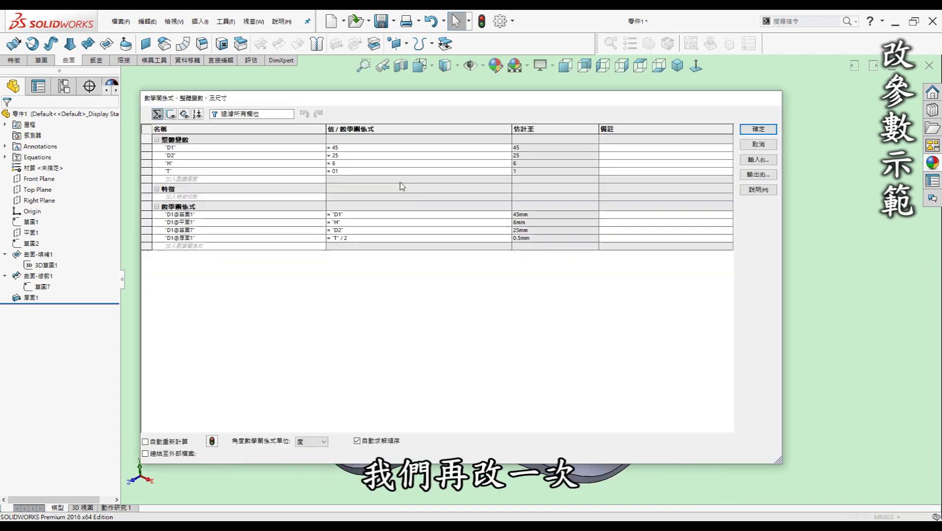
key(BackSpace)
key(BackSpace)
text(20)
key(Return)
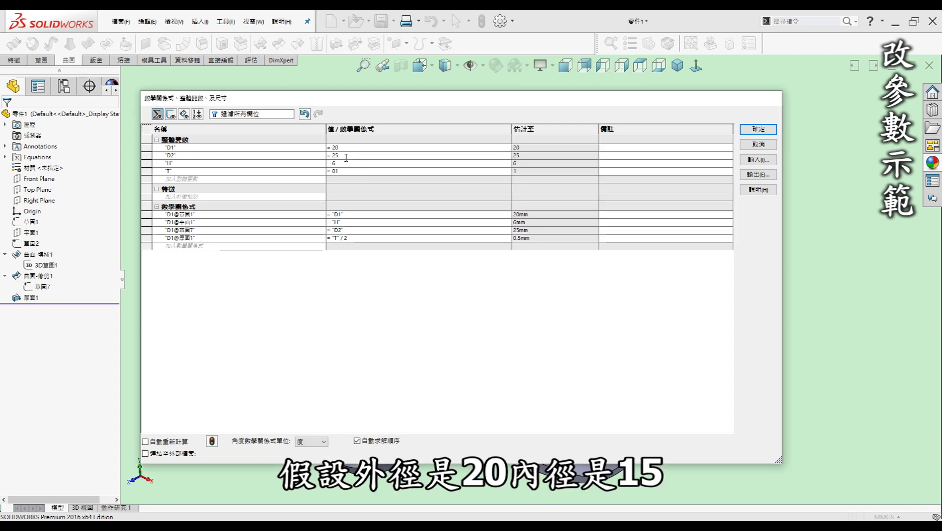
click(345, 156)
key(BackSpace)
key(BackSpace)
text(15)
key(Return)
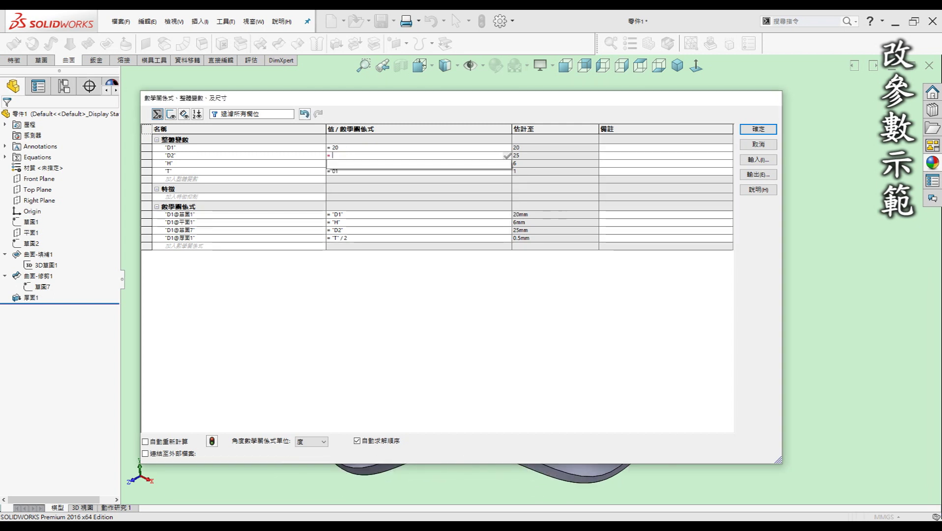
Step: Set height H to 2 and thickness T to 0.2, then view the resized washer
click(344, 165)
key(BackSpace)
text(2)
key(Return)
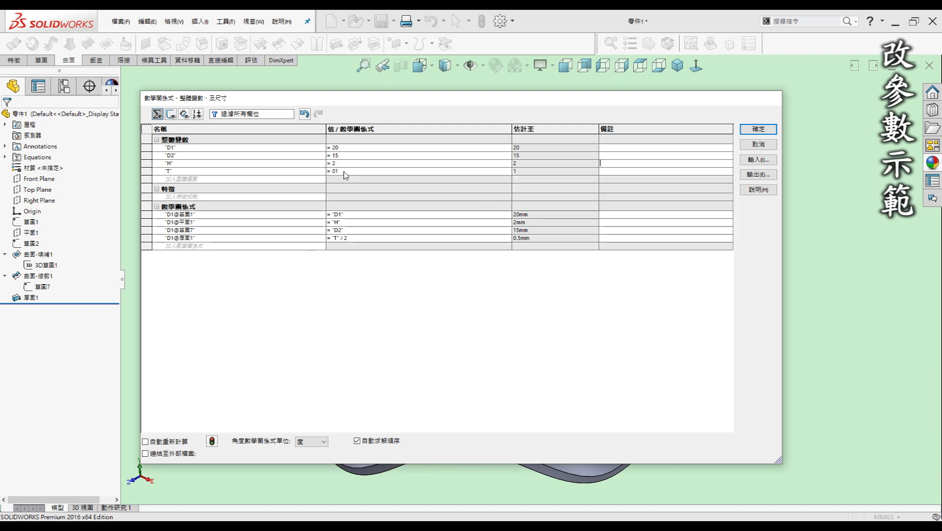
key(BackSpace)
key(BackSpace)
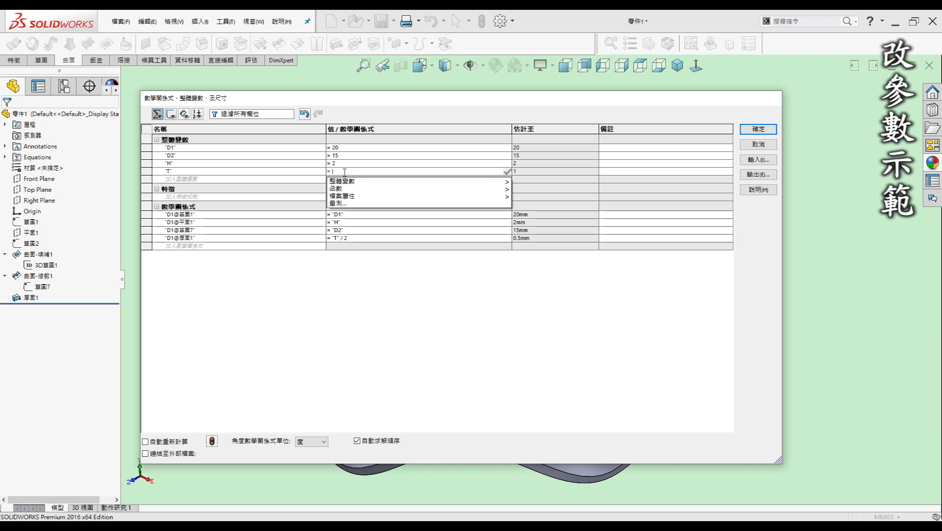
text(0.2)
key(Return)
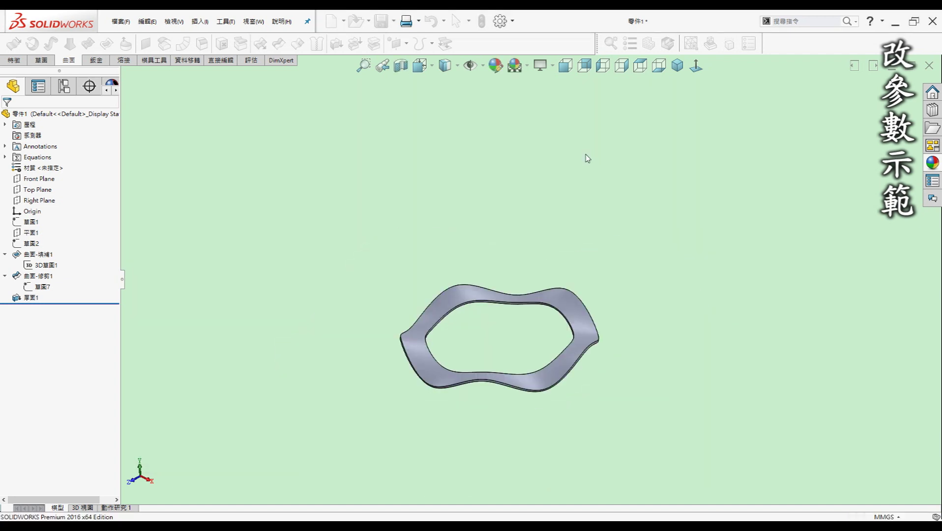
middle_drag(581, 158, 532, 242)
scroll(505, 316, down, 5)
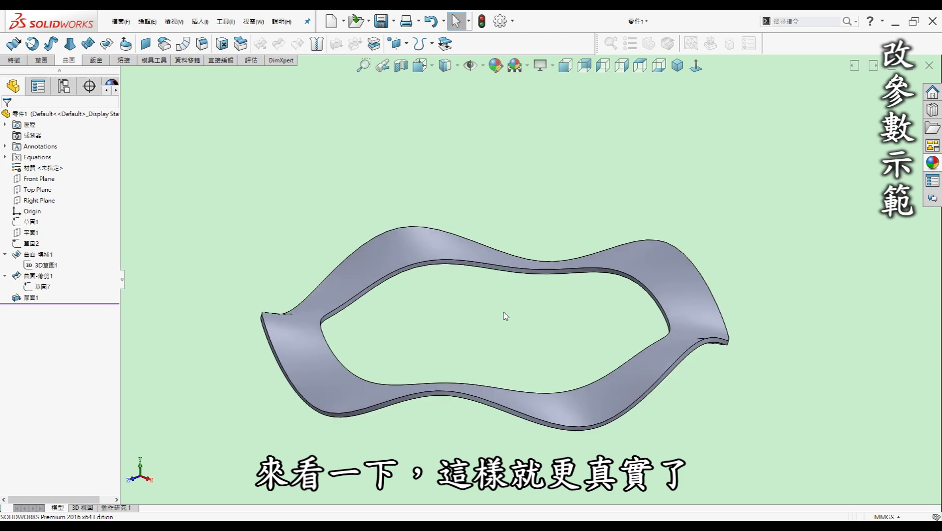
key(Up)
key(Up)
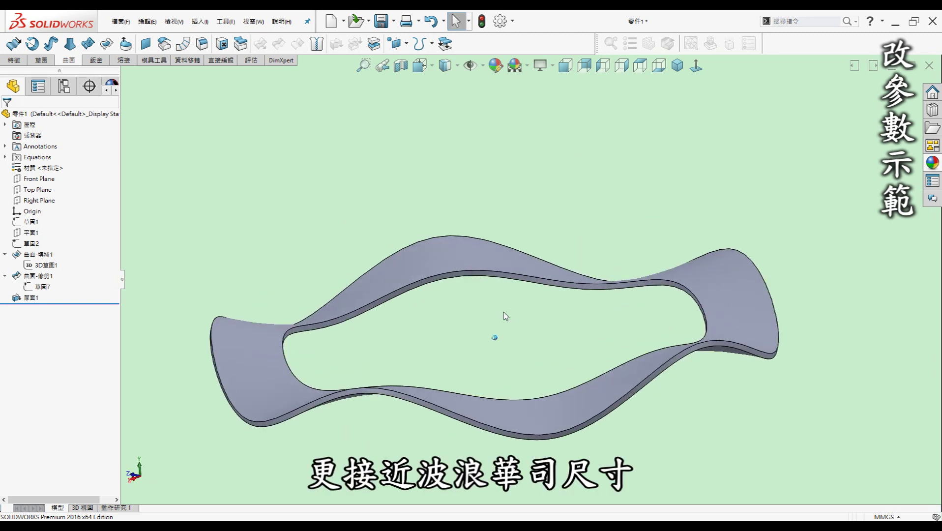
key(Up)
key(Up)
key(Up)
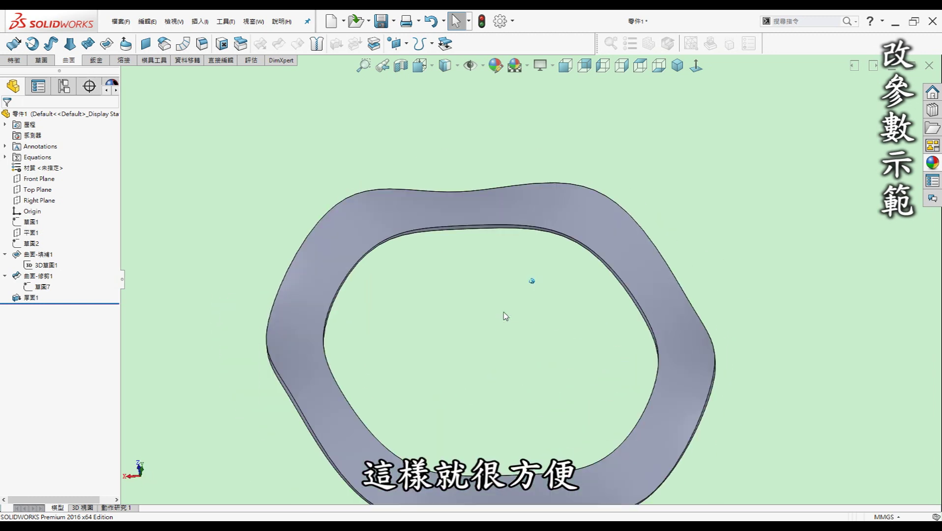
key(Up)
key(Up)
key(Up)
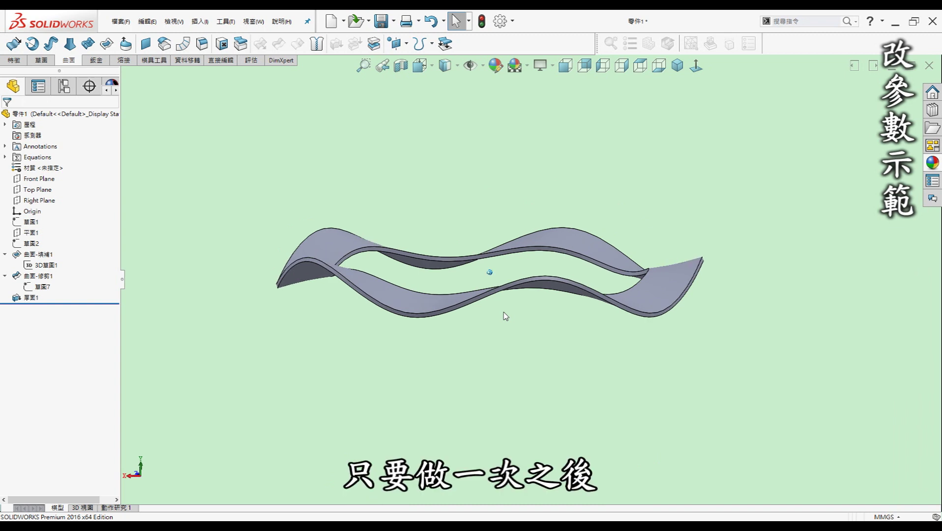
key(Up)
key(Left)
key(Left)
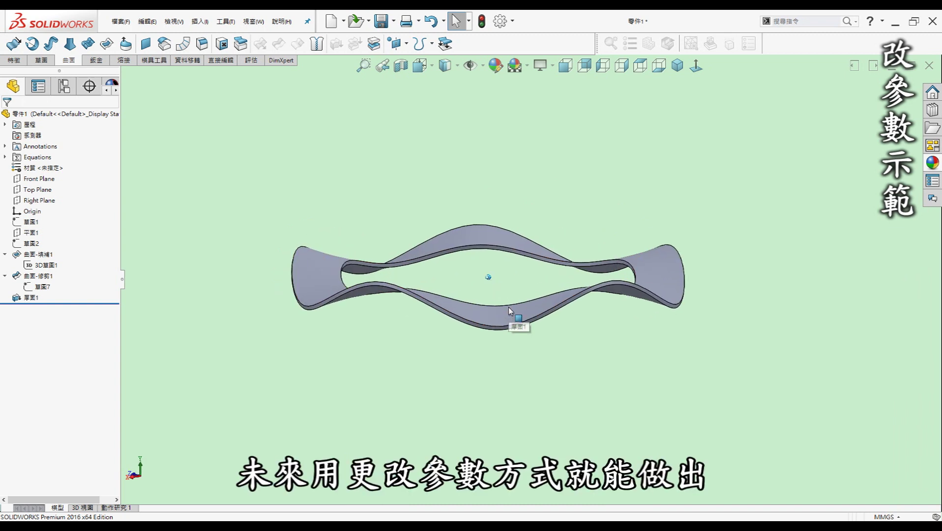
key(Left)
key(Left)
key(Up)
key(Up)
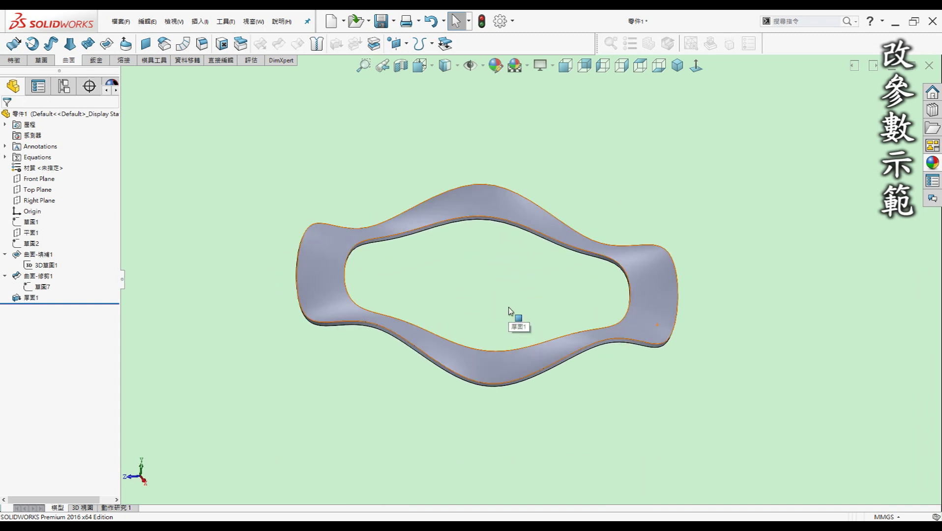
key(Up)
key(Up)
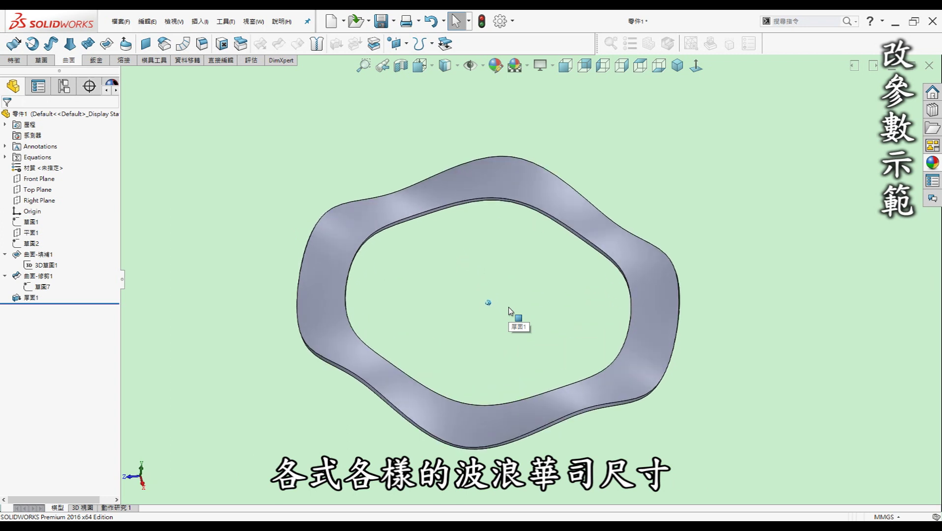
key(Up)
key(Up)
key(Left)
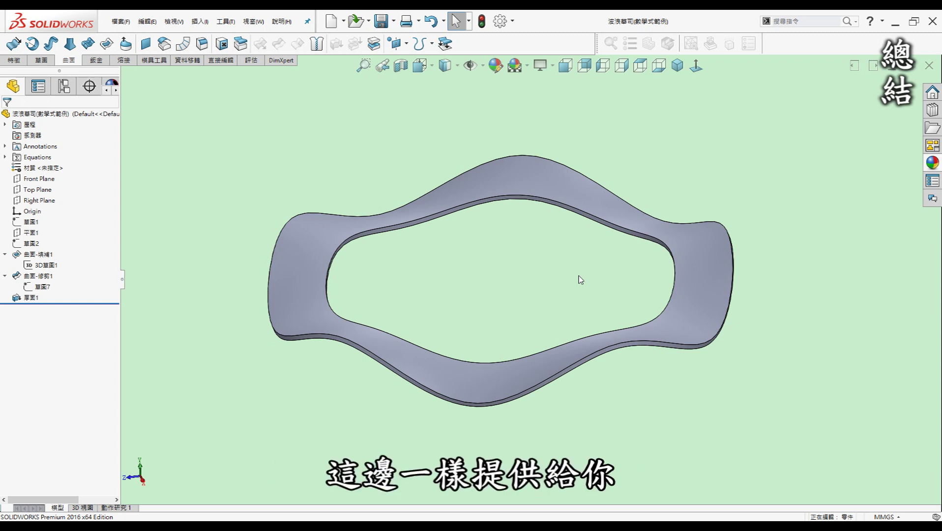
Step: Spin the finished wavy washer through edge-on and top views for a final review
key(Left)
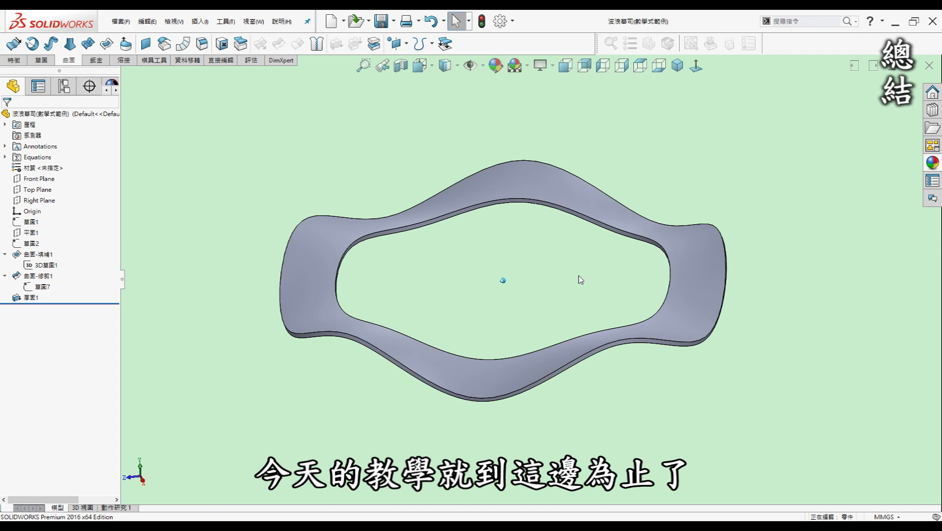
key(Left)
key(Left)
key(Left)
key(Left)
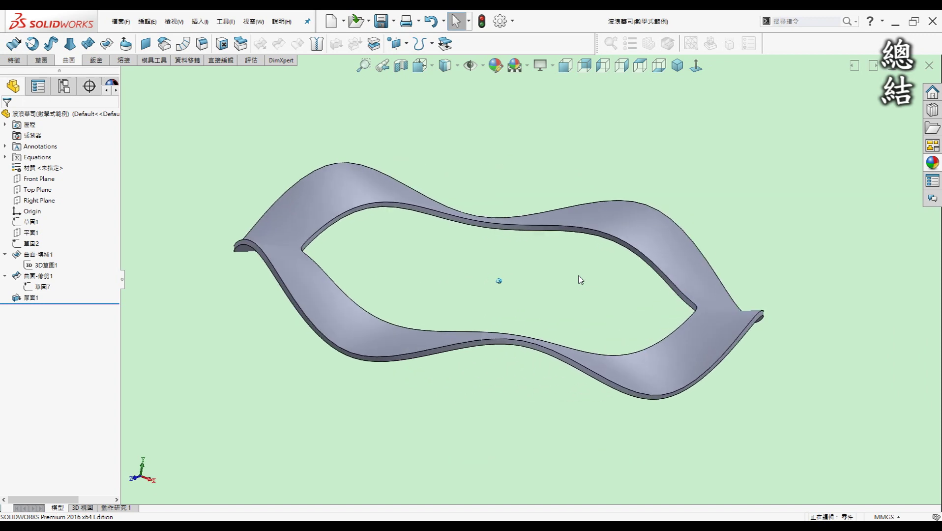
key(Left)
key(Left)
key(Left)
key(Down)
key(Down)
key(Down)
key(Down)
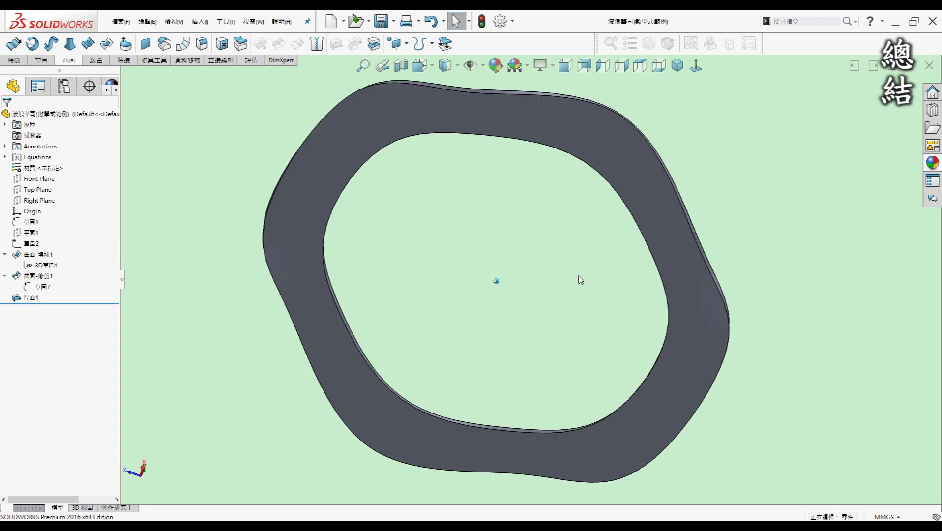
key(Left)
key(Left)
key(Left)
key(Left)
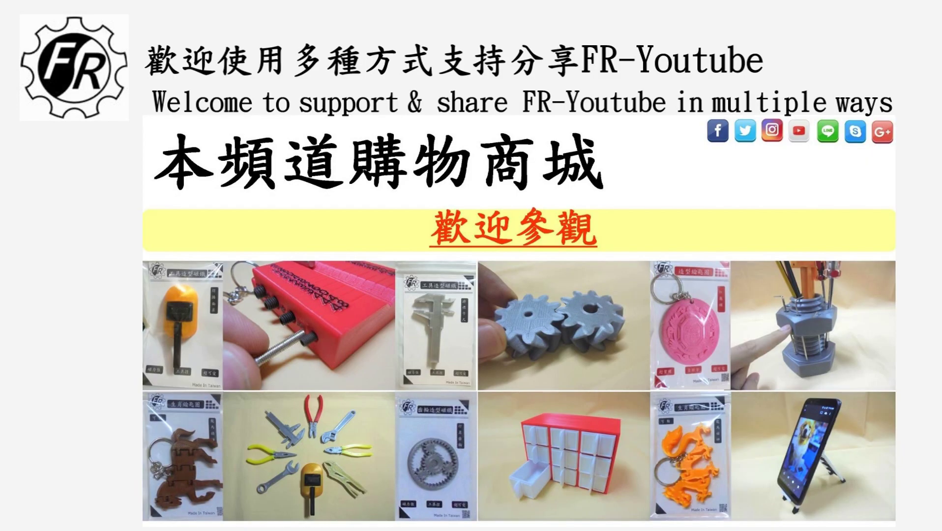